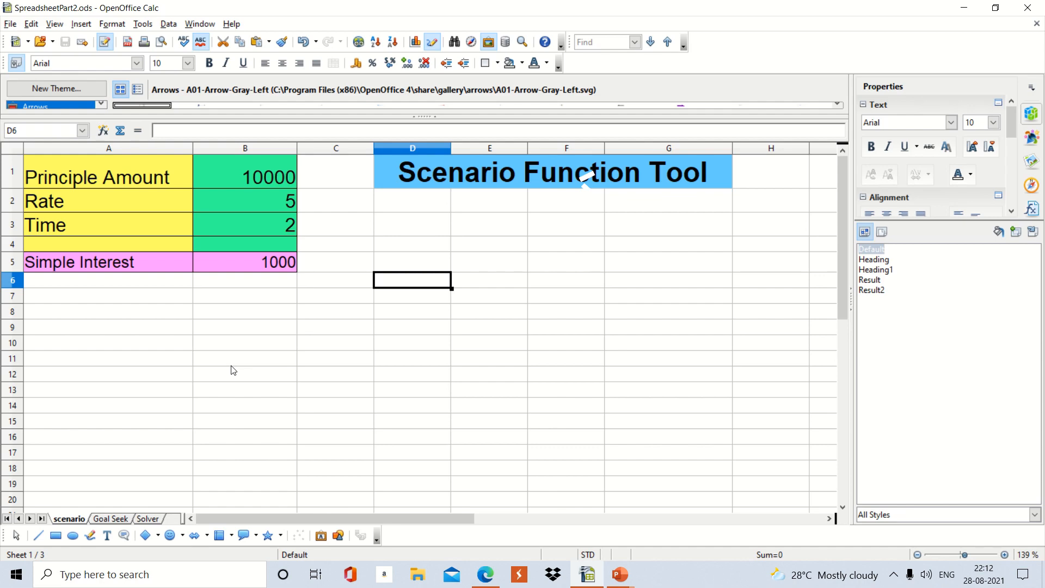
Clear the simple interest formula from cell B5, deleting its contents but keeping the formats and objects
{"action": "left_click", "coordinate": [87, 181]}
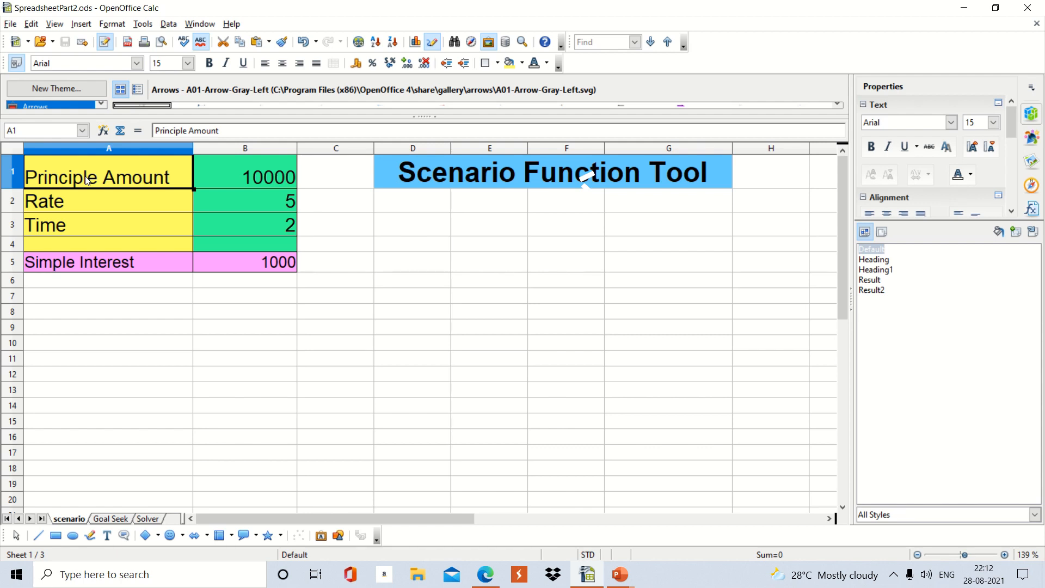
{"action": "key", "text": "Down"}
{"action": "key", "text": "Down"}
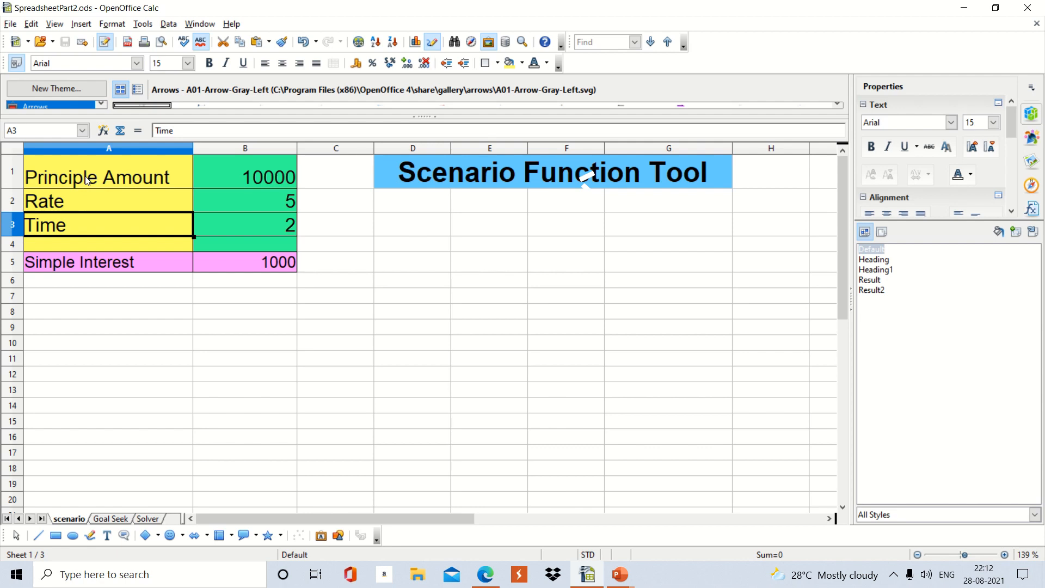
{"action": "key", "text": "Right"}
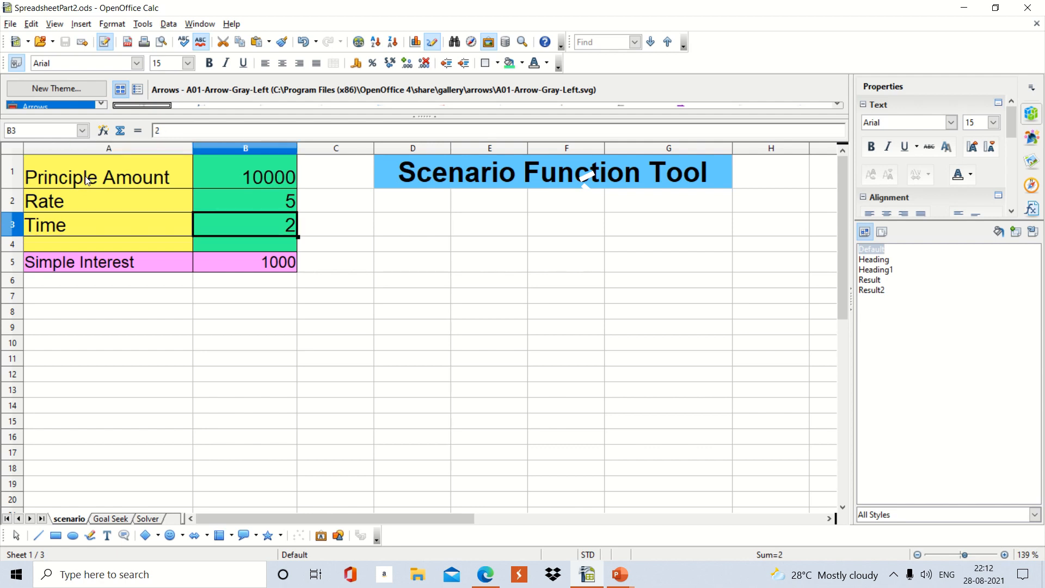
{"action": "key", "text": "Down"}
{"action": "key", "text": "Down"}
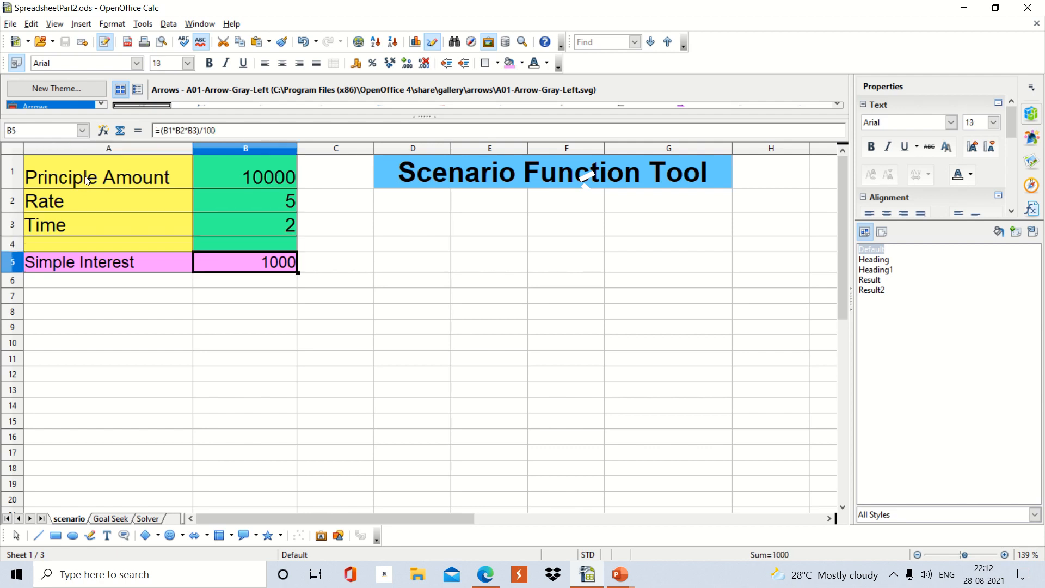
{"action": "key", "text": "Delete"}
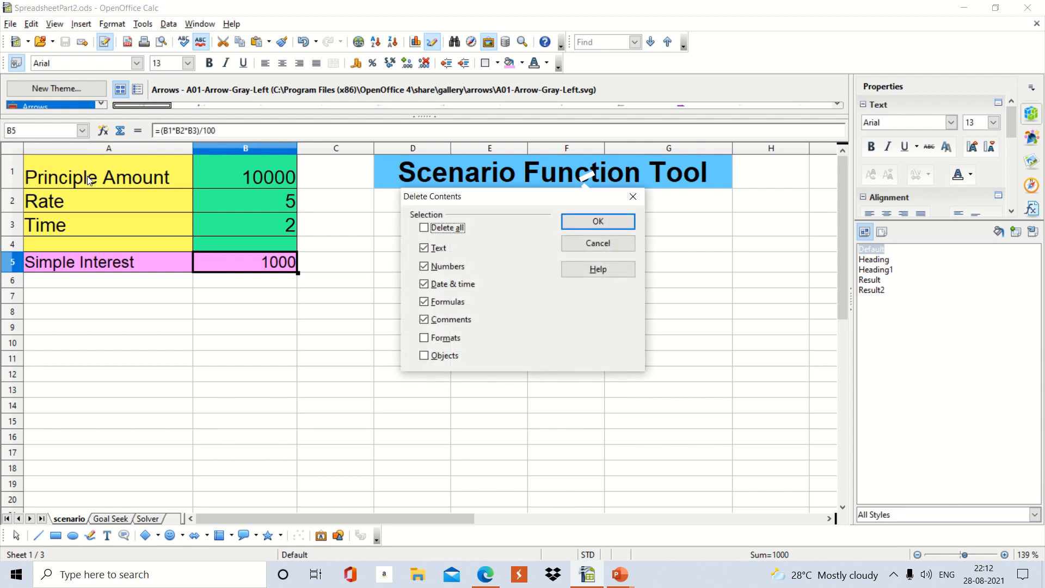
{"action": "left_click", "coordinate": [570, 221]}
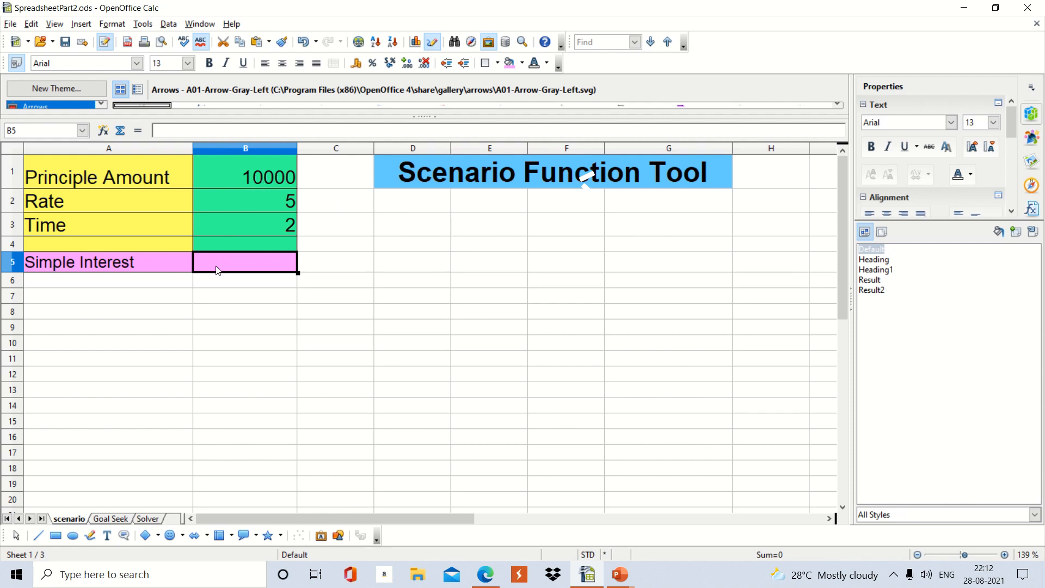
Enter the simple interest formula =(B1*B2*B3)/100 in cell B5
{"action": "type", "text": "="}
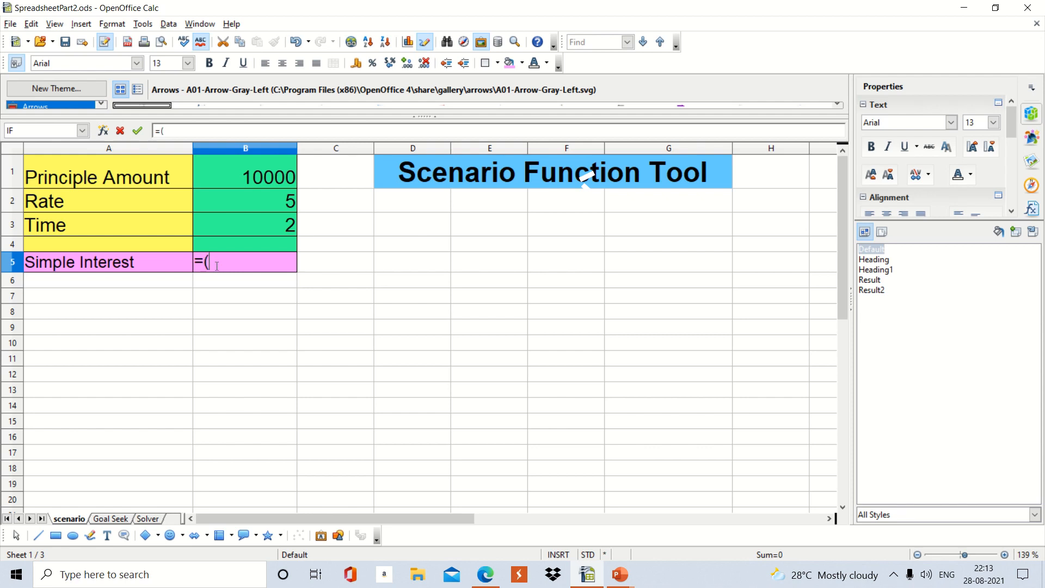
{"action": "type", "text": "("}
{"action": "left_click", "coordinate": [217, 167]}
{"action": "type", "text": "*"}
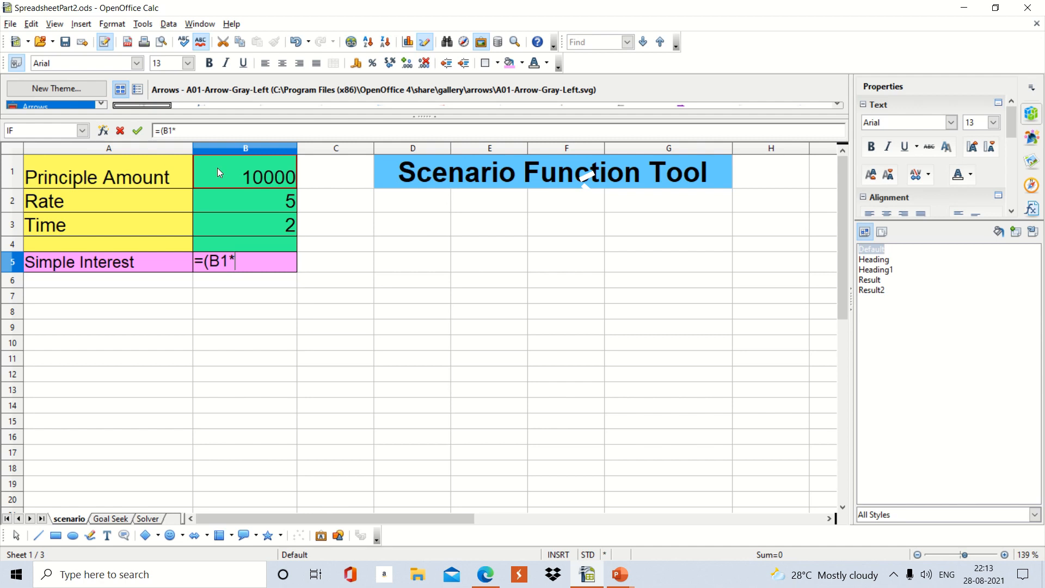
{"action": "left_click", "coordinate": [228, 203]}
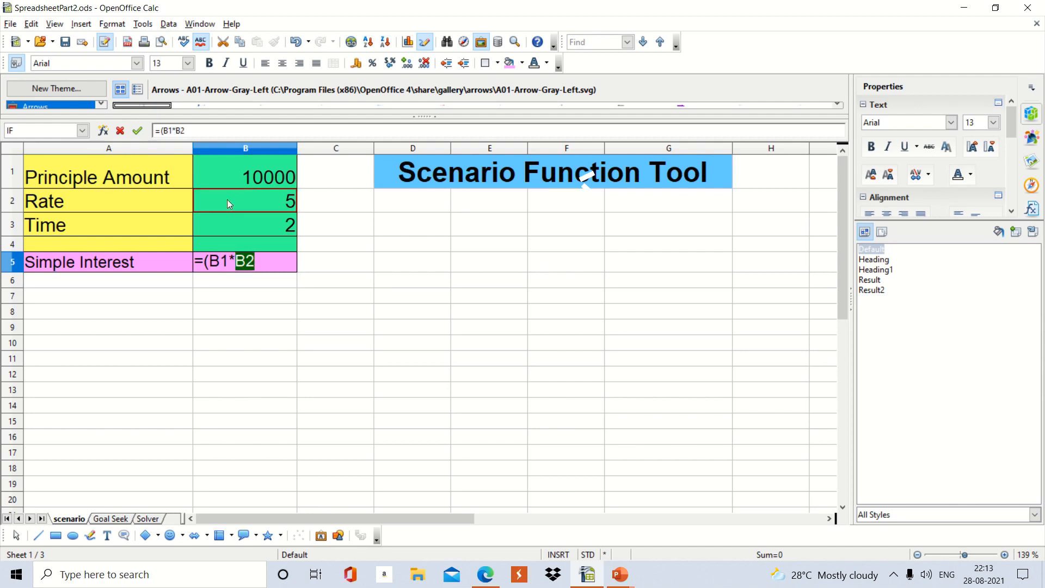
{"action": "type", "text": "*"}
{"action": "left_click", "coordinate": [236, 224]}
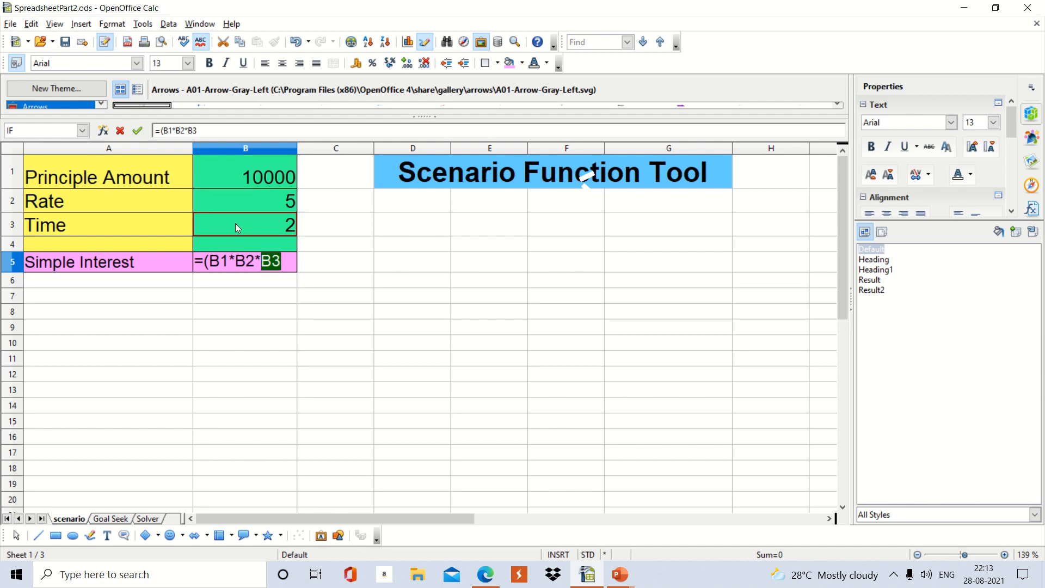
{"action": "type", "text": ")"}
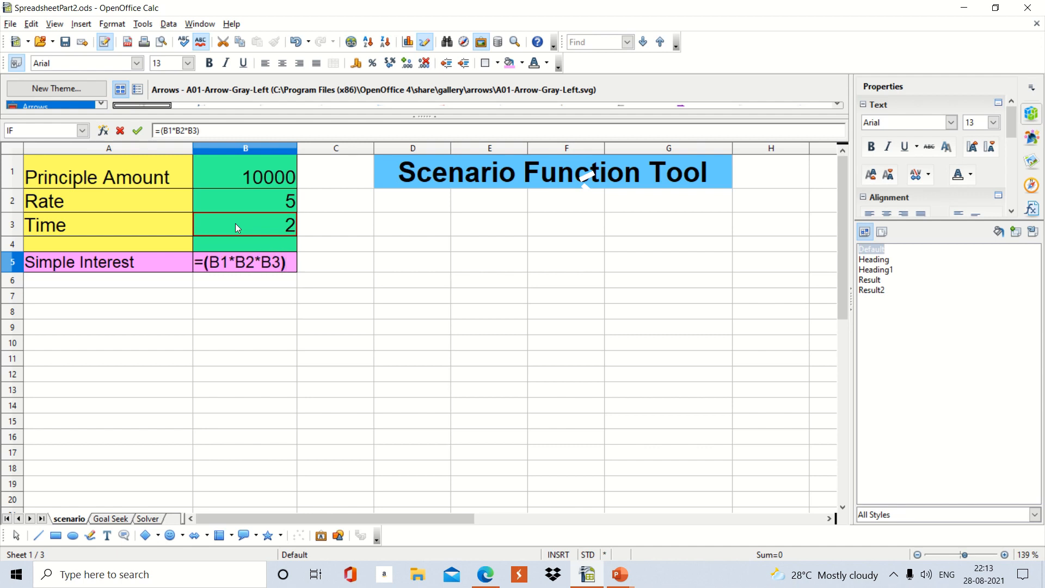
{"action": "type", "text": "/100"}
{"action": "key", "text": "Return"}
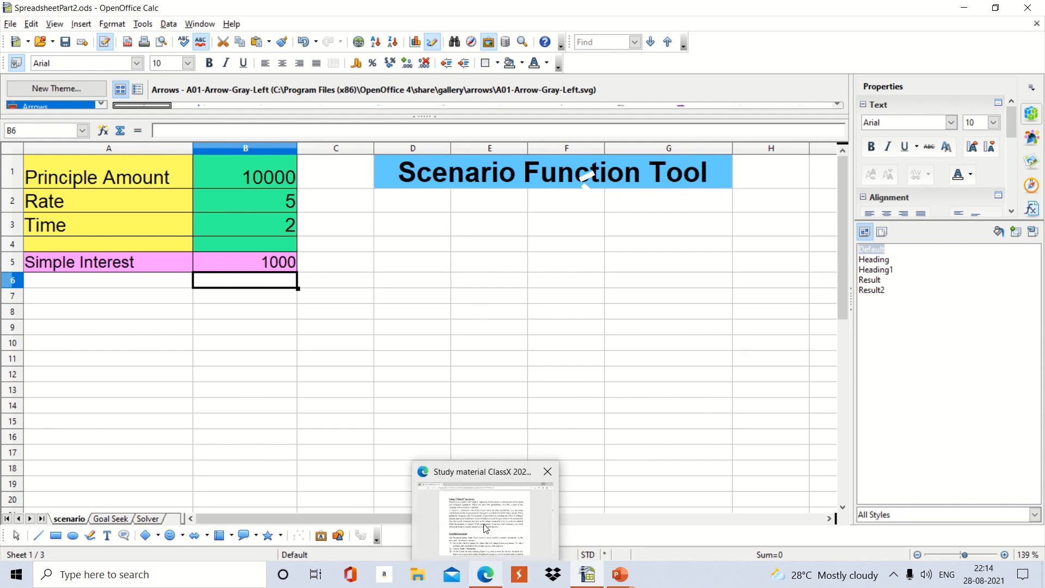
Switch to the study material PDF in Edge and highlight the first paragraph under Using "What If" Scenarios from "Scenarios are a tool" to "When"
{"action": "left_click", "coordinate": [486, 529]}
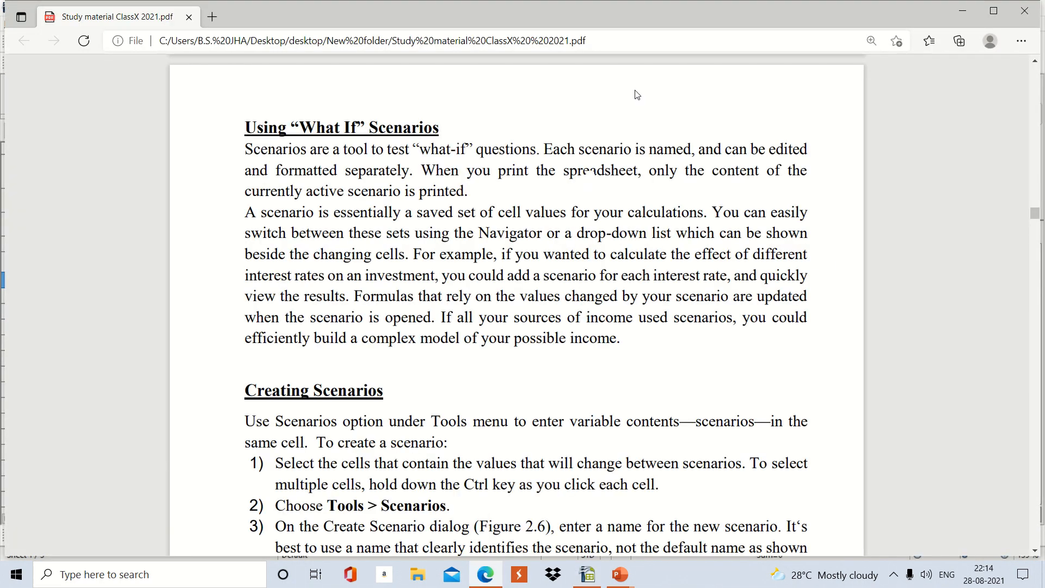
{"action": "mouse_move", "coordinate": [655, 59]}
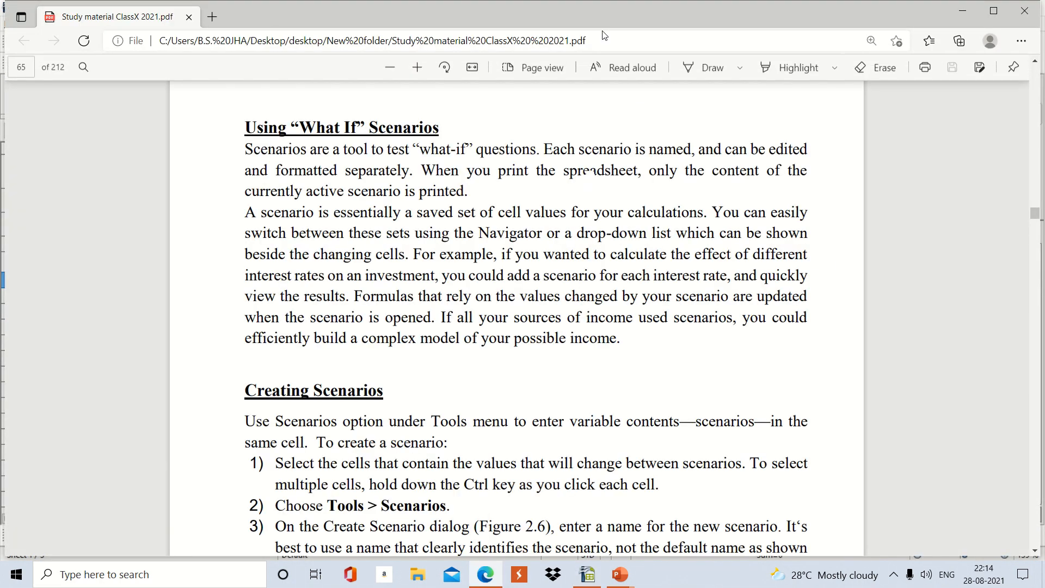
{"action": "left_click", "coordinate": [788, 73]}
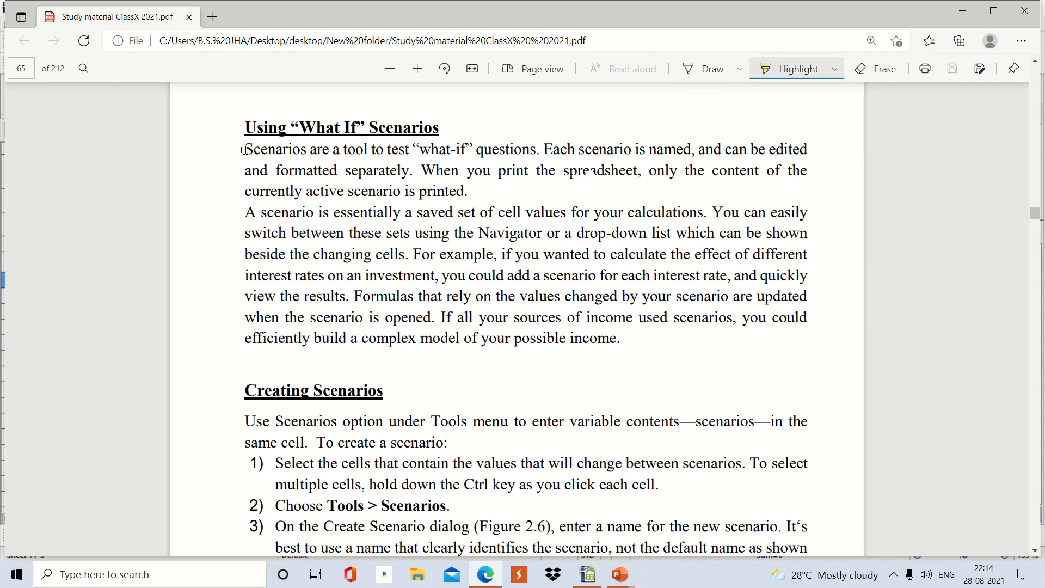
{"action": "left_click_drag", "start_coordinate": [243, 150], "coordinate": [457, 163]}
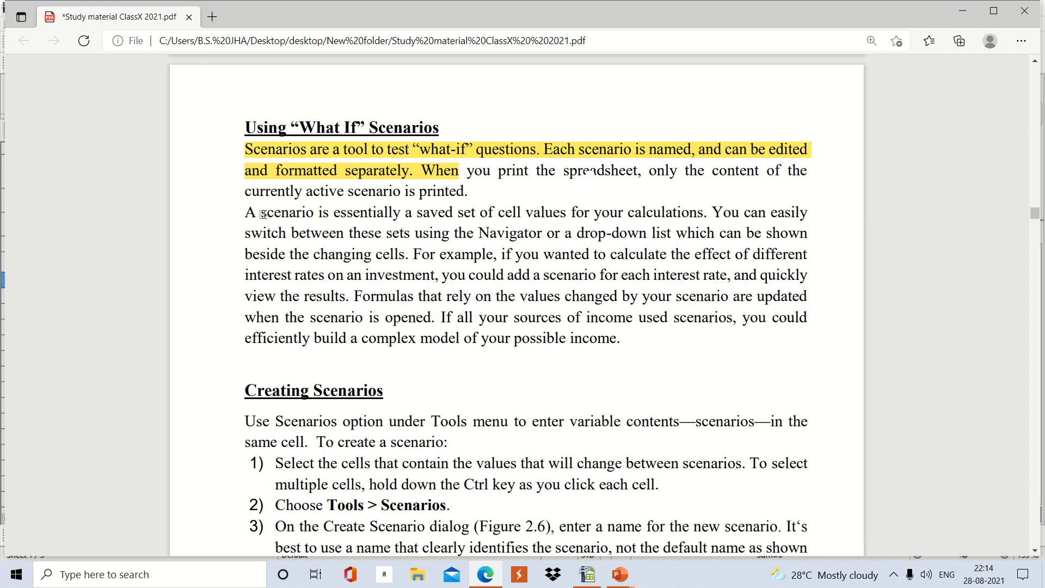
Highlight the second paragraph from "A scenario is essentially a saved set" to "Navigator or a drop-down list"
{"action": "mouse_move", "coordinate": [246, 213]}
{"action": "left_mouse_down"}
{"action": "mouse_move", "coordinate": [451, 228]}
{"action": "mouse_move", "coordinate": [496, 214]}
{"action": "mouse_move", "coordinate": [703, 212]}
{"action": "left_mouse_up"}
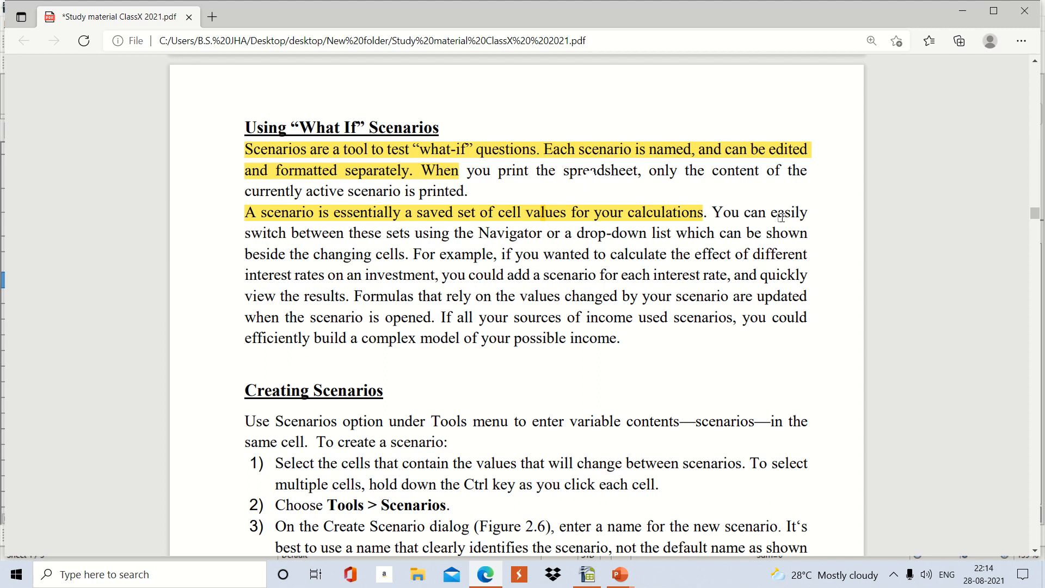
{"action": "left_click_drag", "start_coordinate": [710, 212], "coordinate": [805, 212]}
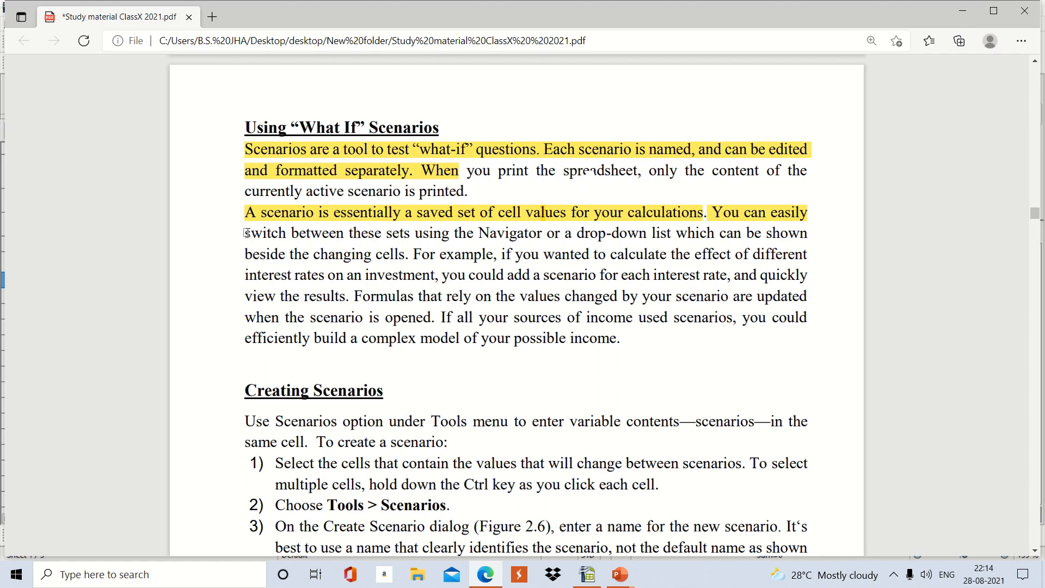
{"action": "left_click_drag", "start_coordinate": [246, 233], "coordinate": [474, 236]}
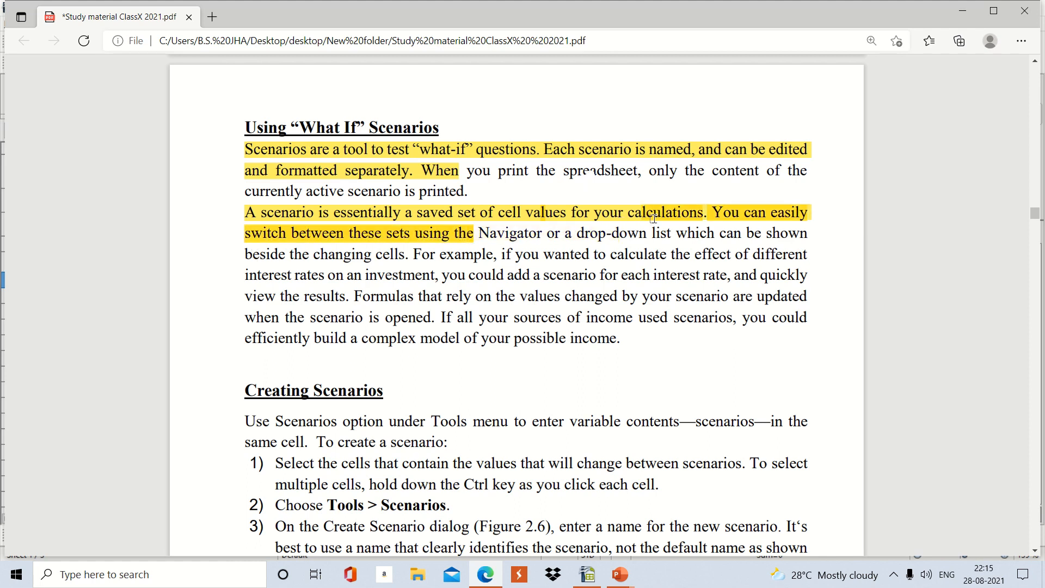
{"action": "left_click_drag", "start_coordinate": [653, 218], "coordinate": [671, 236]}
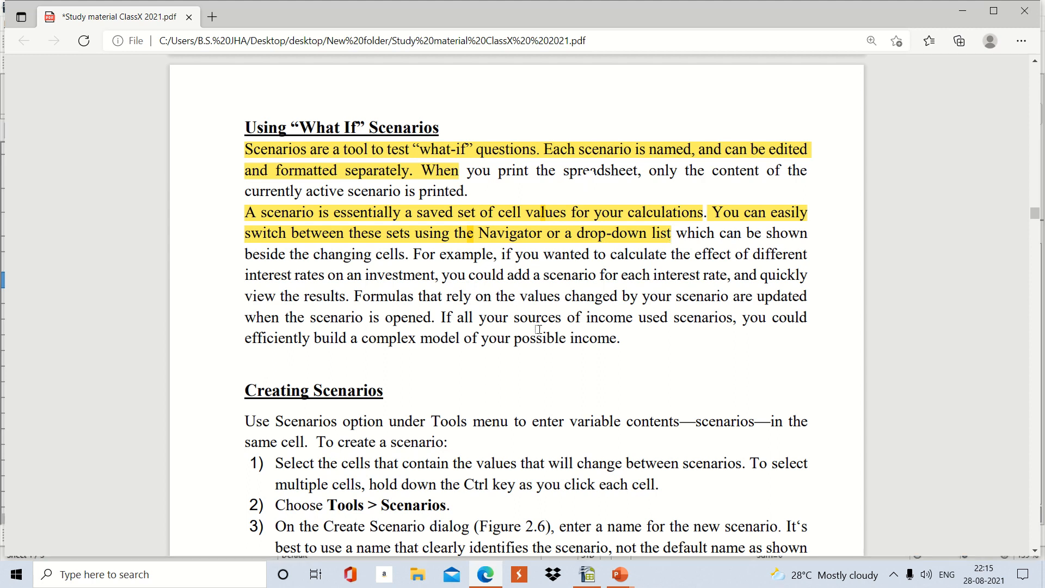
Switch back to SpreadsheetPart2.ods in OpenOffice Calc and set the principle amount in cell B1 to 20000
{"action": "mouse_move", "coordinate": [587, 574]}
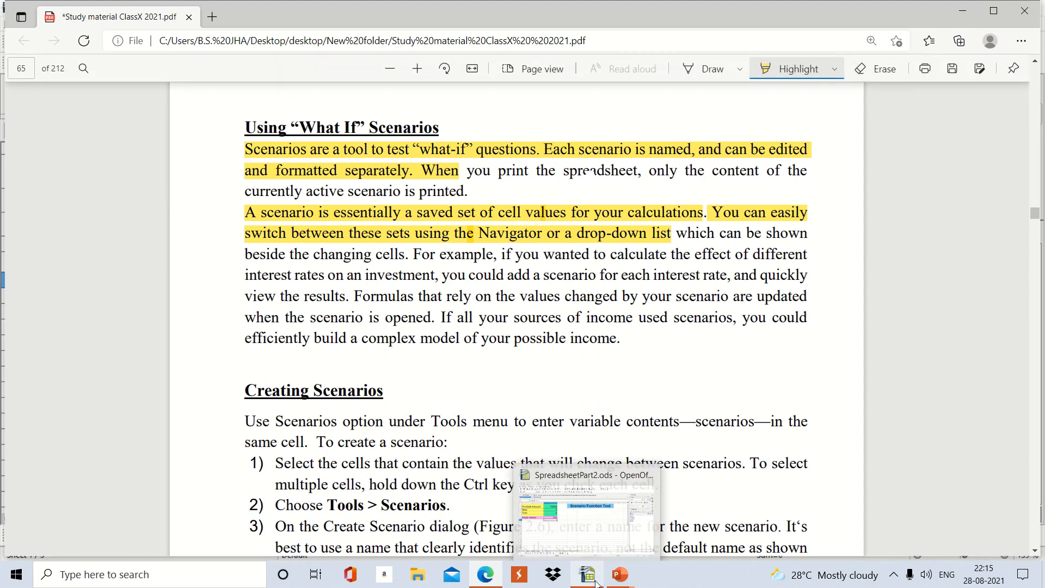
{"action": "left_click", "coordinate": [570, 533]}
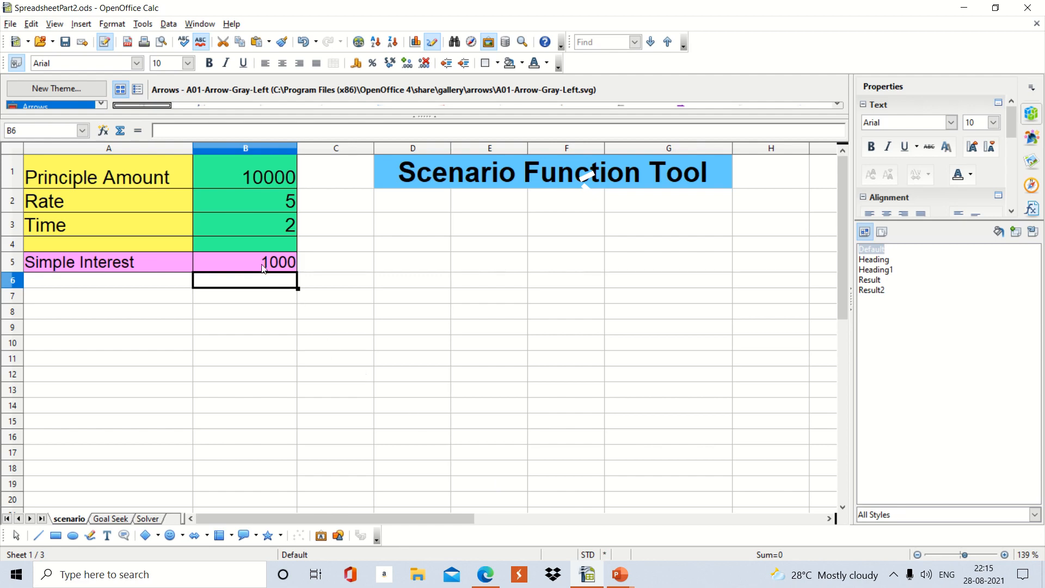
{"action": "left_click", "coordinate": [238, 267]}
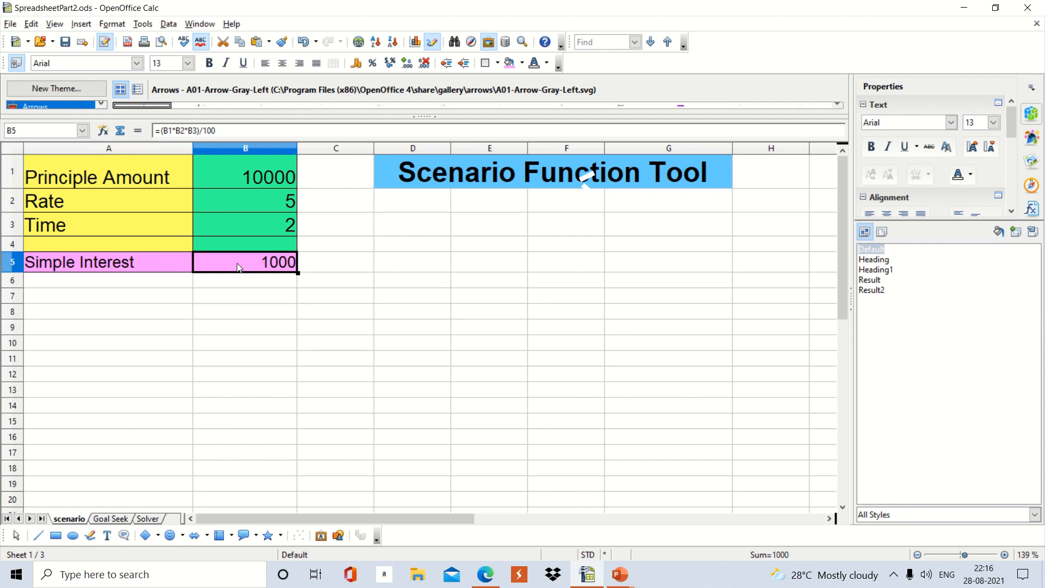
{"action": "left_click", "coordinate": [221, 173]}
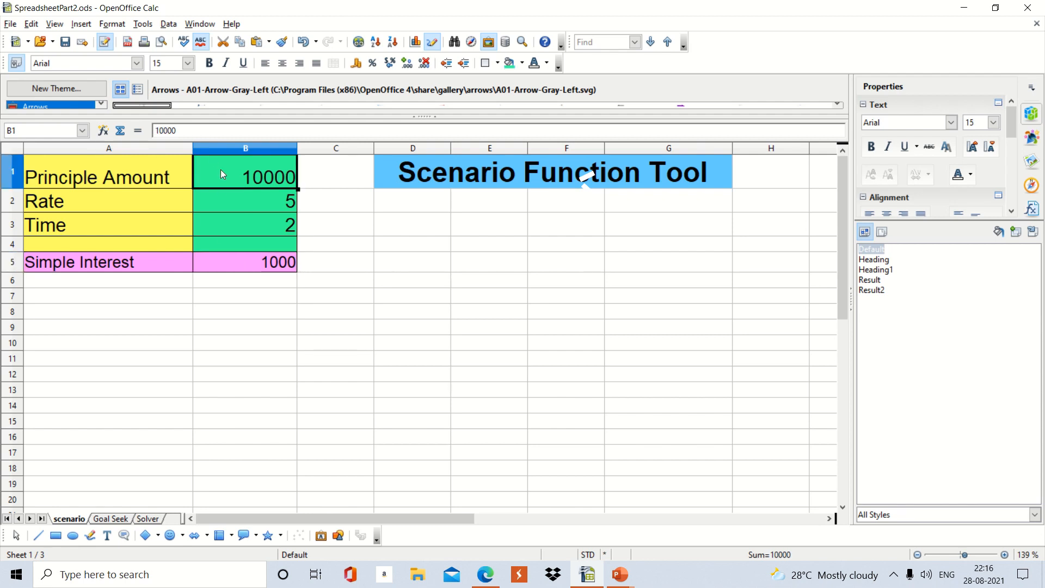
{"action": "left_click", "coordinate": [228, 262]}
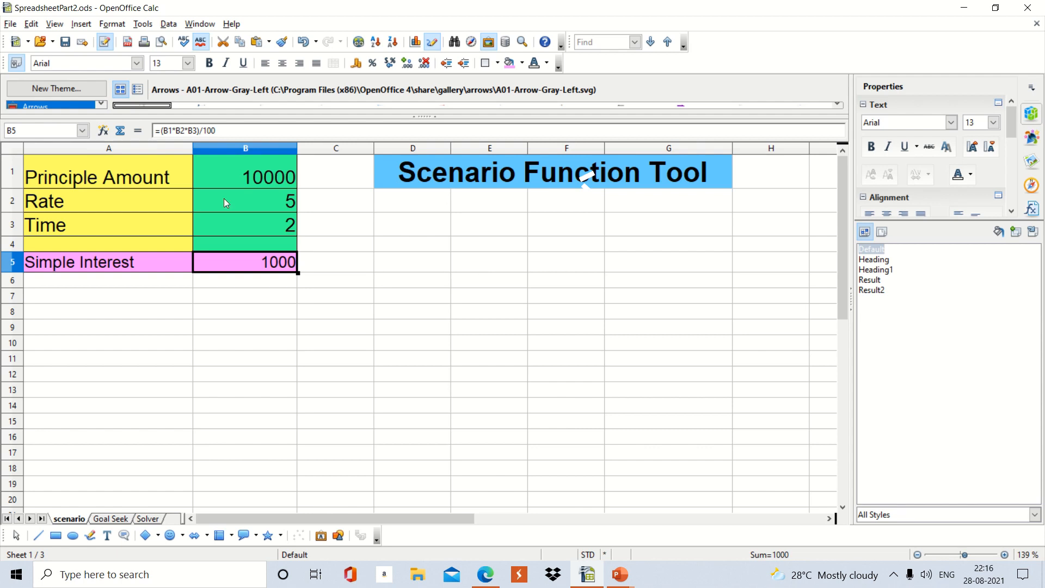
{"action": "left_click", "coordinate": [224, 173]}
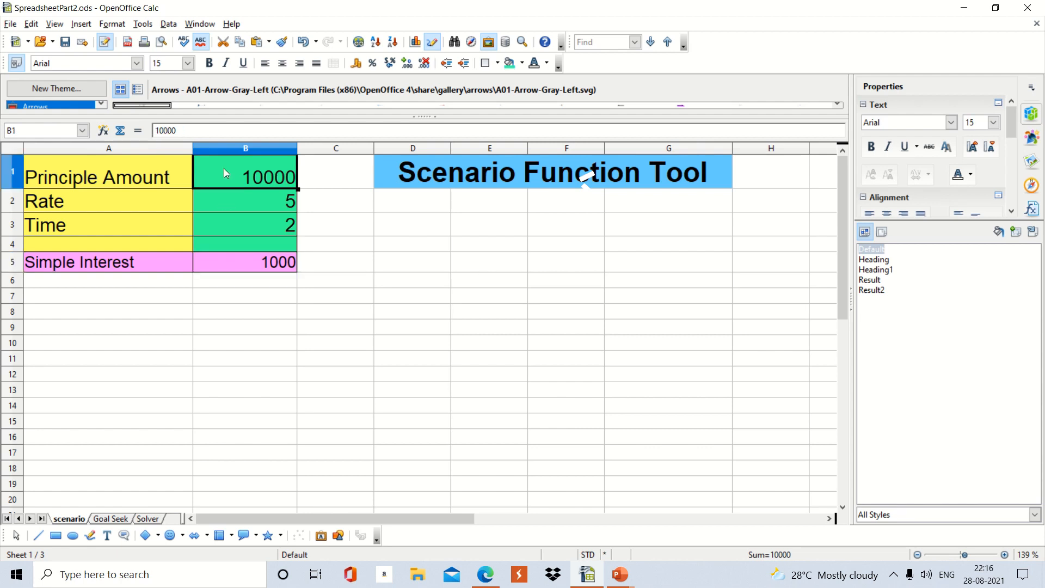
{"action": "type", "text": "20000"}
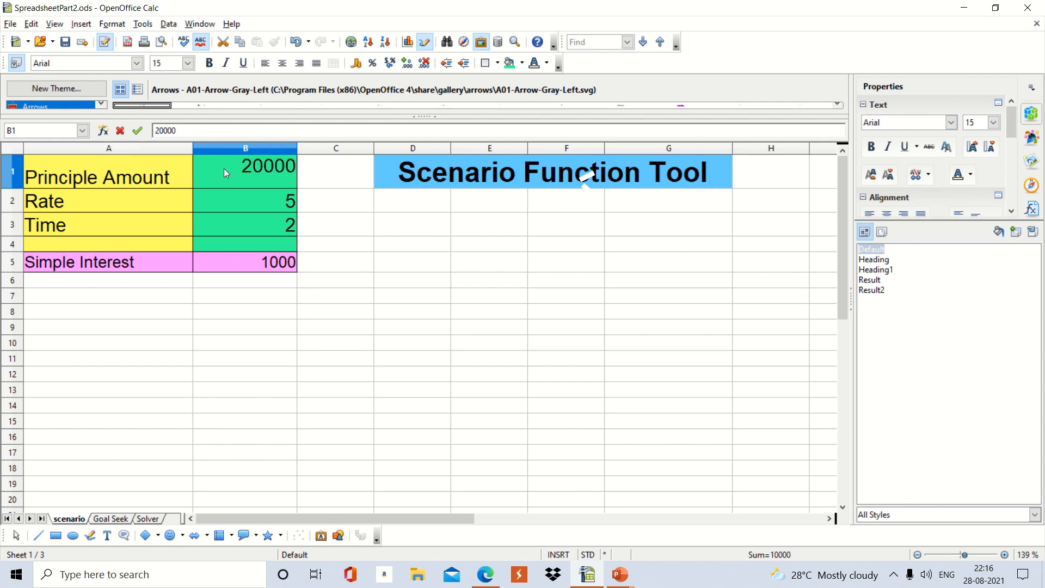
{"action": "key", "text": "Return"}
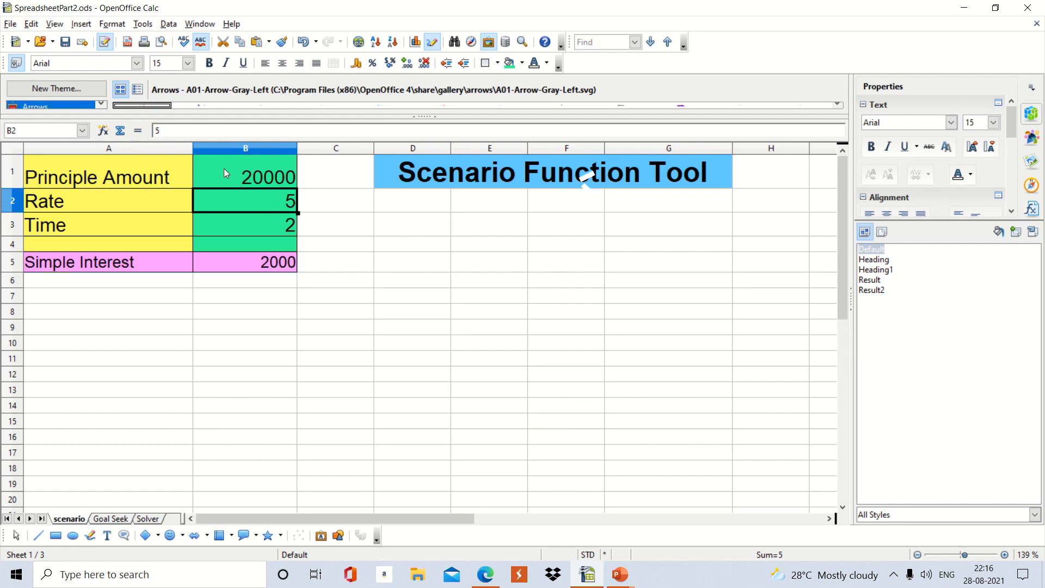
{"action": "left_click", "coordinate": [224, 168]}
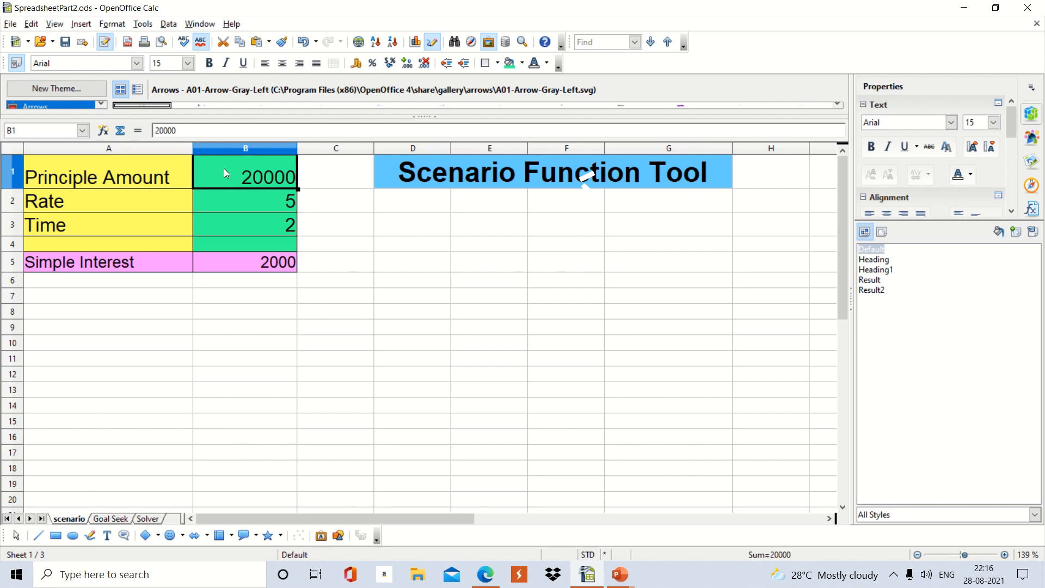
{"action": "left_click", "coordinate": [176, 165]}
{"action": "key", "text": "shift+Right"}
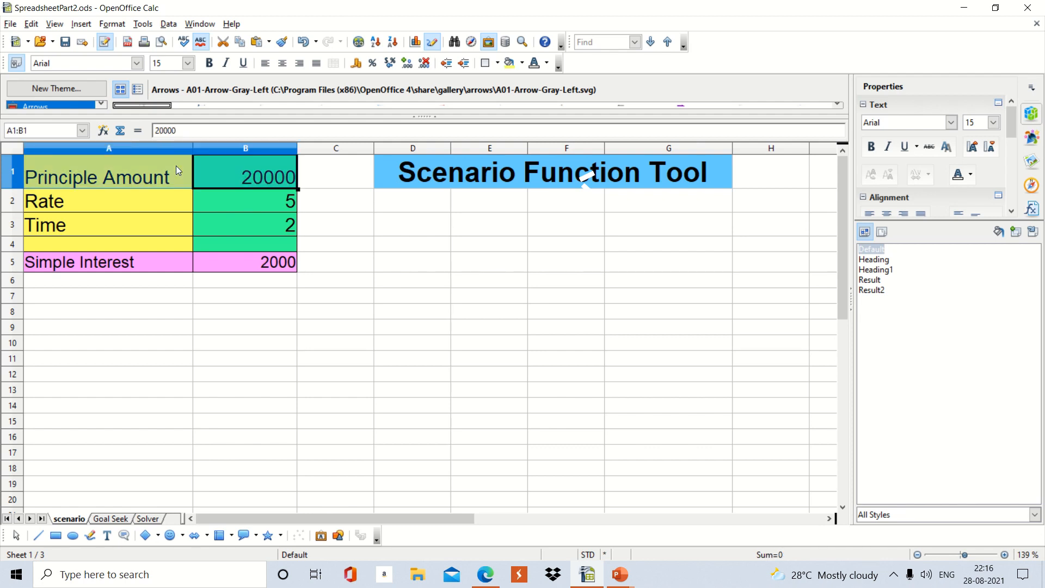
{"action": "key", "text": "shift+Down"}
{"action": "key", "text": "shift+Down"}
{"action": "key", "text": "shift+Down"}
{"action": "key", "text": "shift+Down"}
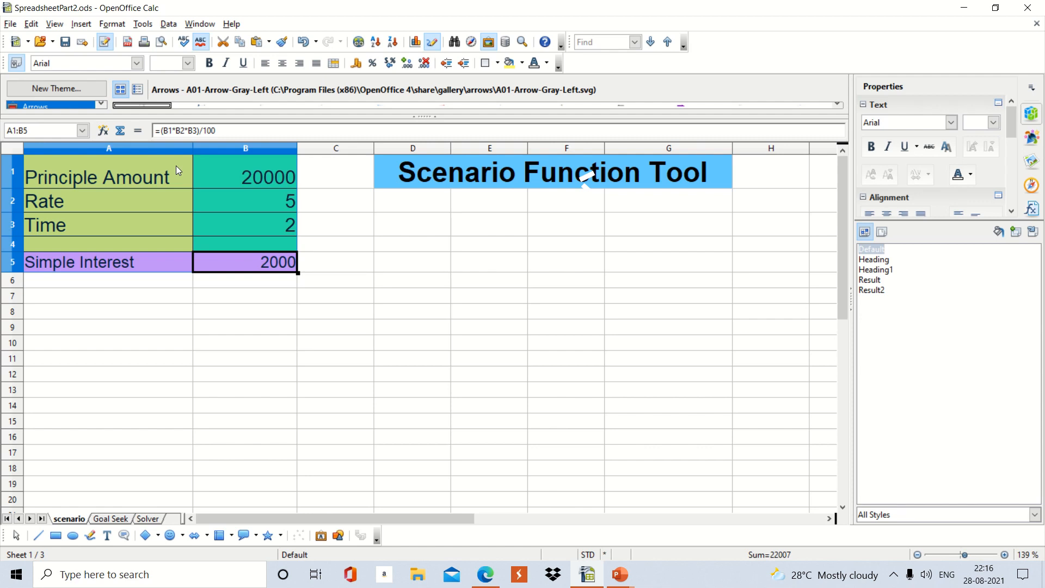
{"action": "left_click", "coordinate": [188, 211]}
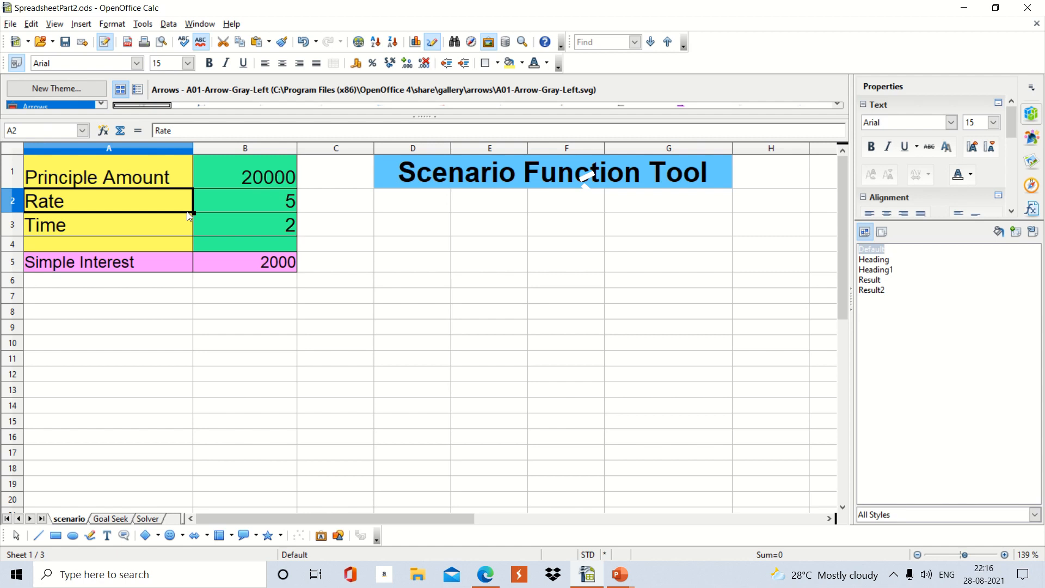
Start creating a scenario from the cell range A1:B5
{"action": "left_click", "coordinate": [142, 182]}
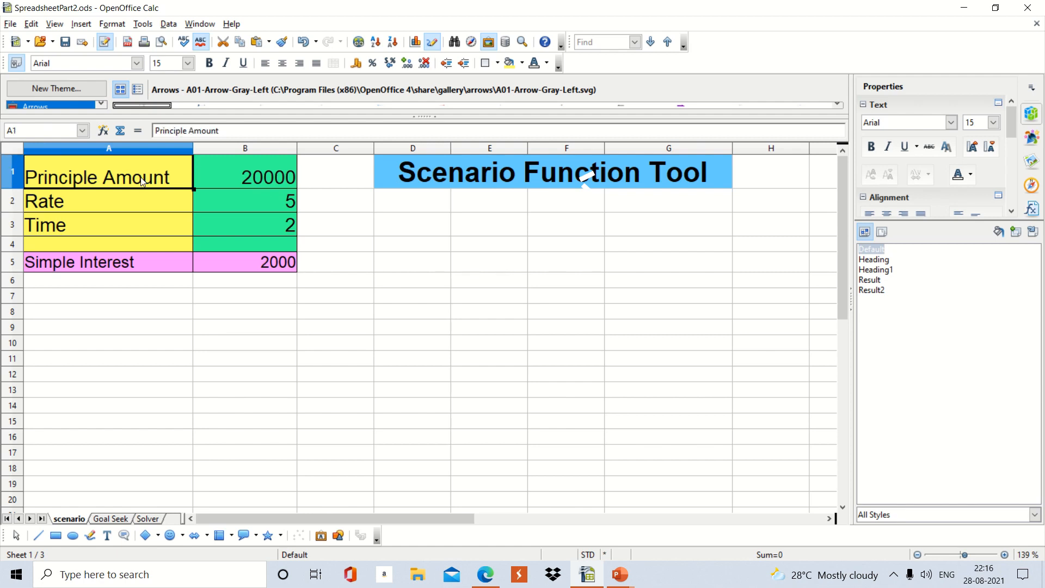
{"action": "key", "text": "shift+Right"}
{"action": "key", "text": "shift+Down"}
{"action": "key", "text": "shift+Down"}
{"action": "key", "text": "shift+Down"}
{"action": "key", "text": "shift+Down"}
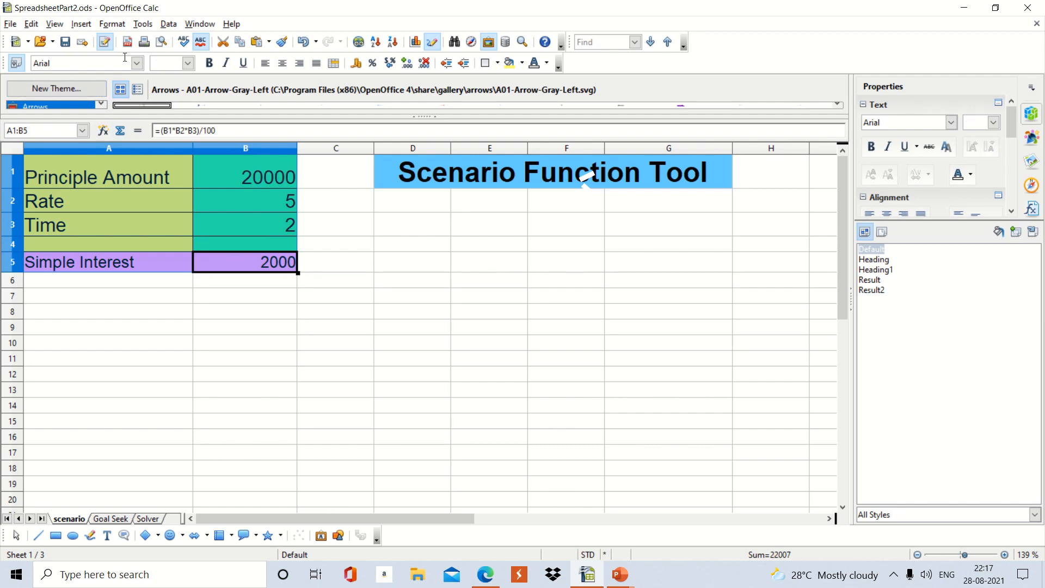
{"action": "left_click", "coordinate": [143, 24]}
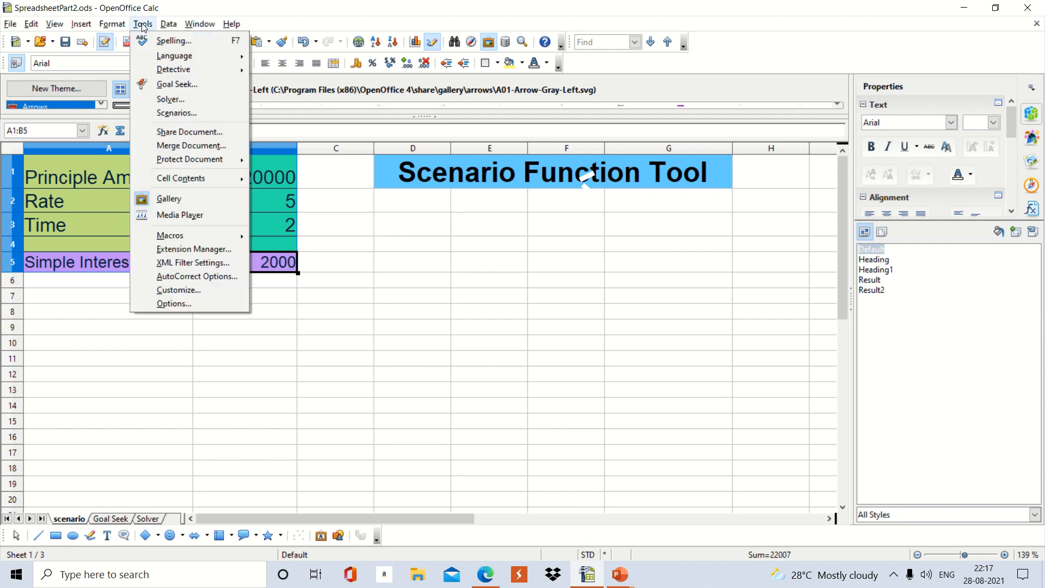
{"action": "left_click", "coordinate": [183, 113]}
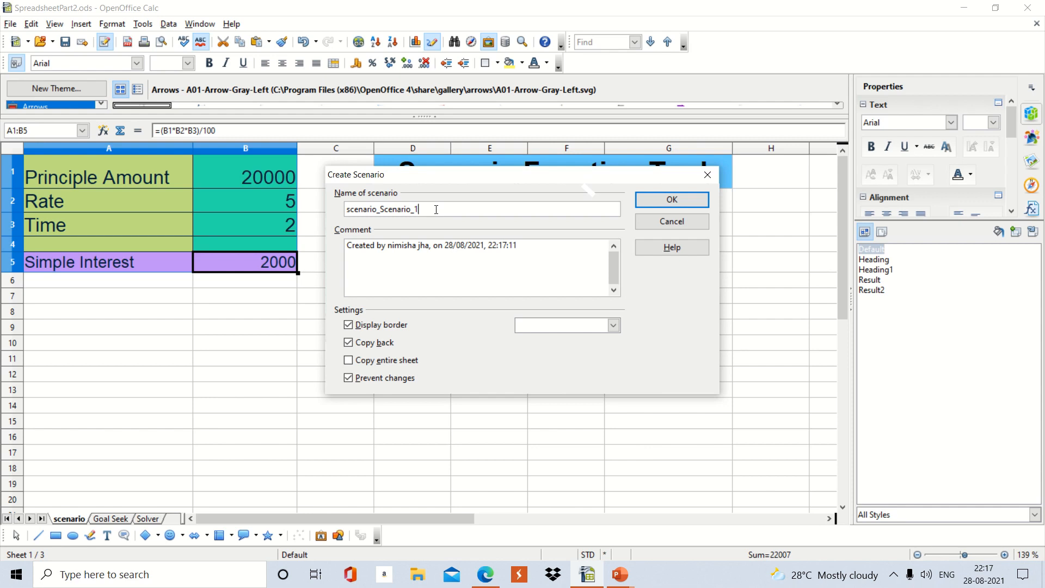
Name the scenario S1 and add "Model 1" on a new line of its comment
{"action": "key", "text": "BackSpace"}
{"action": "key", "text": "BackSpace"}
{"action": "key", "text": "BackSpace"}
{"action": "key", "text": "BackSpace"}
{"action": "key", "text": "BackSpace"}
{"action": "key", "text": "BackSpace"}
{"action": "key", "text": "BackSpace"}
{"action": "key", "text": "BackSpace"}
{"action": "key", "text": "BackSpace"}
{"action": "key", "text": "BackSpace"}
{"action": "key", "text": "BackSpace"}
{"action": "key", "text": "BackSpace"}
{"action": "key", "text": "BackSpace"}
{"action": "key", "text": "BackSpace"}
{"action": "key", "text": "BackSpace"}
{"action": "key", "text": "BackSpace"}
{"action": "key", "text": "BackSpace"}
{"action": "key", "text": "BackSpace"}
{"action": "key", "text": "BackSpace"}
{"action": "type", "text": "S1"}
{"action": "type", "text": "Mod"}
{"action": "type", "text": "el 1"}
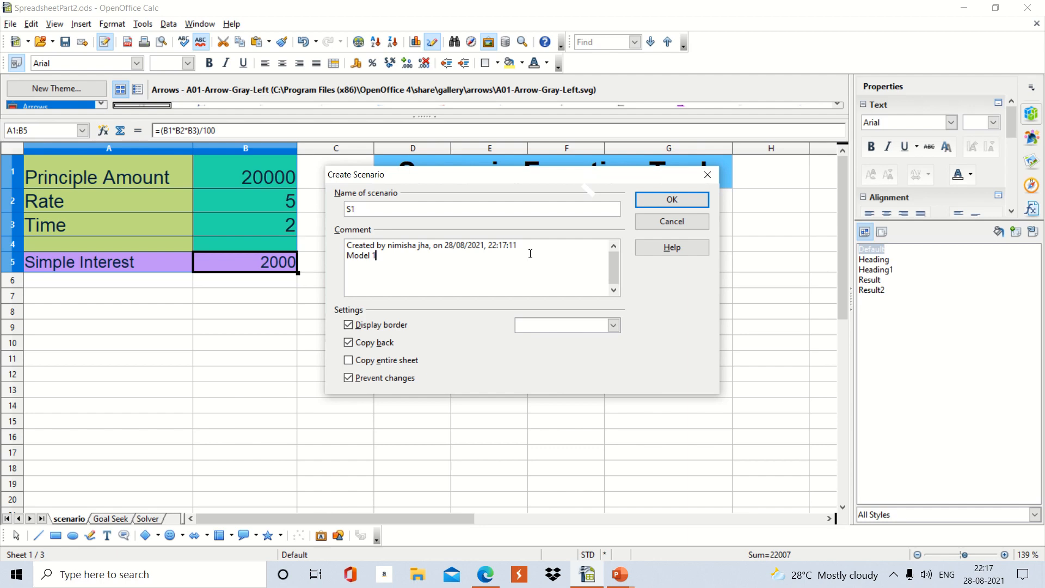
Set the scenario's display border colour to Orange and create scenario S1
{"action": "left_click", "coordinate": [614, 326]}
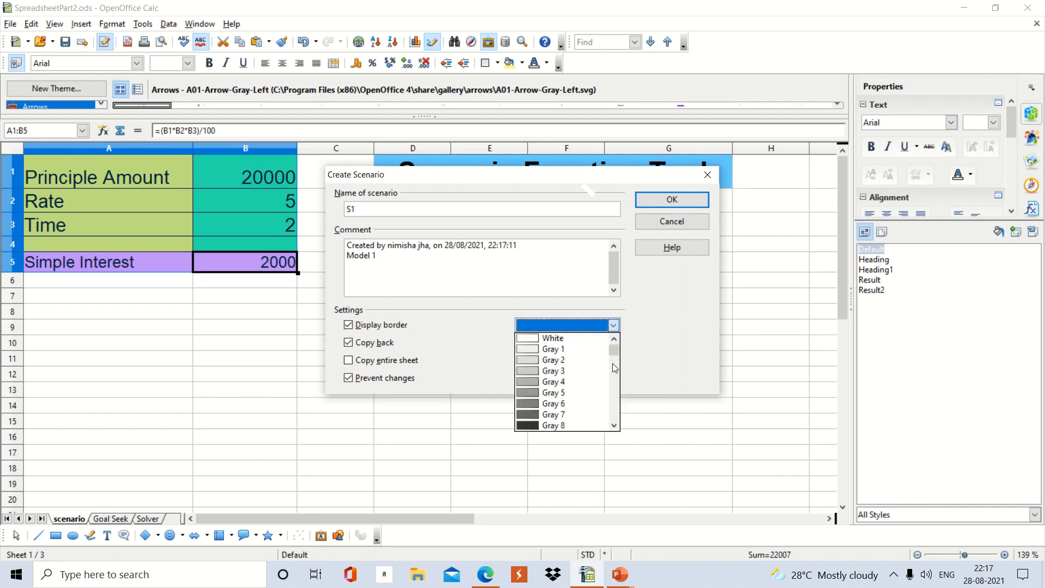
{"action": "left_click", "coordinate": [617, 383]}
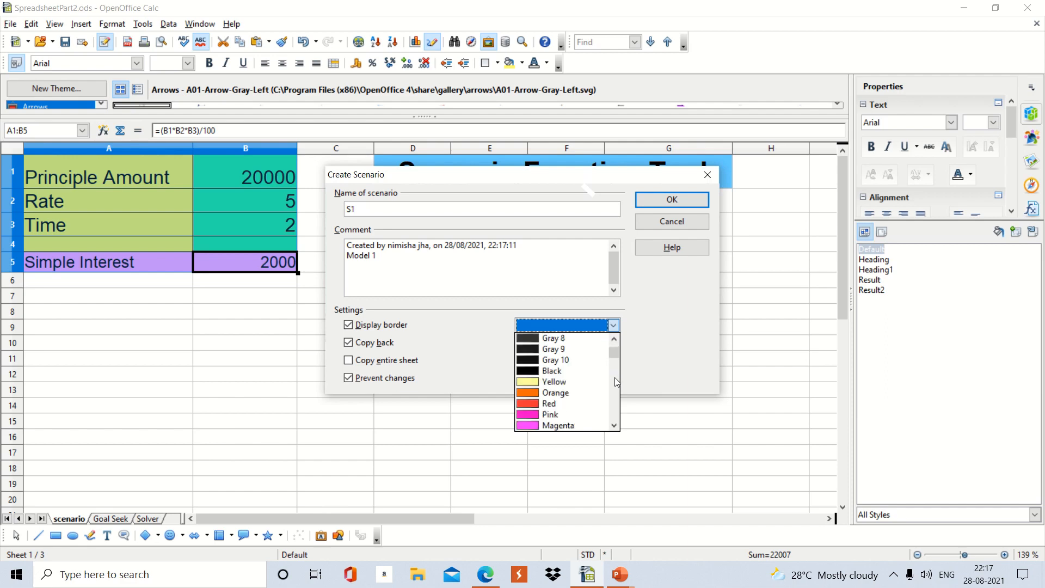
{"action": "left_click", "coordinate": [555, 392]}
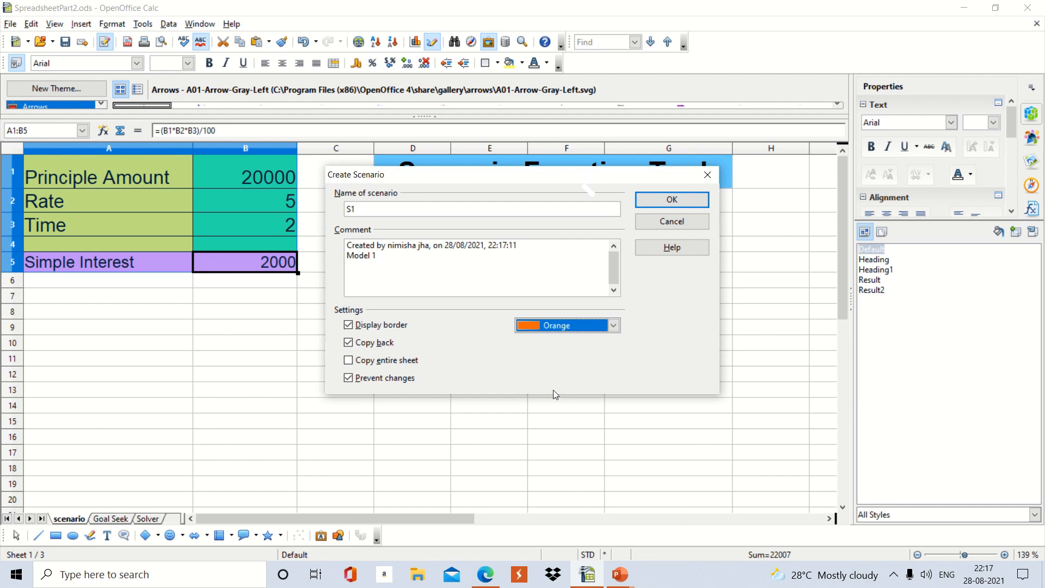
{"action": "left_click", "coordinate": [666, 201]}
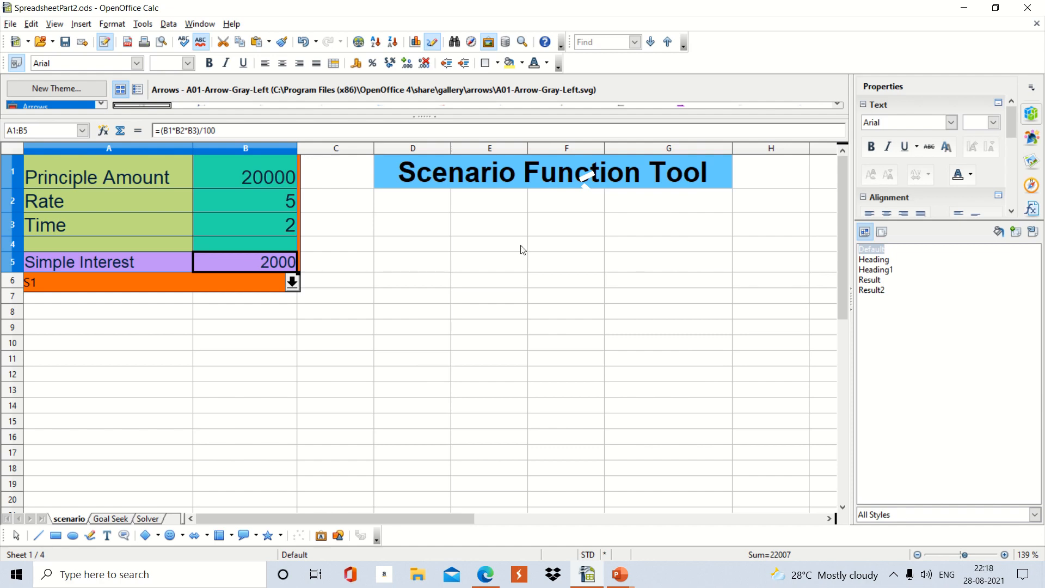
{"action": "left_click", "coordinate": [446, 283]}
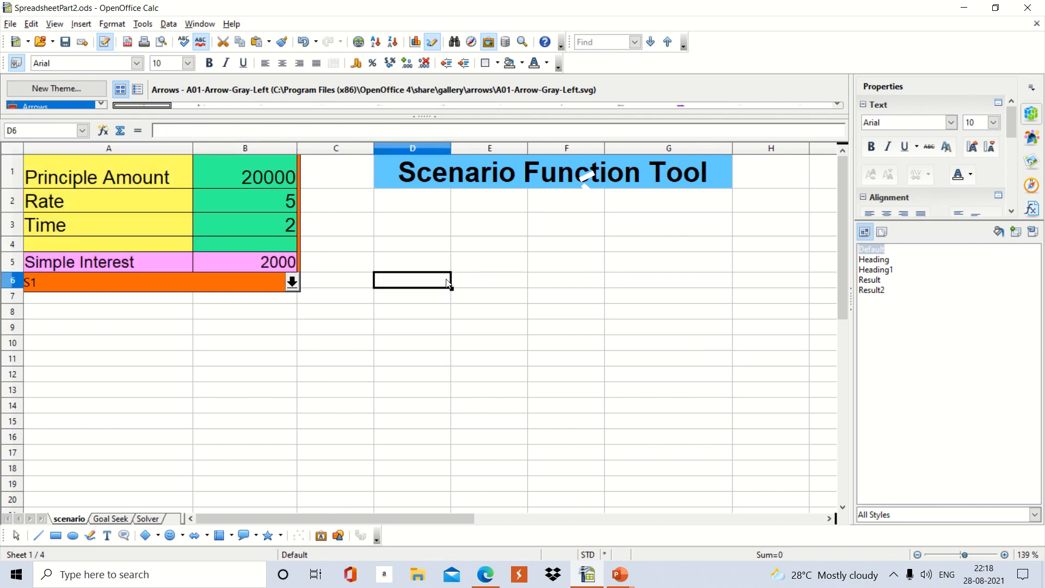
Set the principle amount in cell B1 to 50000 and the rate in cell B2 to 4
{"action": "left_click", "coordinate": [218, 178]}
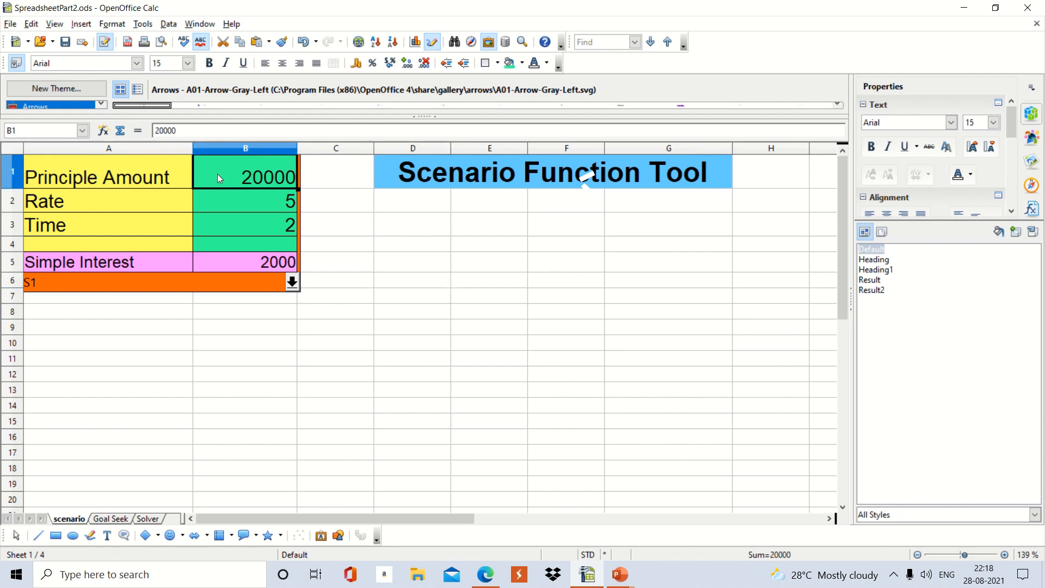
{"action": "type", "text": "5"}
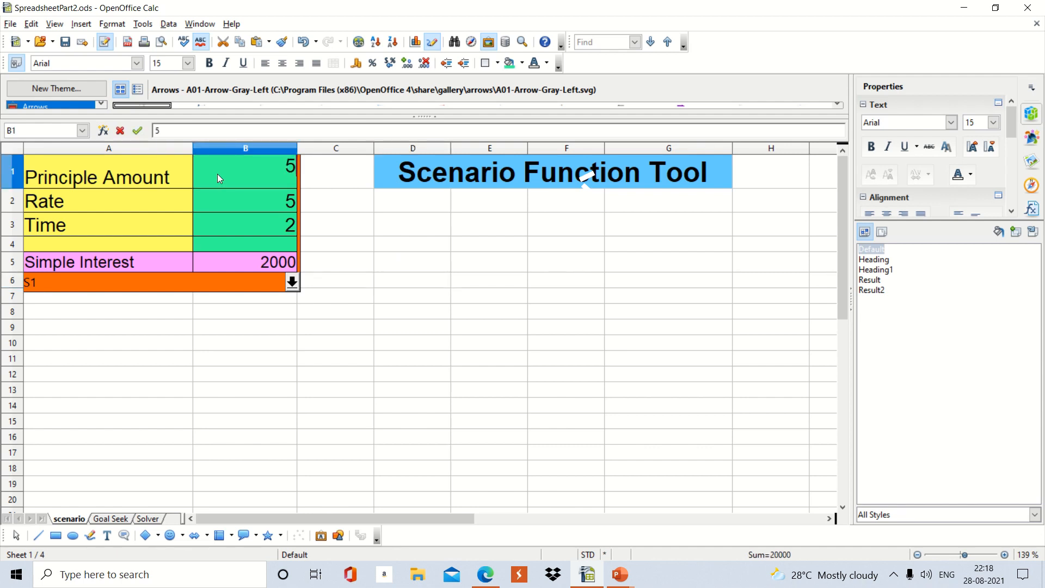
{"action": "type", "text": "0000"}
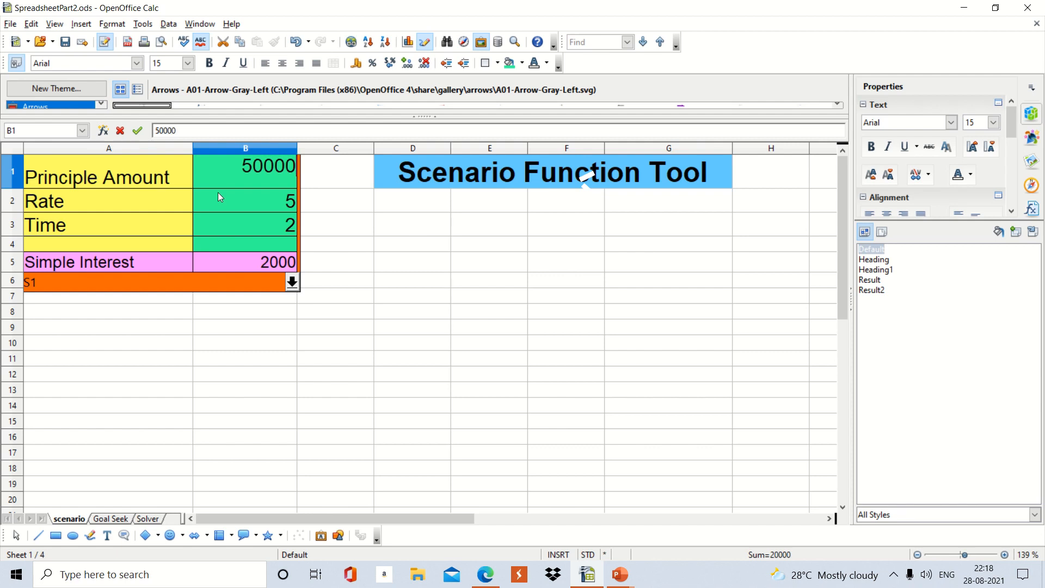
{"action": "left_click", "coordinate": [218, 191]}
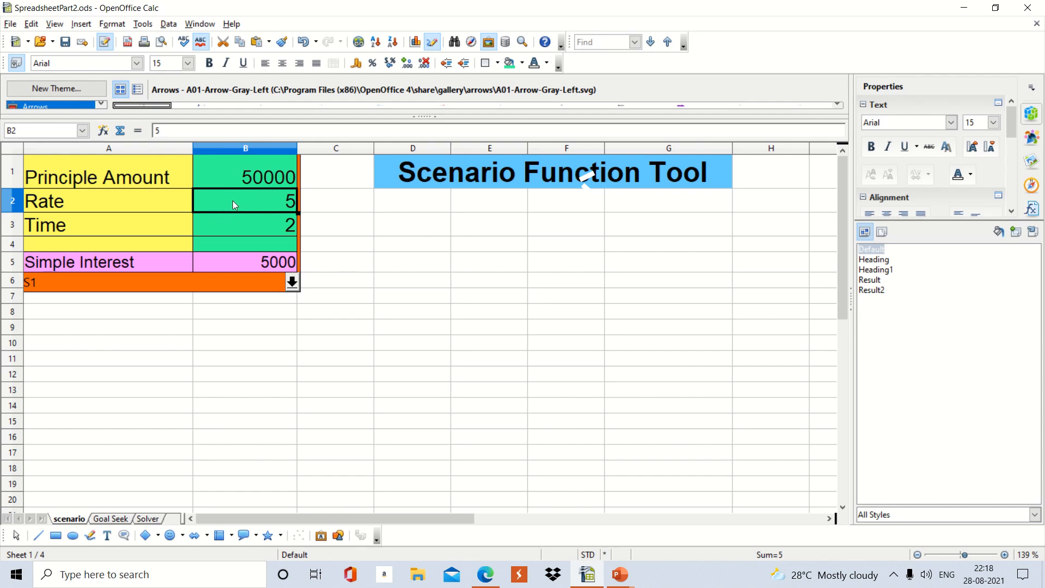
{"action": "type", "text": "4"}
{"action": "left_click", "coordinate": [237, 223]}
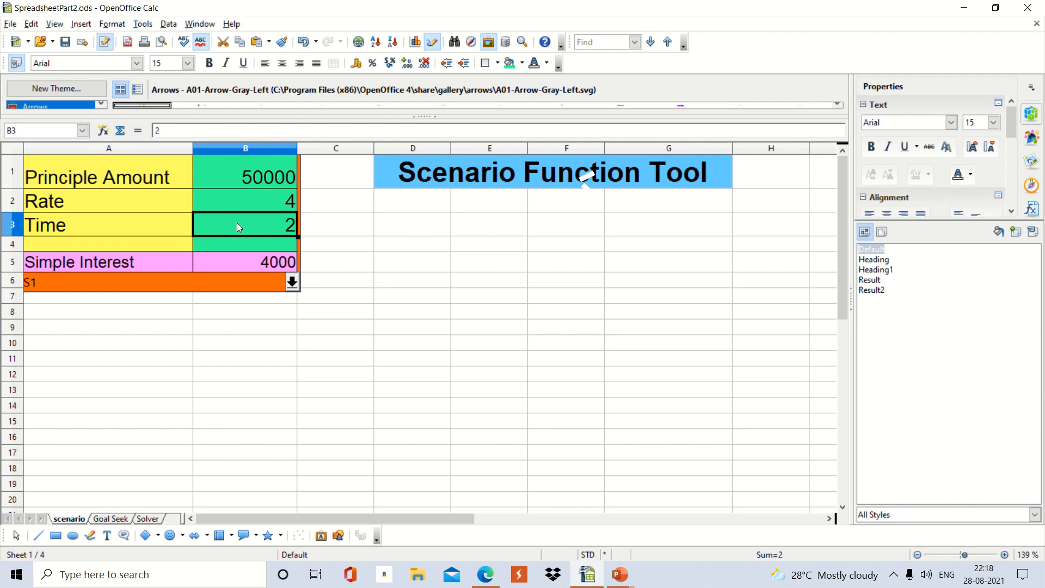
Start creating a second scenario from the cell range A1:B5 with the changed principle amount and rate
{"action": "left_click", "coordinate": [157, 178]}
{"action": "key", "text": "shift+Right"}
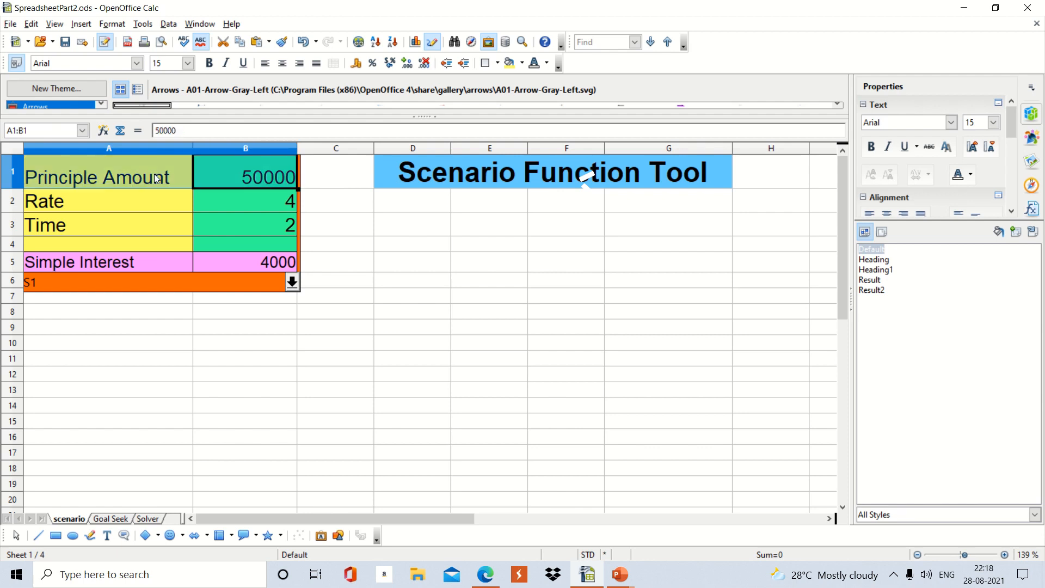
{"action": "key", "text": "shift+Down"}
{"action": "key", "text": "shift+Down"}
{"action": "key", "text": "shift+Down"}
{"action": "key", "text": "shift+Down"}
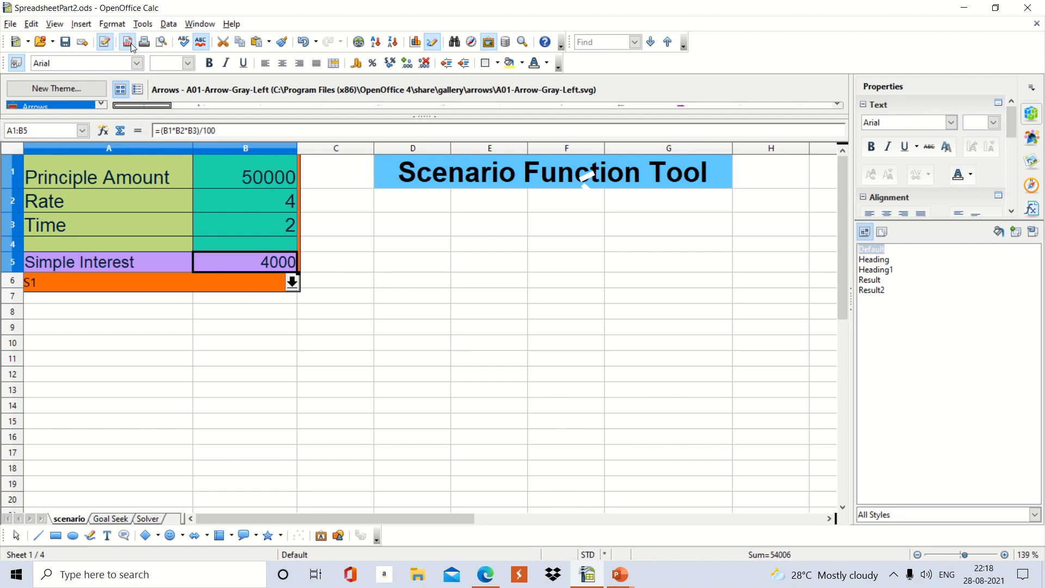
{"action": "left_click", "coordinate": [143, 27]}
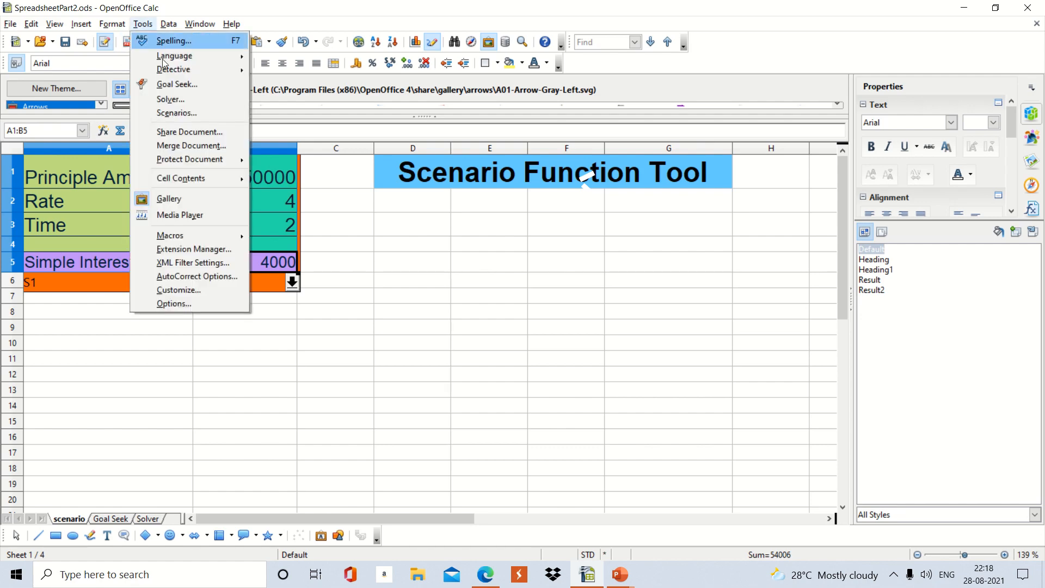
{"action": "left_click", "coordinate": [195, 115]}
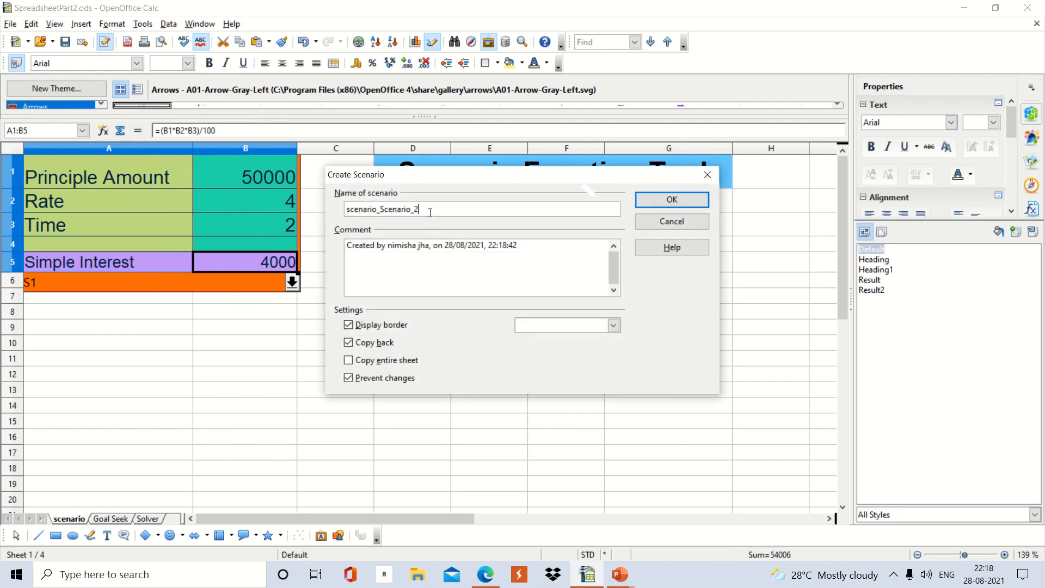
Name the scenario S2 and add "Model 2" on a new line of its comment
{"action": "key", "text": "BackSpace"}
{"action": "key", "text": "BackSpace"}
{"action": "key", "text": "BackSpace"}
{"action": "key", "text": "BackSpace"}
{"action": "key", "text": "BackSpace"}
{"action": "key", "text": "BackSpace"}
{"action": "key", "text": "BackSpace"}
{"action": "key", "text": "BackSpace"}
{"action": "key", "text": "BackSpace"}
{"action": "key", "text": "BackSpace"}
{"action": "key", "text": "BackSpace"}
{"action": "key", "text": "BackSpace"}
{"action": "key", "text": "BackSpace"}
{"action": "key", "text": "BackSpace"}
{"action": "key", "text": "BackSpace"}
{"action": "key", "text": "BackSpace"}
{"action": "key", "text": "BackSpace"}
{"action": "key", "text": "BackSpace"}
{"action": "key", "text": "BackSpace"}
{"action": "type", "text": "S2"}
{"action": "type", "text": "Model"}
Set the scenario's display border colour to Pink and create scenario S2
{"action": "left_click", "coordinate": [613, 325]}
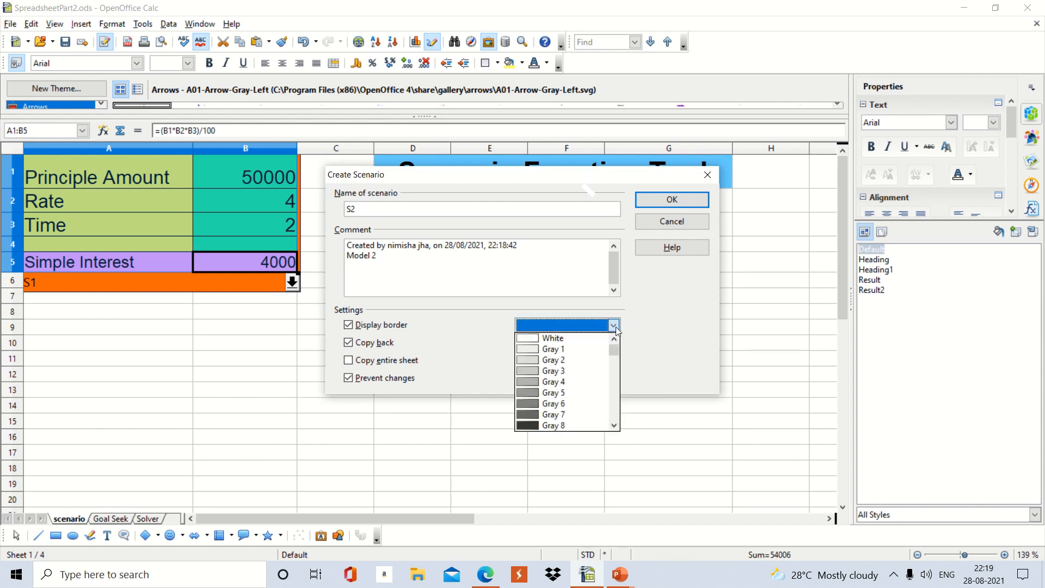
{"action": "scroll", "coordinate": [618, 383], "scroll_direction": "down", "scroll_amount": 3}
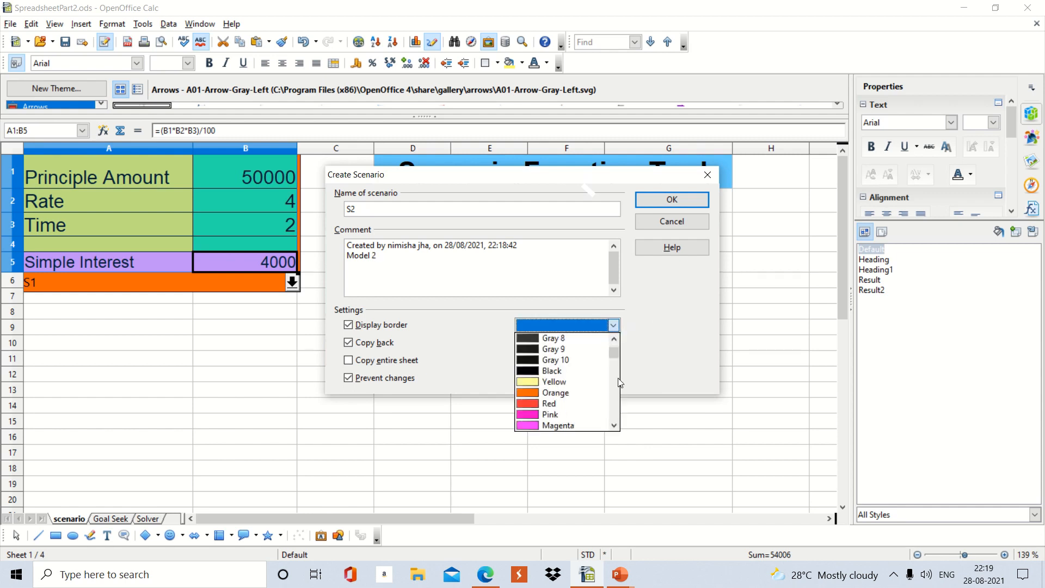
{"action": "left_click", "coordinate": [561, 418]}
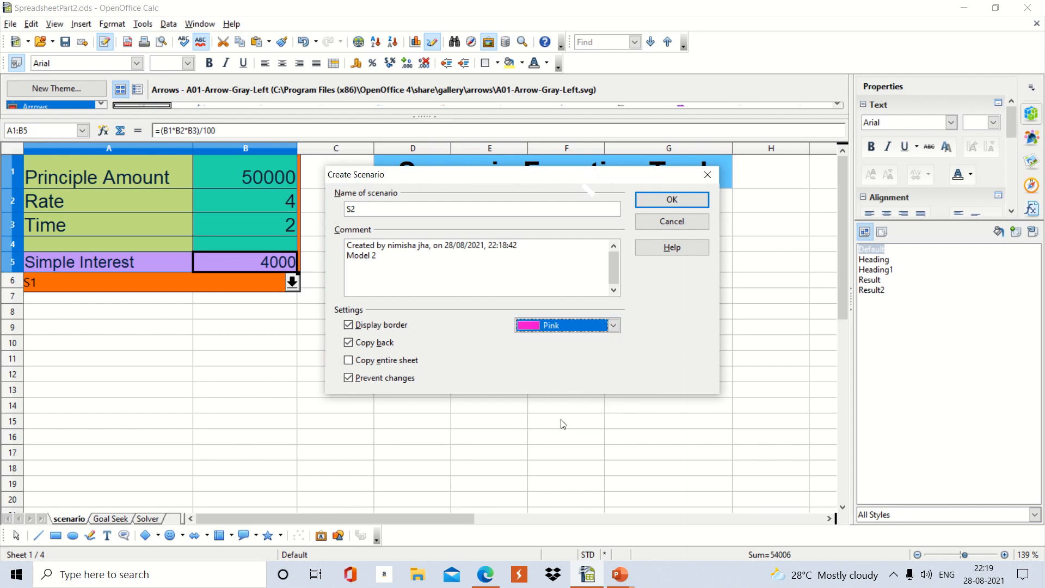
{"action": "left_click", "coordinate": [669, 200]}
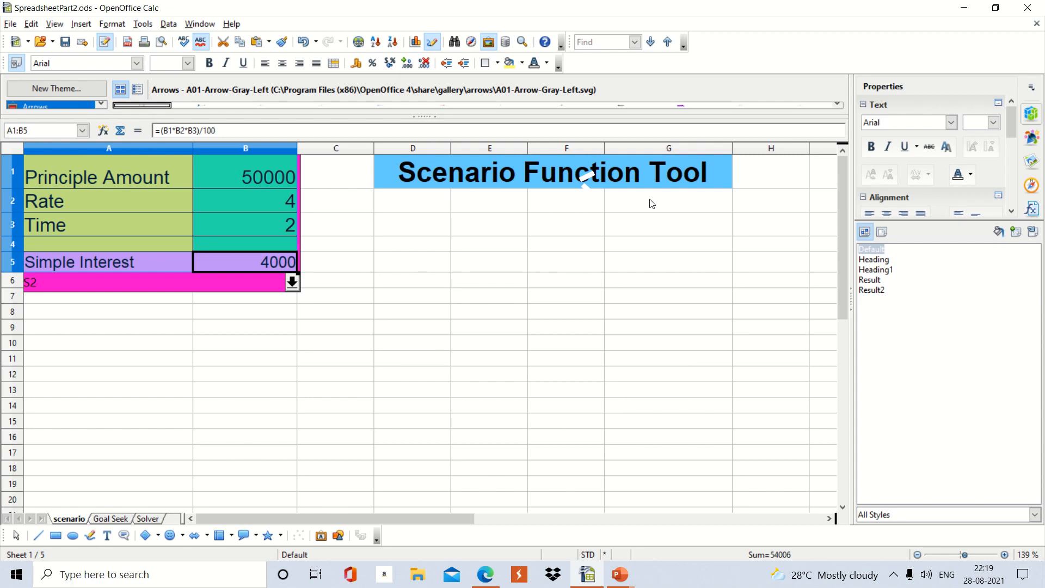
Set the principle amount in cell B1 to 250000 and the time in cell B3 to 3
{"action": "left_click", "coordinate": [248, 177]}
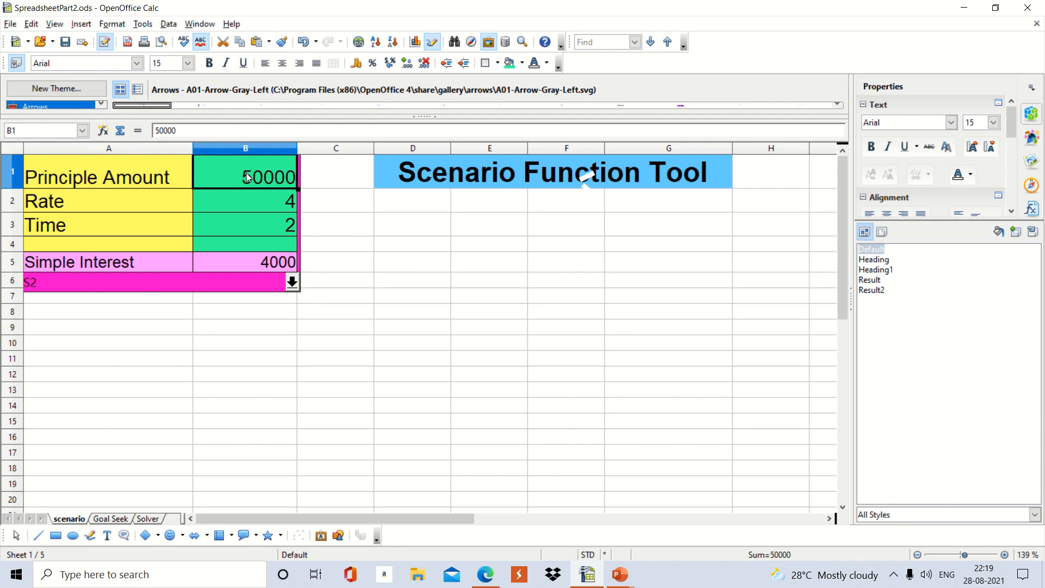
{"action": "type", "text": "250000"}
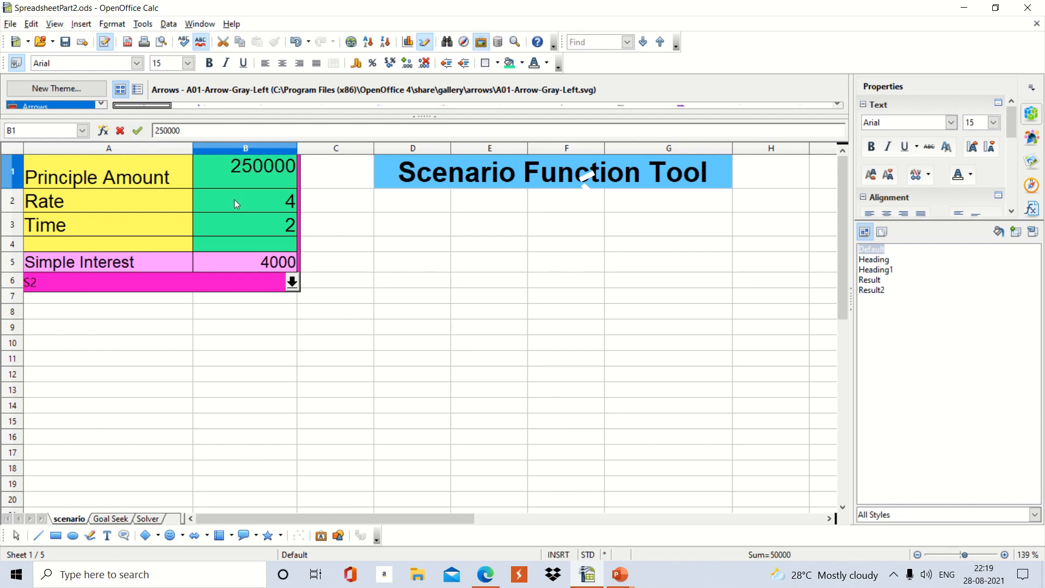
{"action": "left_click", "coordinate": [236, 220]}
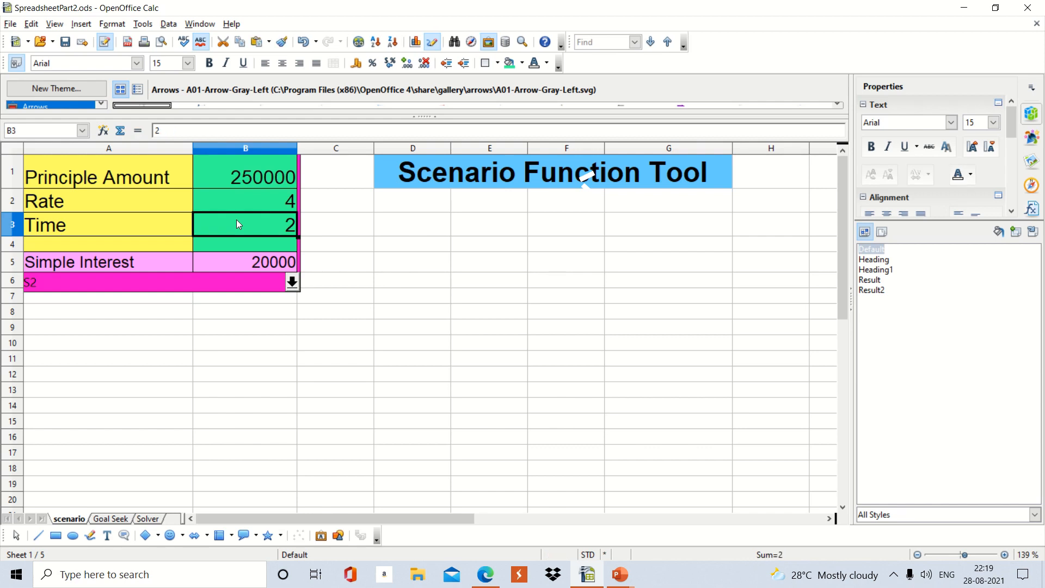
{"action": "type", "text": "3"}
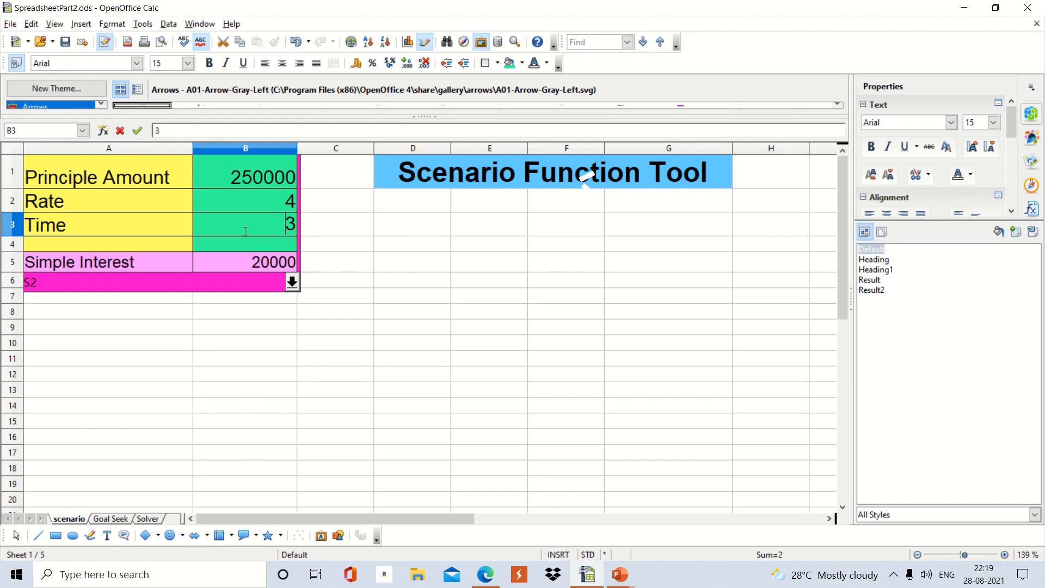
{"action": "left_click", "coordinate": [352, 245]}
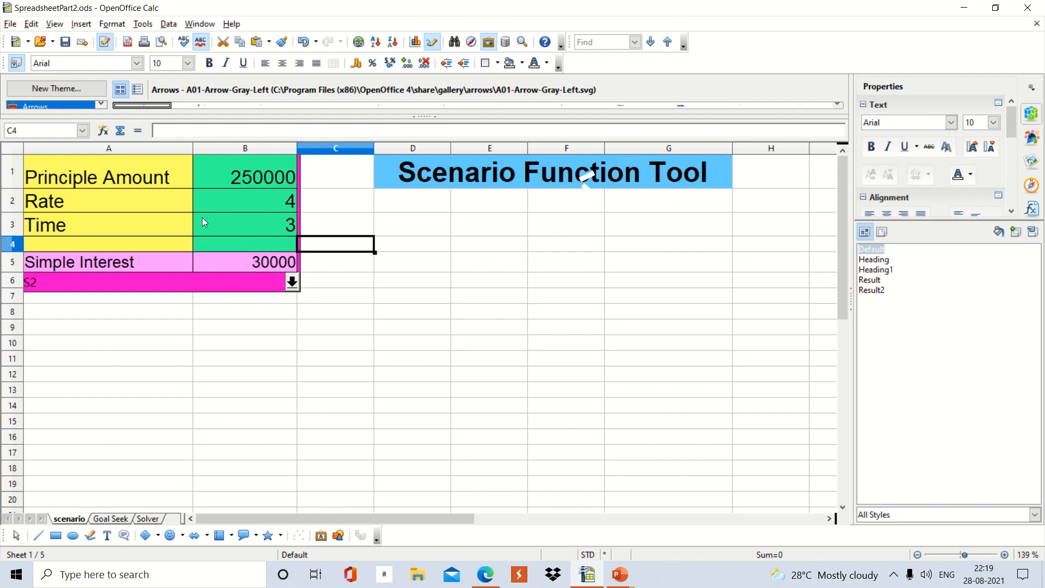
Start creating a third scenario from the cell range A1:B5 with the changed principle amount and time
{"action": "left_click", "coordinate": [137, 171]}
{"action": "key", "text": "shift+Right"}
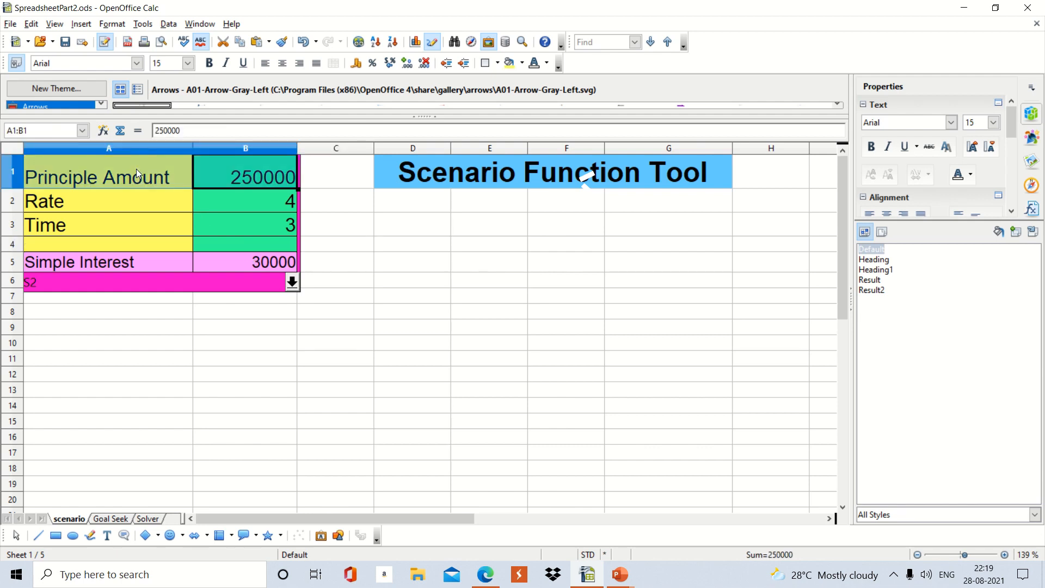
{"action": "key", "text": "shift+Down"}
{"action": "key", "text": "shift+Down"}
{"action": "key", "text": "shift+Down"}
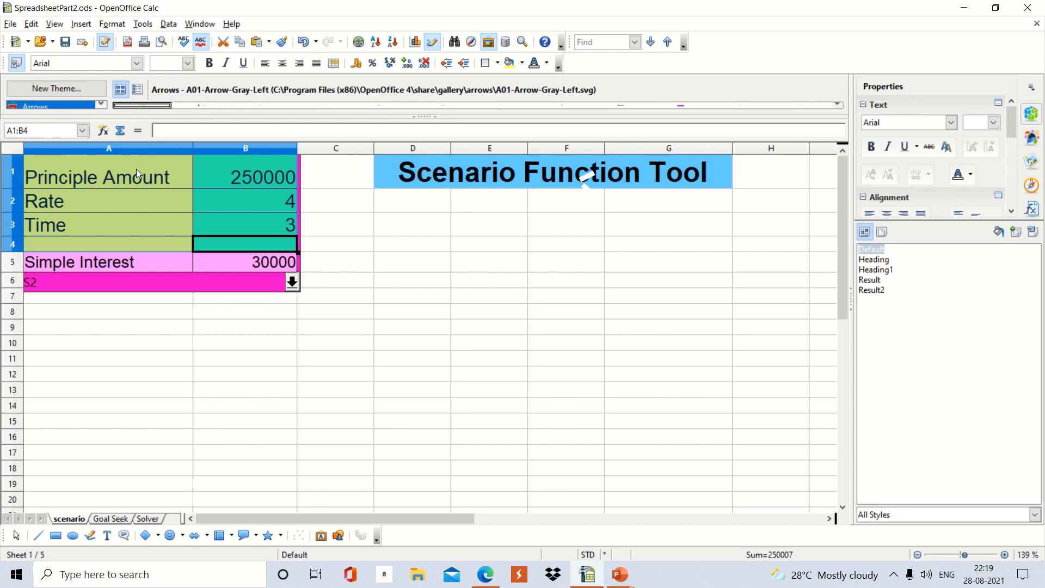
{"action": "key", "text": "shift+Down"}
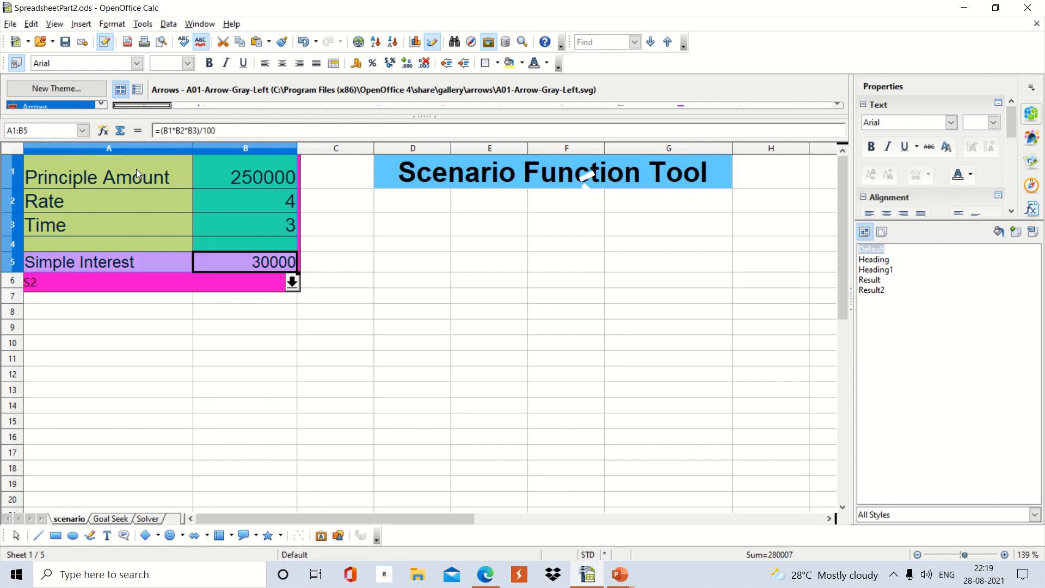
{"action": "left_click", "coordinate": [143, 24]}
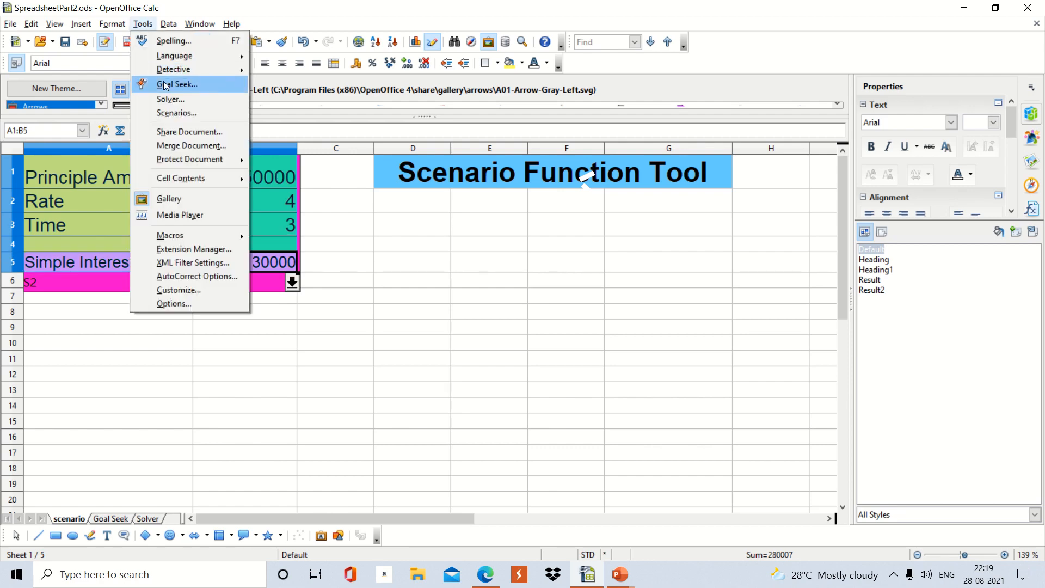
{"action": "left_click", "coordinate": [188, 113]}
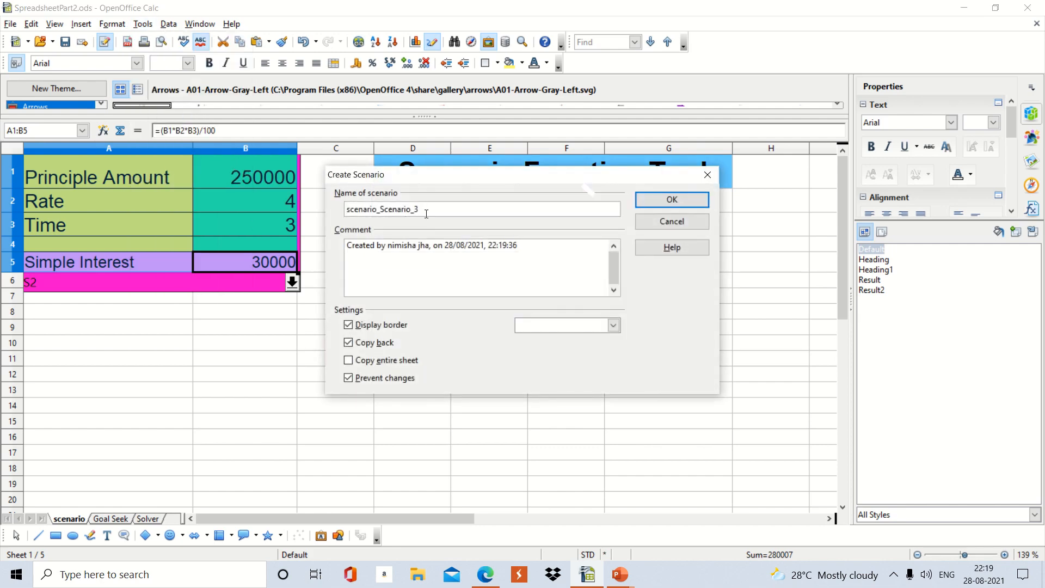
Name the scenario S3 and add "Model3" on a new line of its comment
{"action": "key", "text": "BackSpace"}
{"action": "key", "text": "BackSpace"}
{"action": "key", "text": "BackSpace"}
{"action": "key", "text": "BackSpace"}
{"action": "key", "text": "BackSpace"}
{"action": "key", "text": "BackSpace"}
{"action": "key", "text": "BackSpace"}
{"action": "key", "text": "BackSpace"}
{"action": "key", "text": "BackSpace"}
{"action": "key", "text": "BackSpace"}
{"action": "key", "text": "BackSpace"}
{"action": "key", "text": "BackSpace"}
{"action": "key", "text": "BackSpace"}
{"action": "key", "text": "BackSpace"}
{"action": "key", "text": "BackSpace"}
{"action": "key", "text": "BackSpace"}
{"action": "key", "text": "BackSpace"}
{"action": "key", "text": "BackSpace"}
{"action": "key", "text": "BackSpace"}
{"action": "type", "text": "S3"}
{"action": "key", "text": "Return"}
{"action": "type", "text": "Model3"}
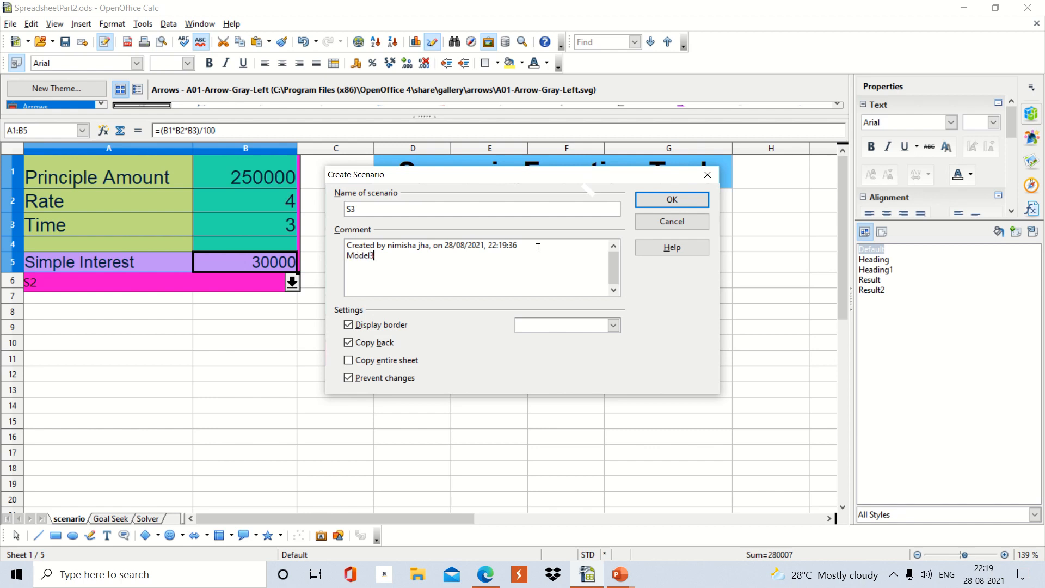
Set the scenario's display border colour to Green and create scenario S3
{"action": "left_click", "coordinate": [614, 326]}
{"action": "left_click", "coordinate": [615, 390]}
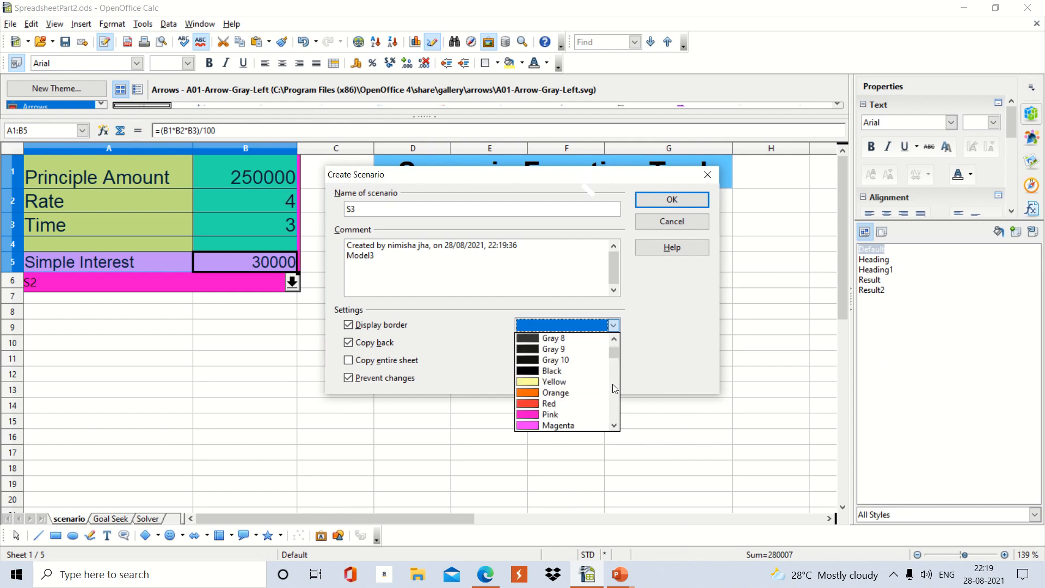
{"action": "left_click", "coordinate": [616, 403]}
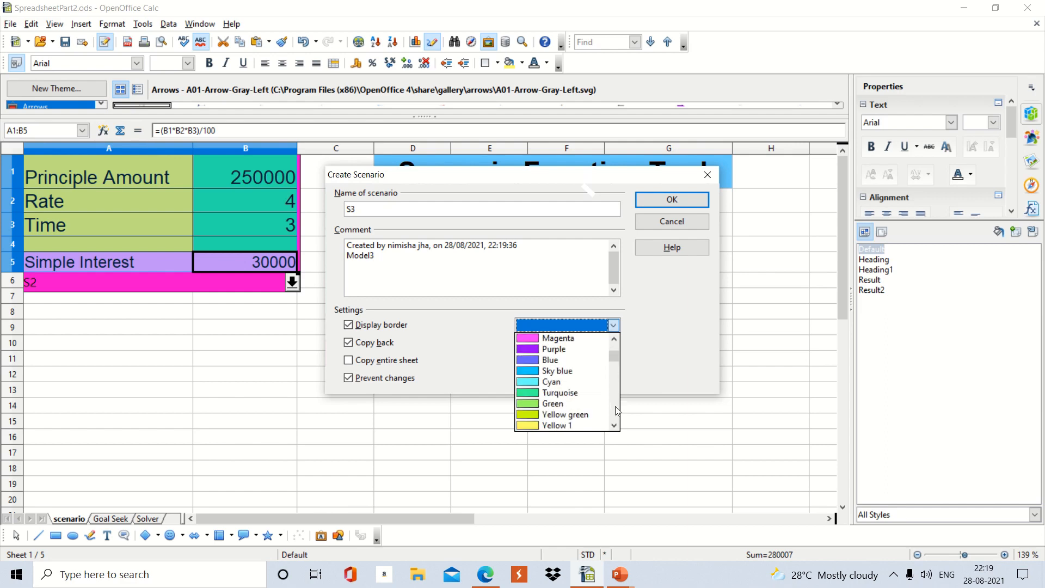
{"action": "left_click", "coordinate": [569, 404]}
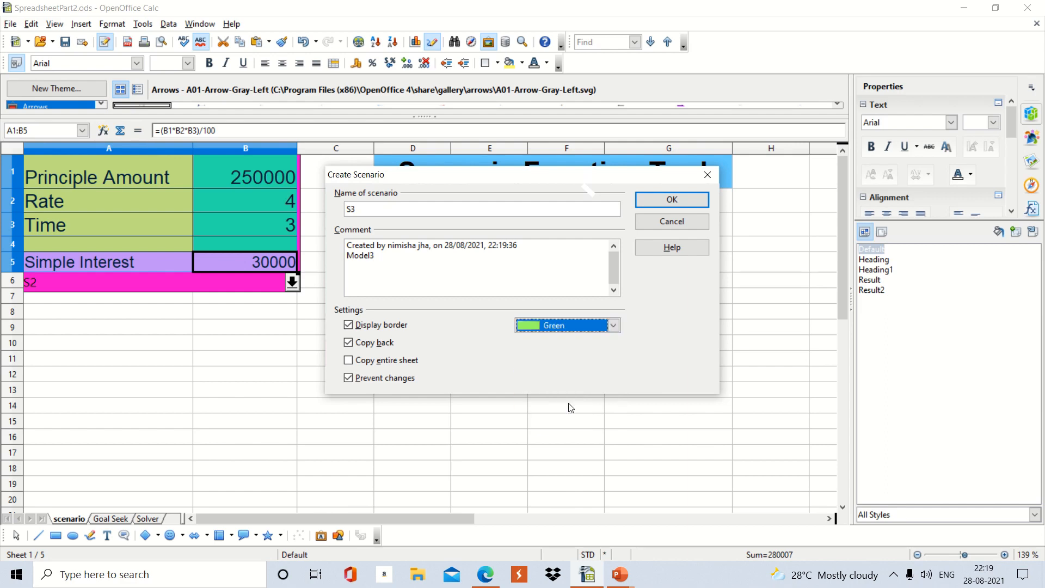
{"action": "left_click", "coordinate": [668, 201]}
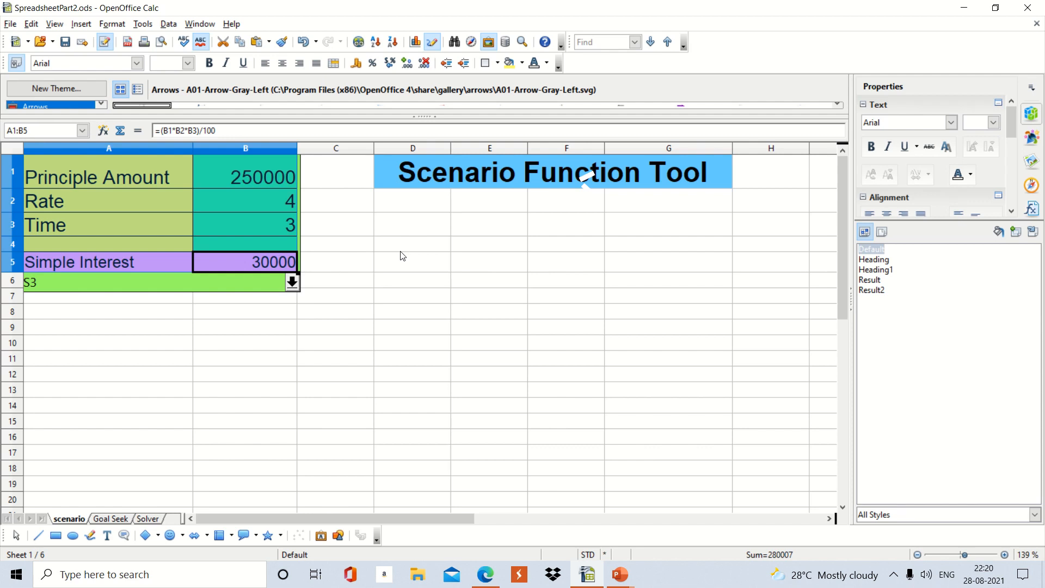
Switch the active scenario of the simple interest table to S2 and then to S1
{"action": "left_click", "coordinate": [293, 283]}
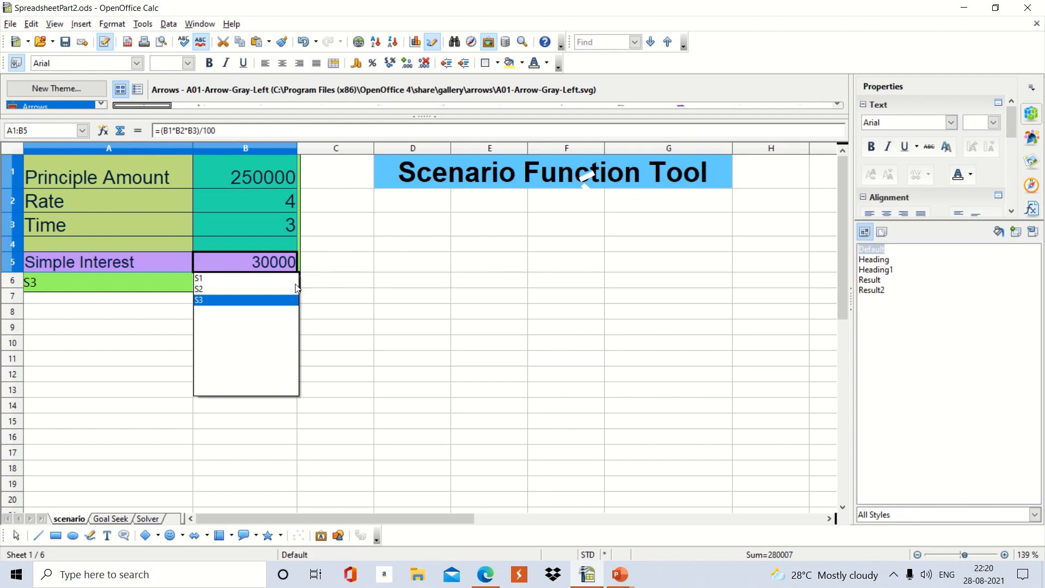
{"action": "left_click", "coordinate": [211, 289]}
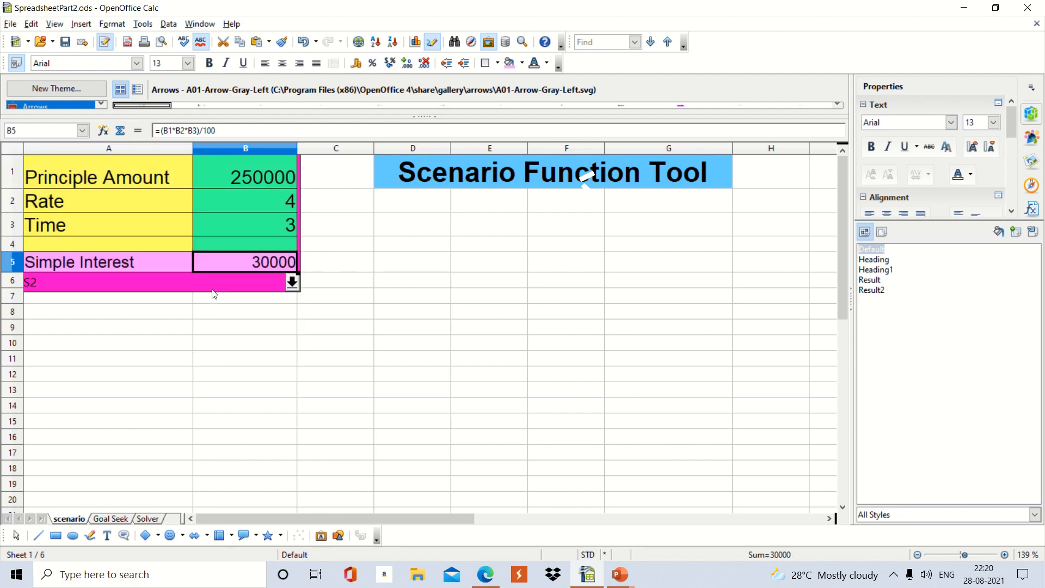
{"action": "left_click", "coordinate": [291, 283]}
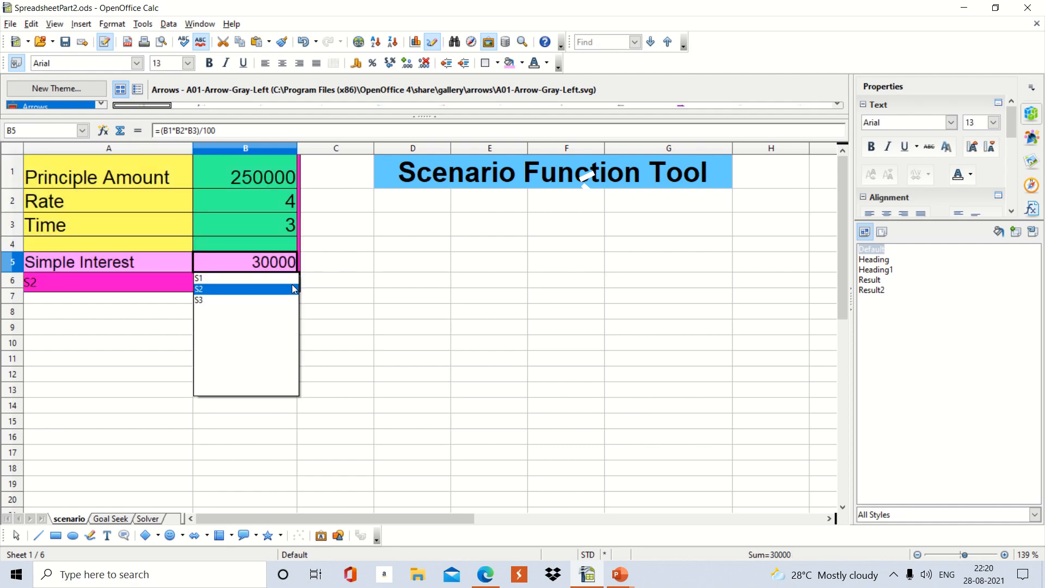
{"action": "left_click", "coordinate": [244, 282]}
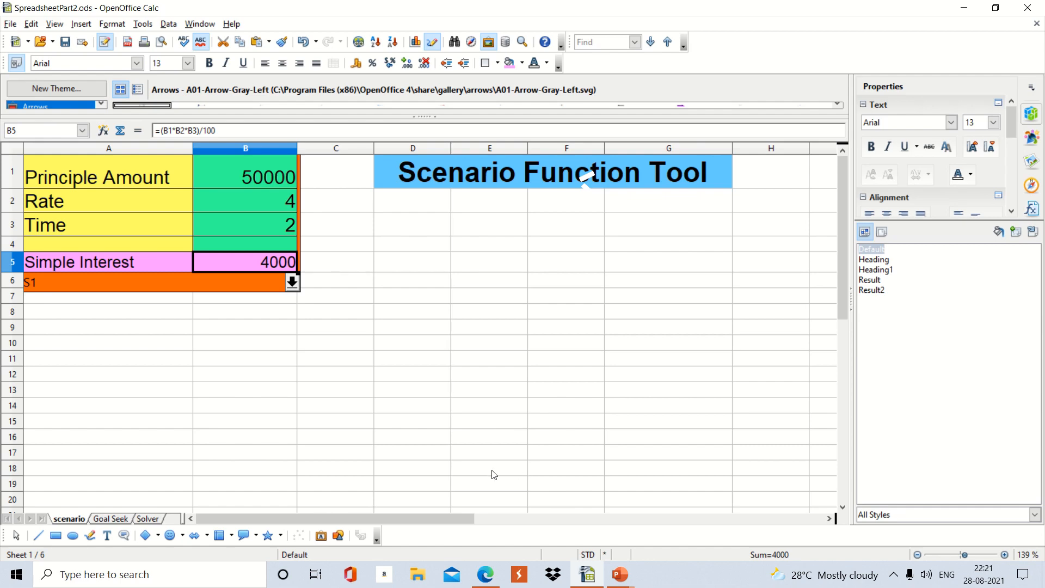
Switch to the Study material ClassX 2021 PDF in Edge and highlight the heading "Using Goal Seek"
{"action": "mouse_move", "coordinate": [486, 573]}
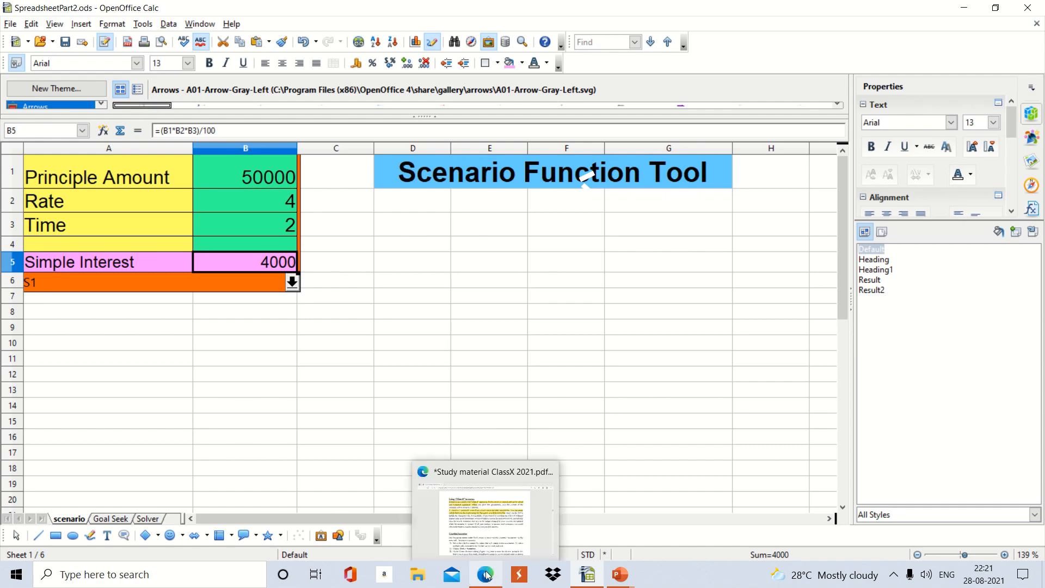
{"action": "left_click", "coordinate": [475, 529]}
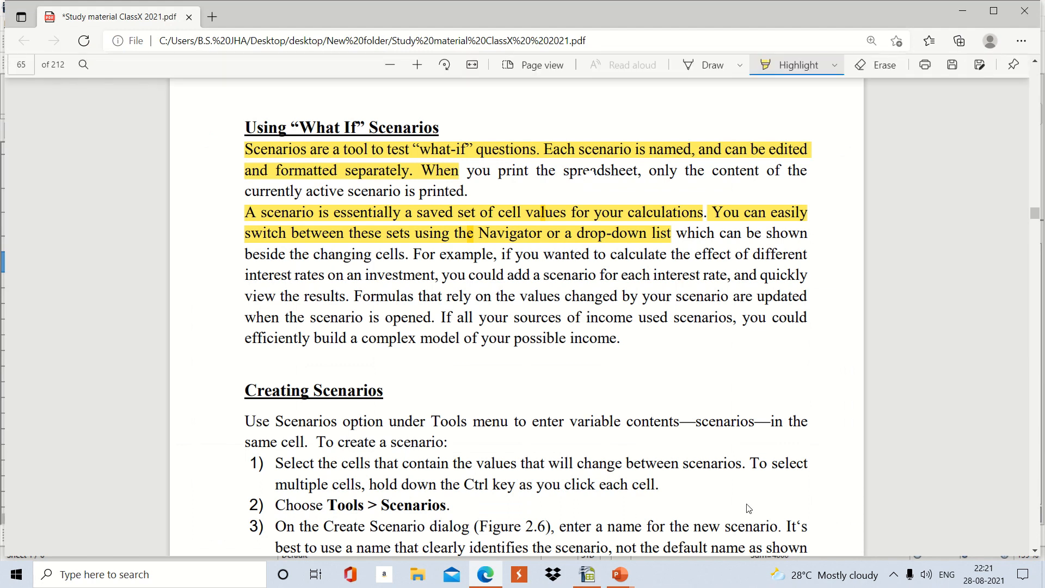
{"action": "left_click", "coordinate": [1036, 550]}
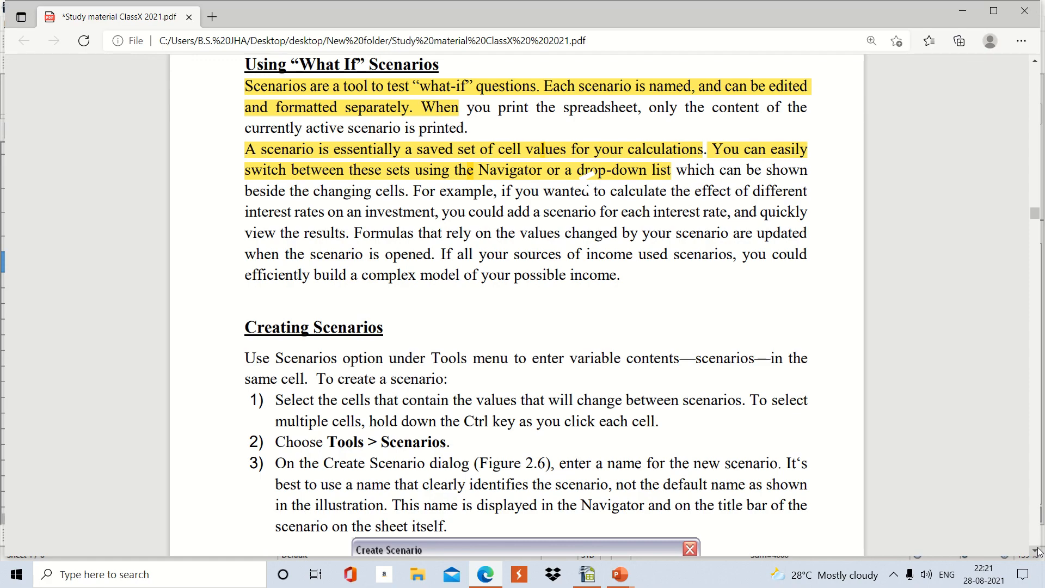
{"action": "left_click", "coordinate": [1038, 551]}
{"action": "left_click", "coordinate": [1037, 551]}
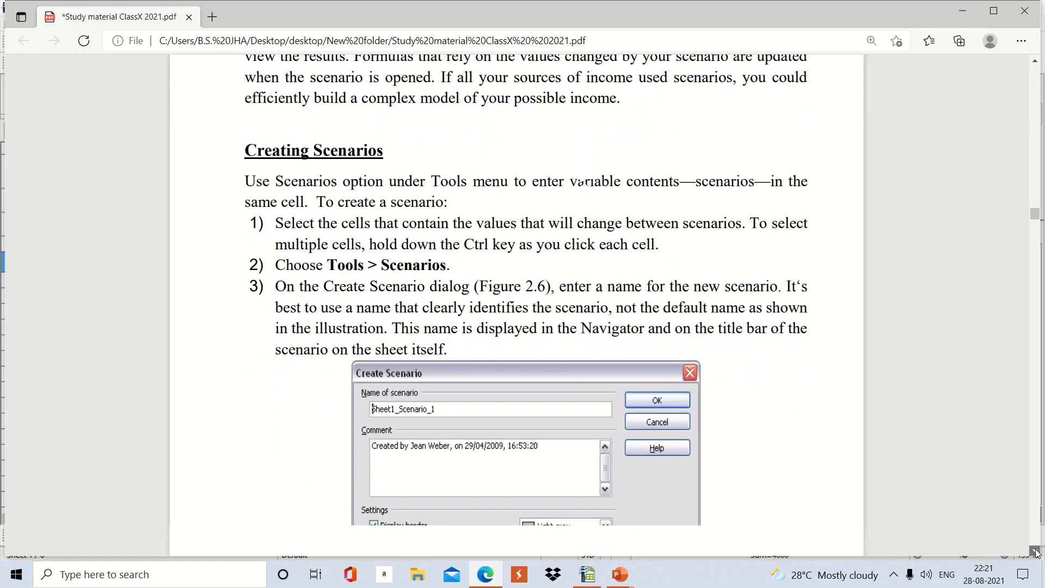
{"action": "left_click", "coordinate": [1036, 551]}
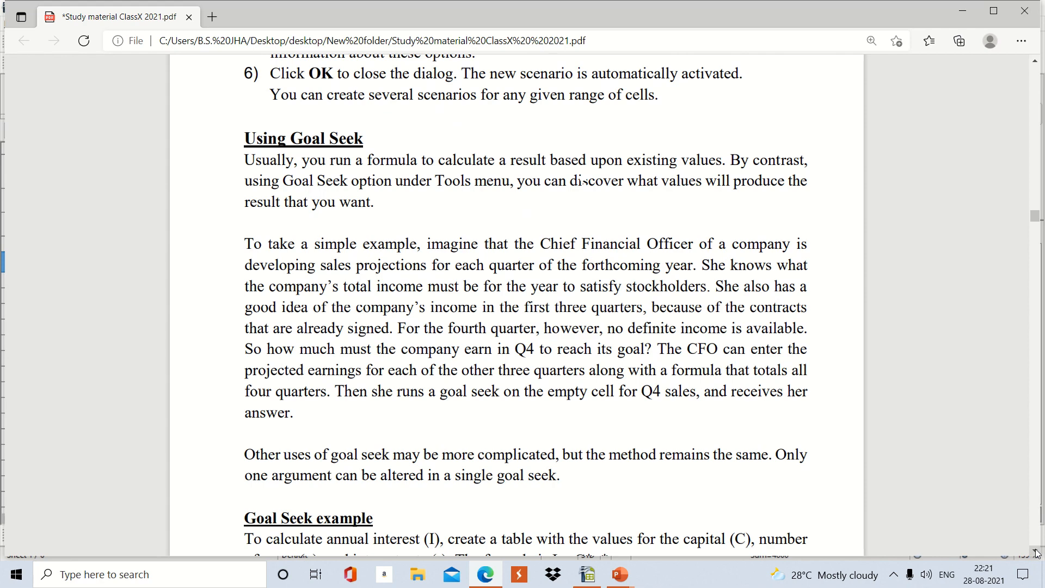
{"action": "left_click", "coordinate": [1038, 551]}
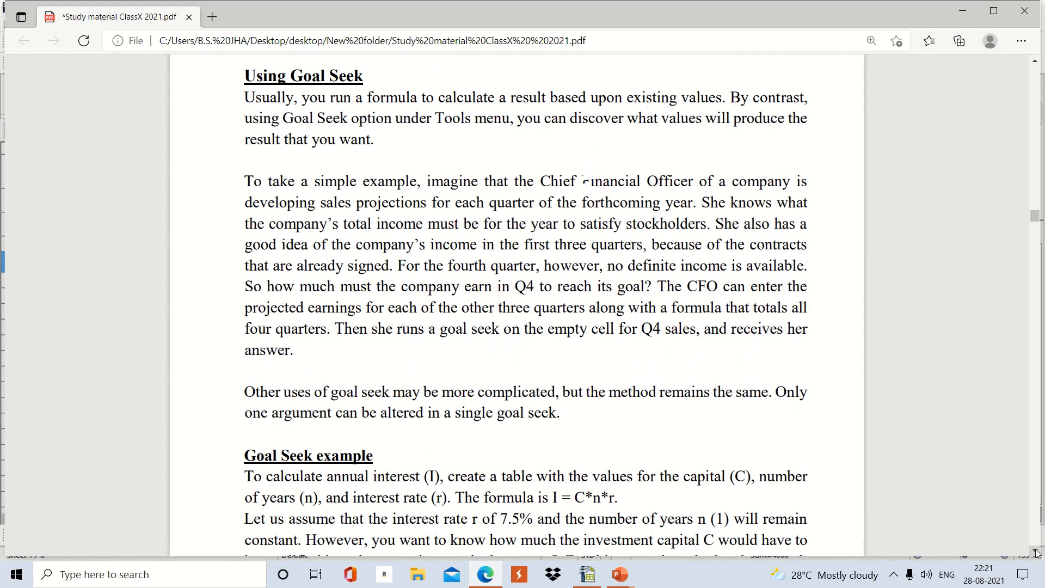
{"action": "mouse_move", "coordinate": [717, 73]}
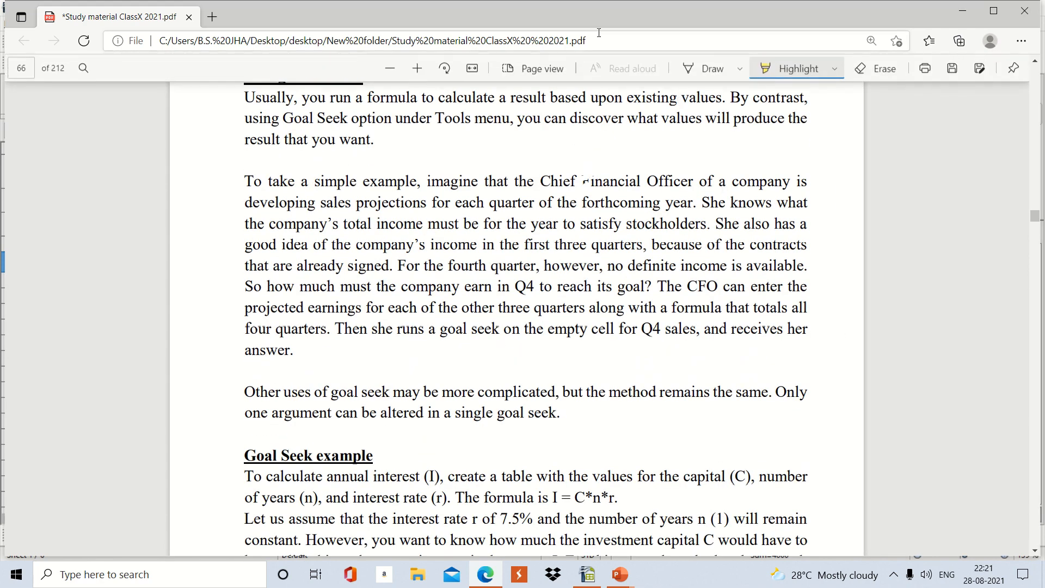
{"action": "left_click", "coordinate": [792, 69]}
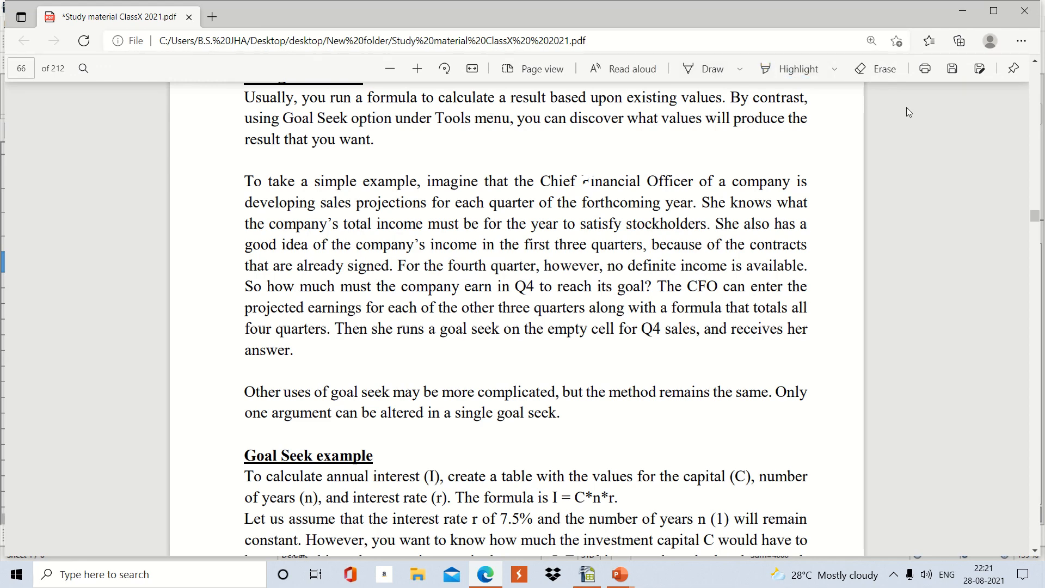
{"action": "left_click", "coordinate": [1036, 64]}
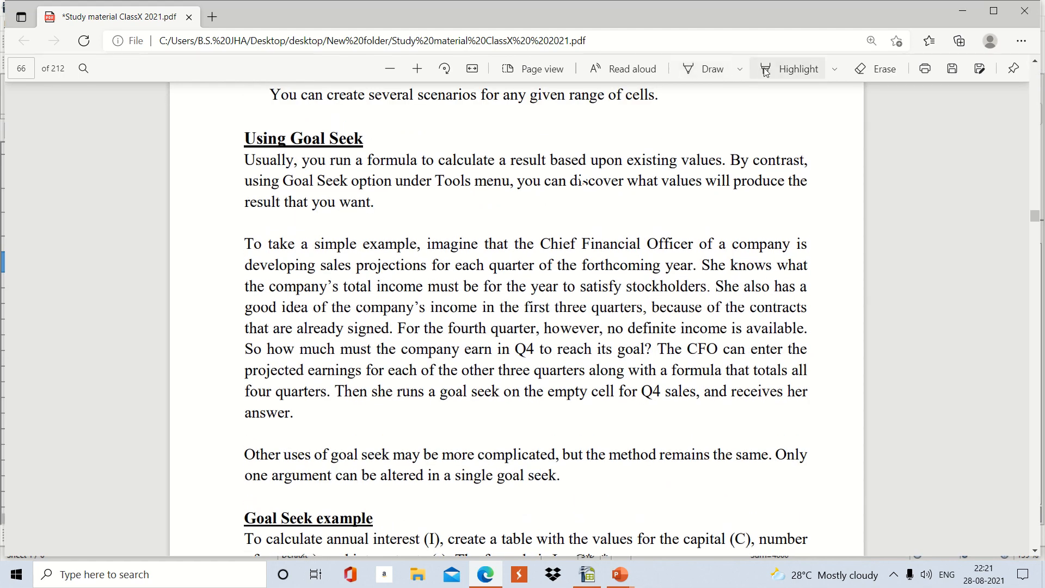
{"action": "left_click", "coordinate": [788, 72]}
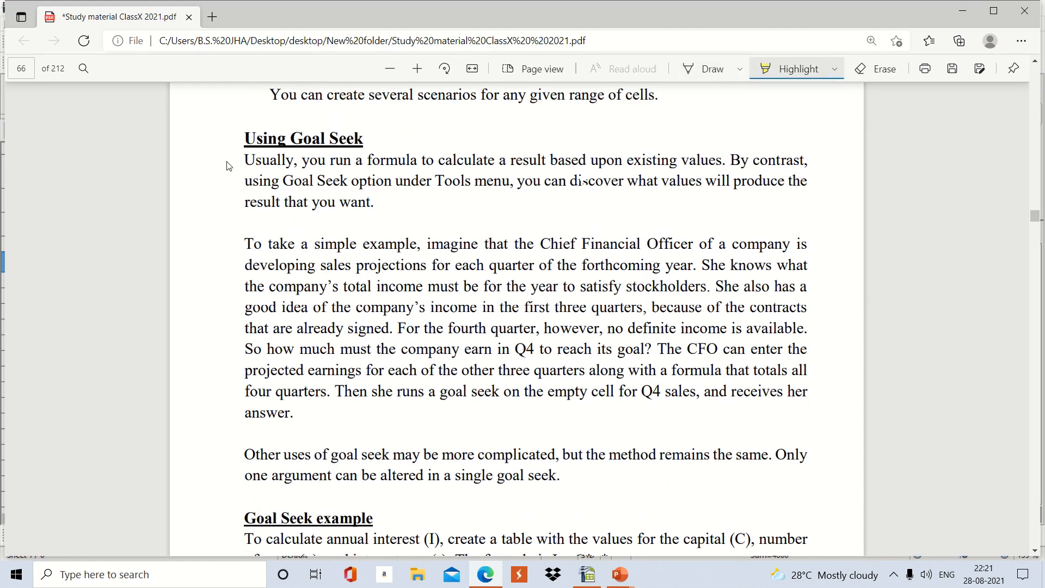
{"action": "left_click_drag", "start_coordinate": [246, 140], "coordinate": [368, 139]}
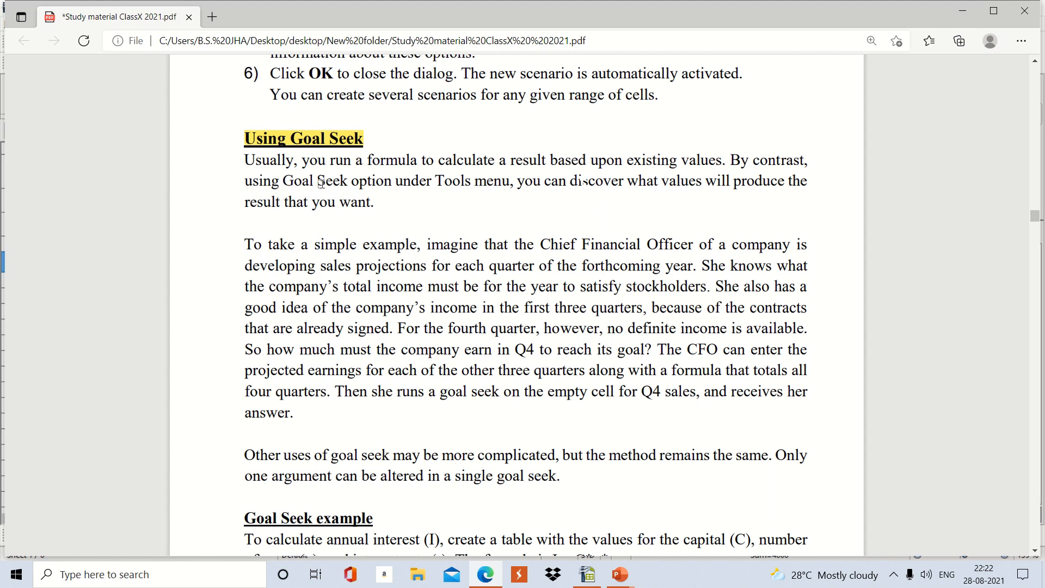
Highlight the text from "Goal Seek option under Tools menu" through "result that you want." in the paragraph below the heading
{"action": "left_click_drag", "start_coordinate": [283, 183], "coordinate": [513, 185]}
{"action": "left_click_drag", "start_coordinate": [650, 173], "coordinate": [718, 181]}
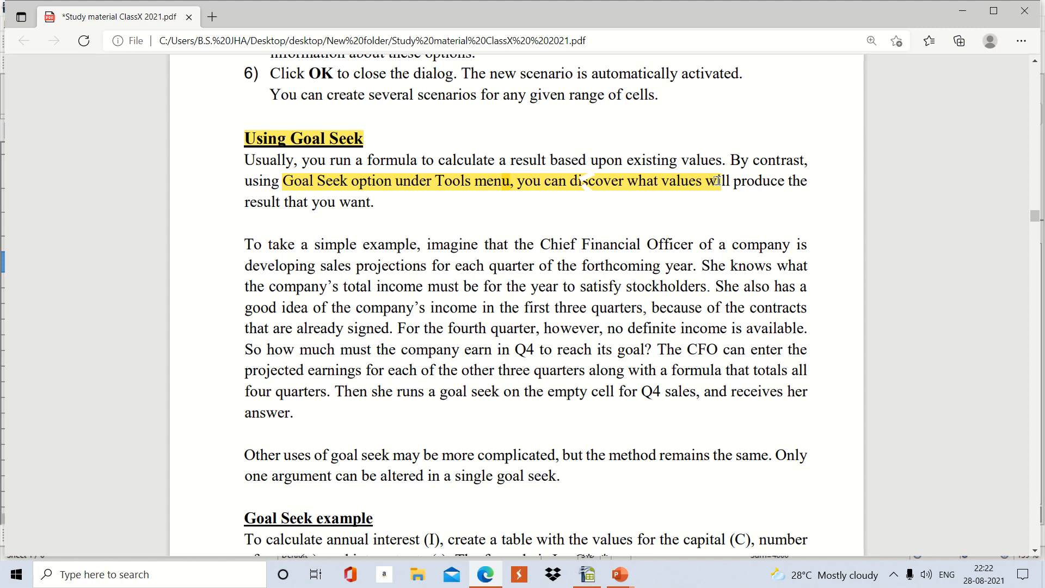
{"action": "left_click_drag", "start_coordinate": [717, 180], "coordinate": [815, 181]}
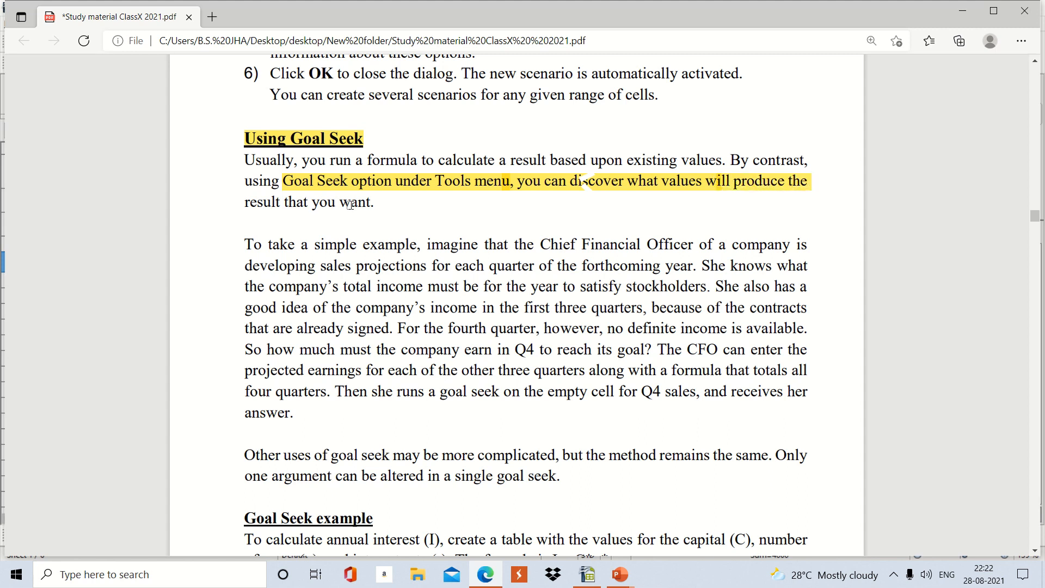
{"action": "left_click_drag", "start_coordinate": [249, 202], "coordinate": [393, 196]}
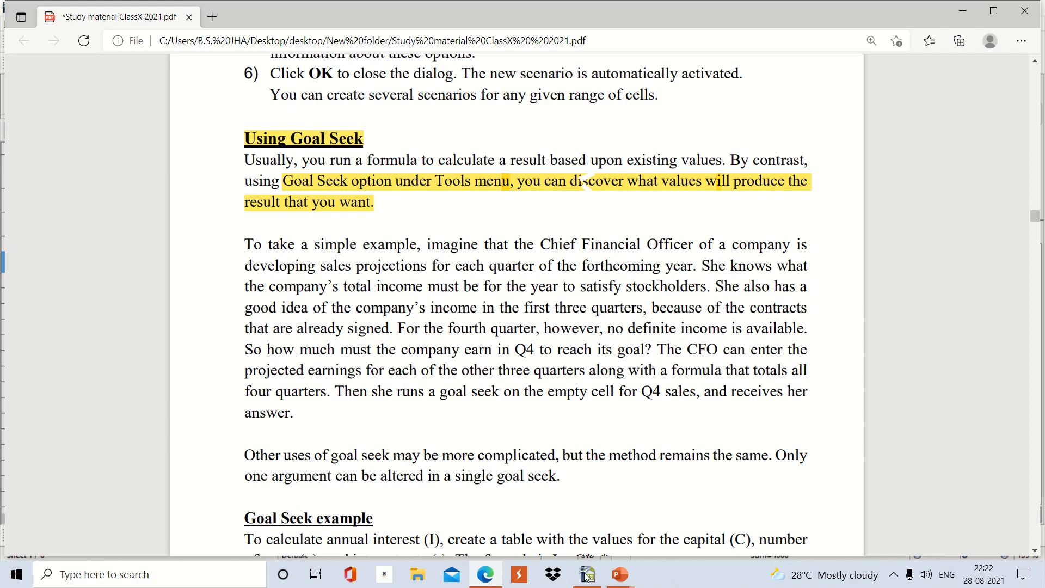
Switch back to OpenOffice Calc and inspect the simple interest formula in cell B5 of the Goal Seek sheet
{"action": "mouse_move", "coordinate": [591, 577]}
{"action": "left_click", "coordinate": [537, 513]}
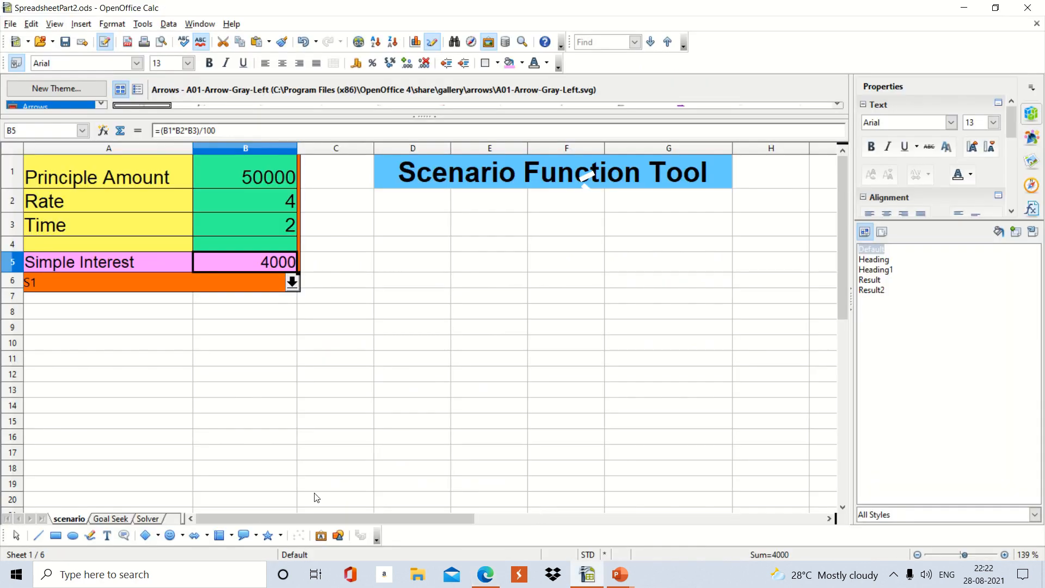
{"action": "left_click", "coordinate": [110, 519]}
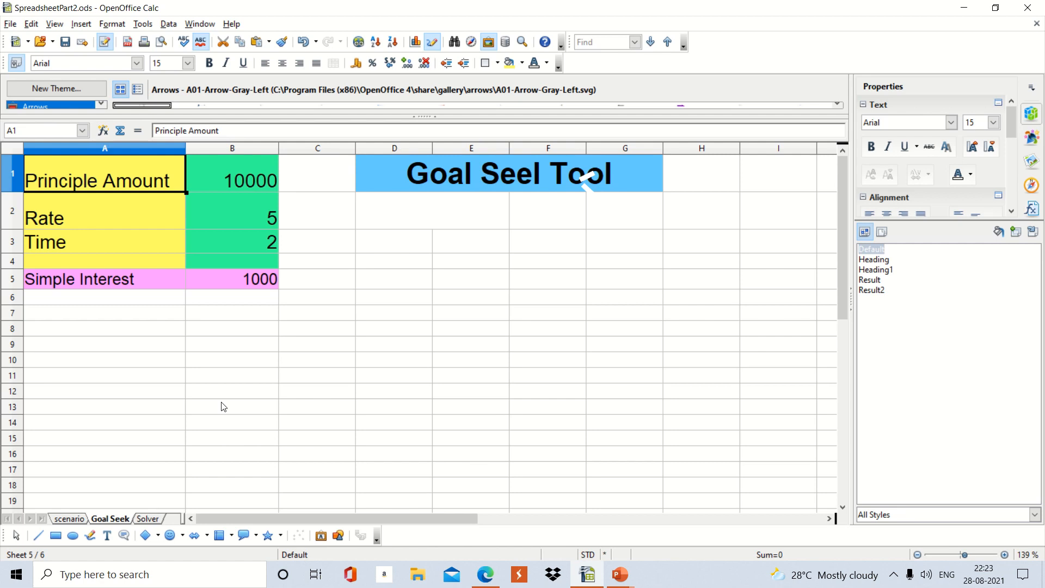
{"action": "left_click", "coordinate": [229, 363]}
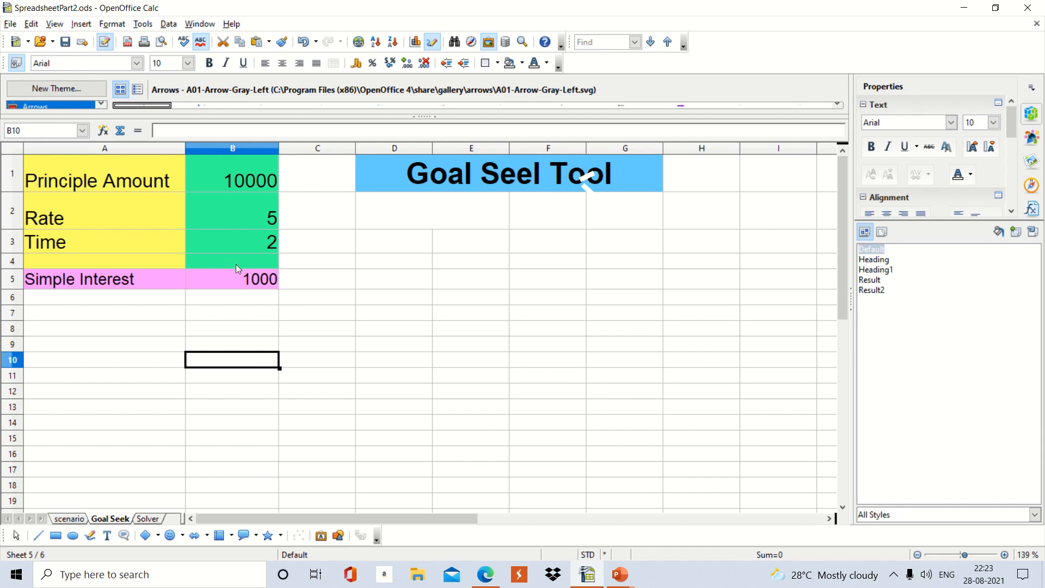
{"action": "left_click", "coordinate": [228, 279]}
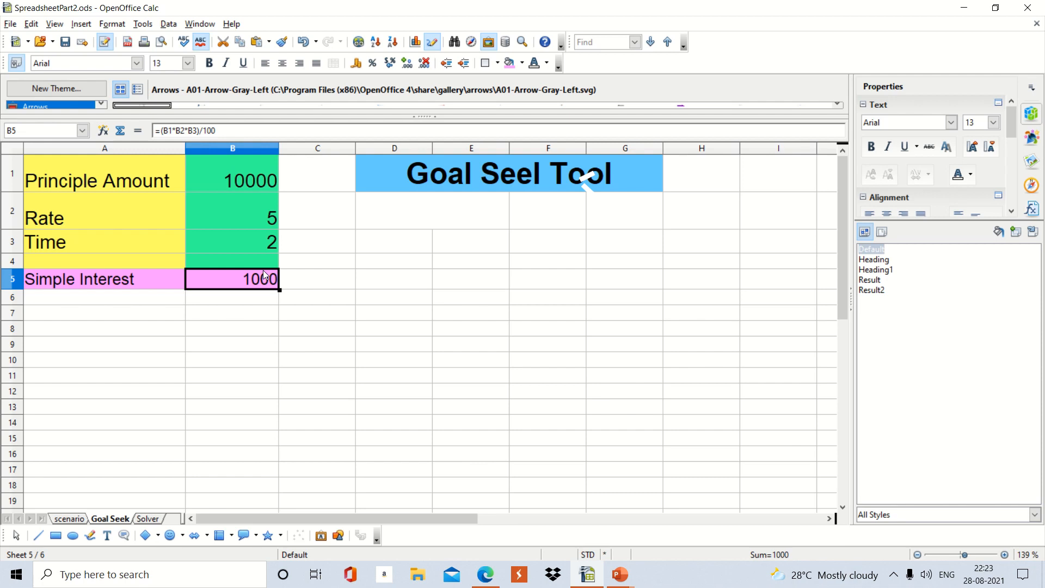
Set the principle amount in cell B1 to 45000 and check the simple interest in cell B5
{"action": "left_click", "coordinate": [211, 177]}
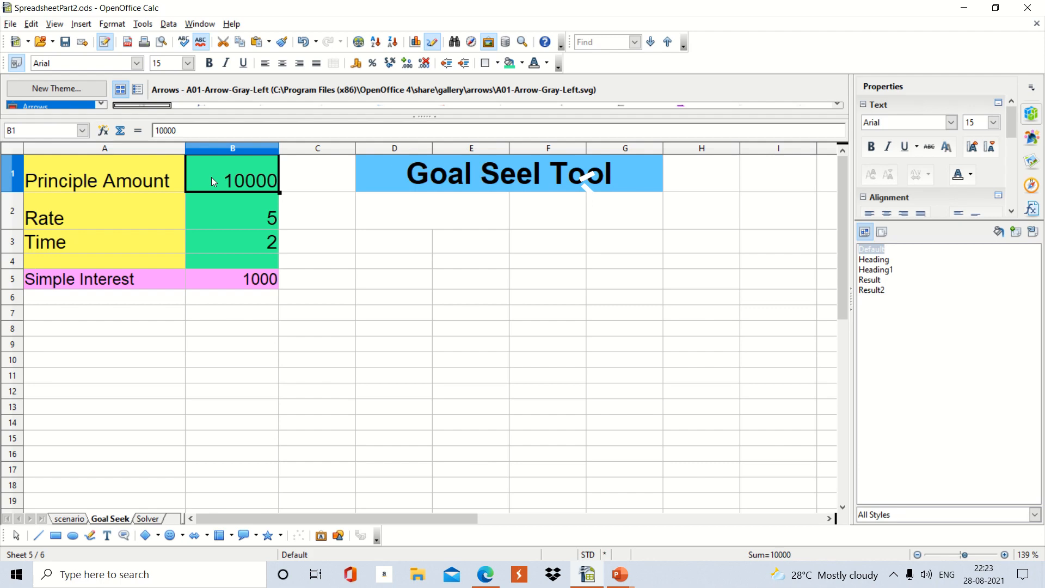
{"action": "type", "text": "45000"}
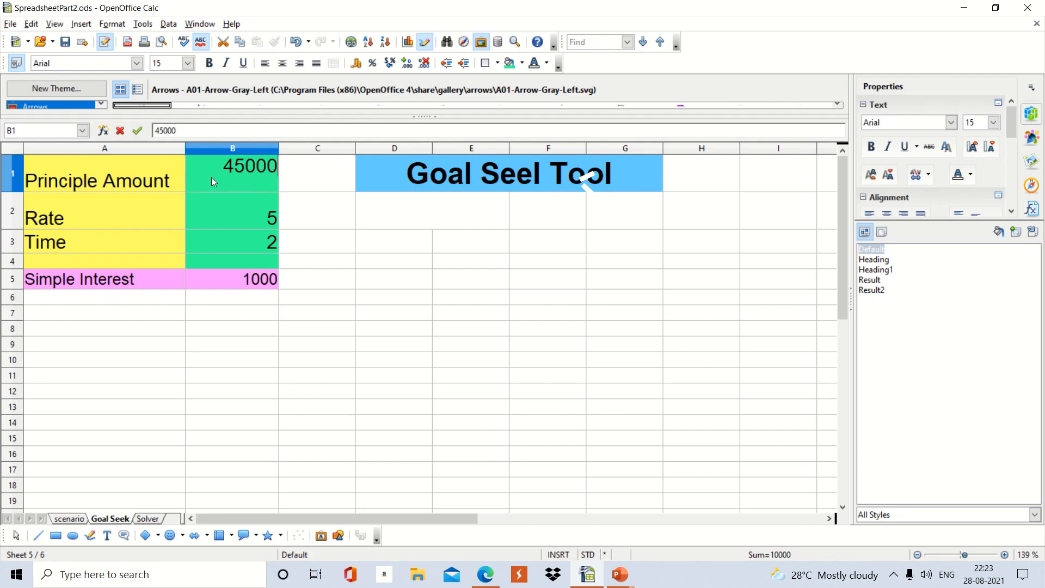
{"action": "key", "text": "Return"}
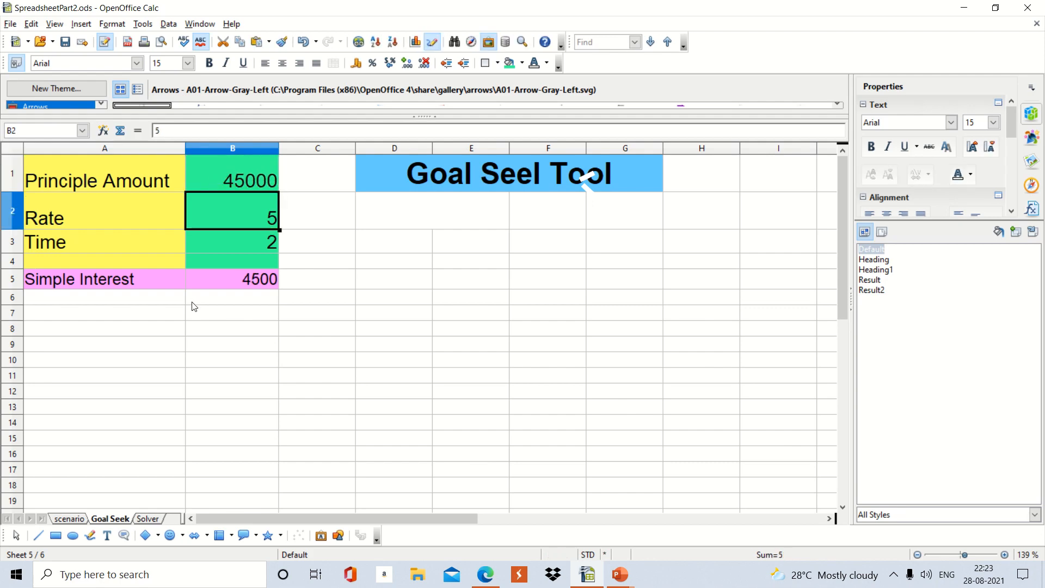
{"action": "left_click", "coordinate": [233, 280]}
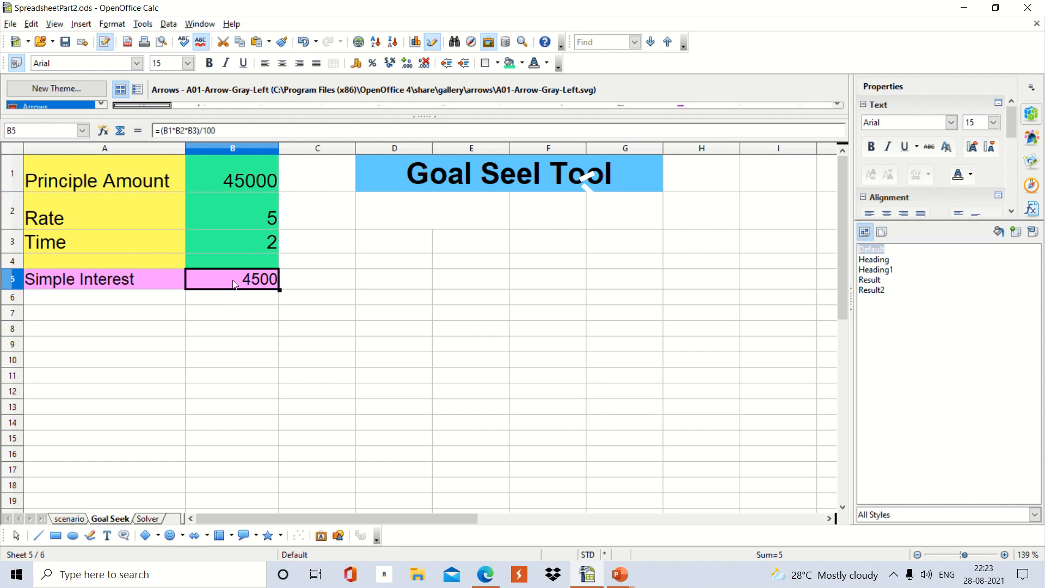
Set the time in cell B3 to 4 and the rate in cell B2 to 3, and select the simple interest cell B5
{"action": "left_click", "coordinate": [227, 242]}
{"action": "type", "text": "4"}
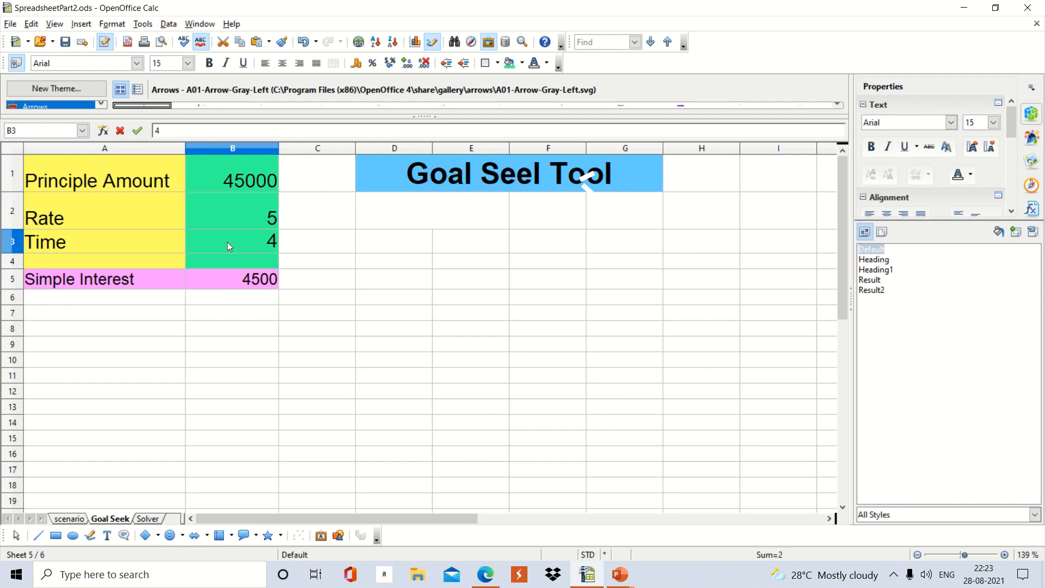
{"action": "key", "text": "Return"}
{"action": "left_click", "coordinate": [250, 215]}
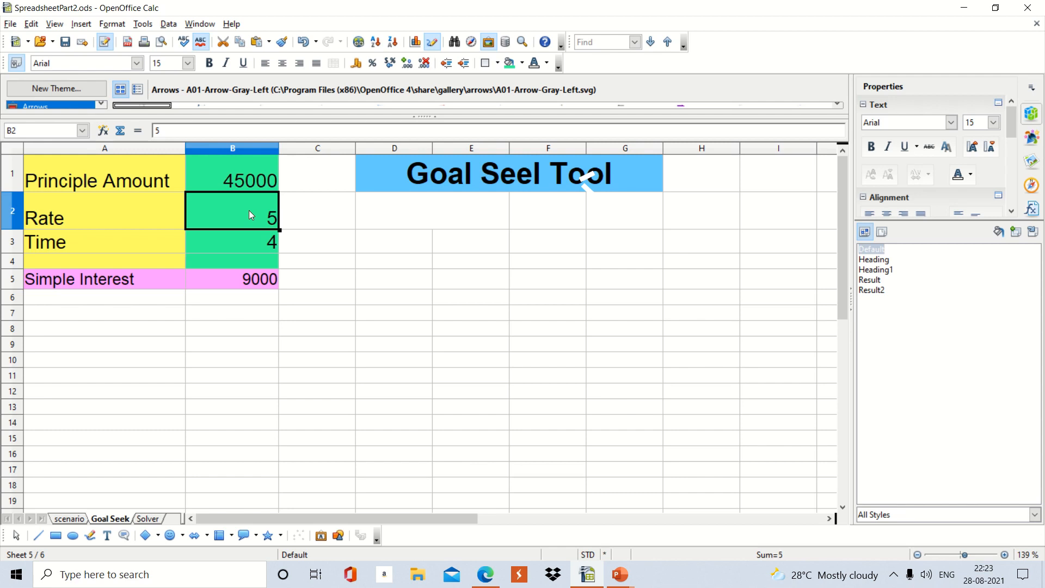
{"action": "type", "text": "3"}
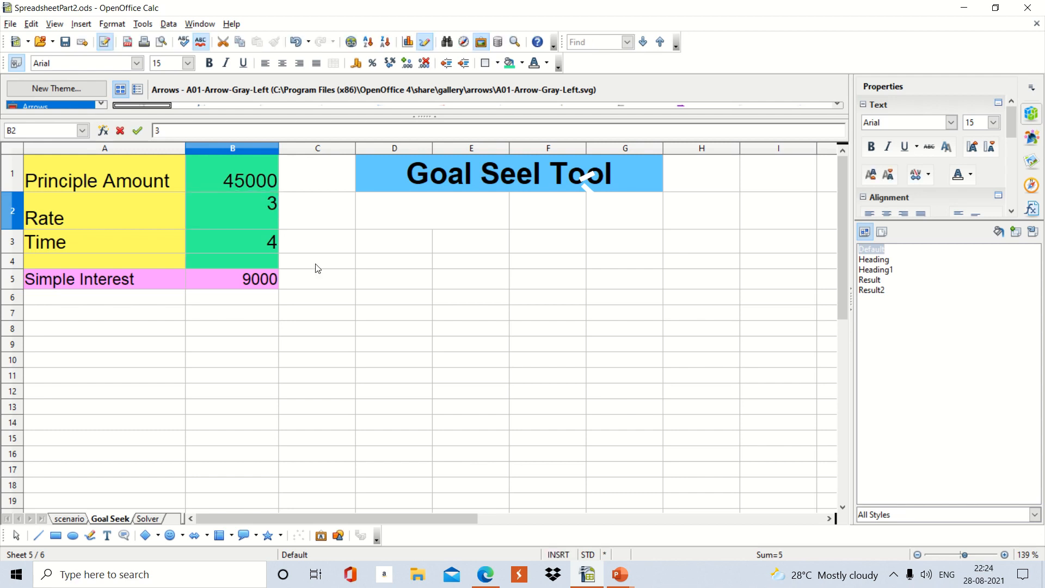
{"action": "left_click", "coordinate": [317, 267]}
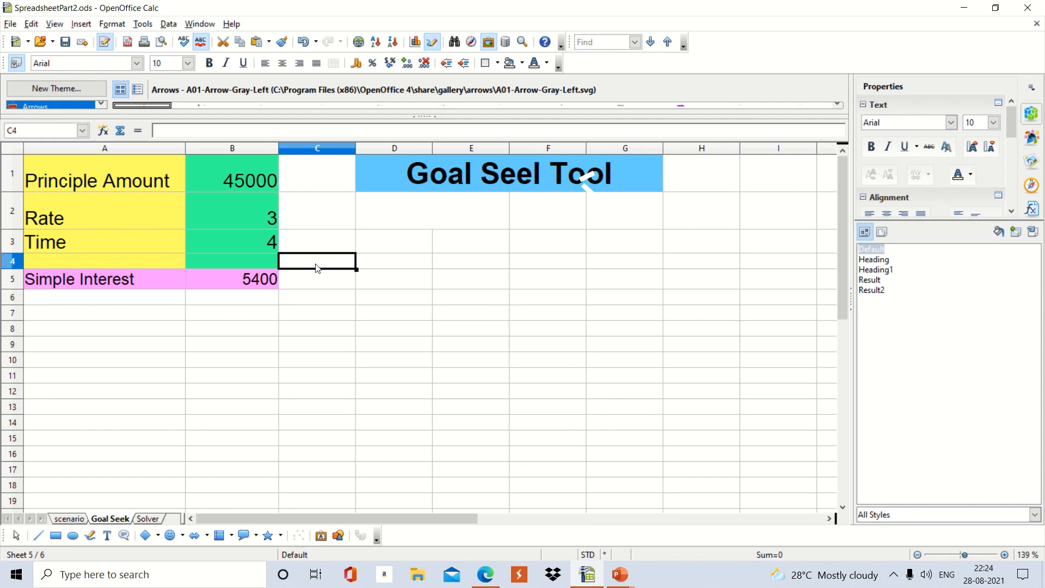
{"action": "left_click", "coordinate": [230, 286]}
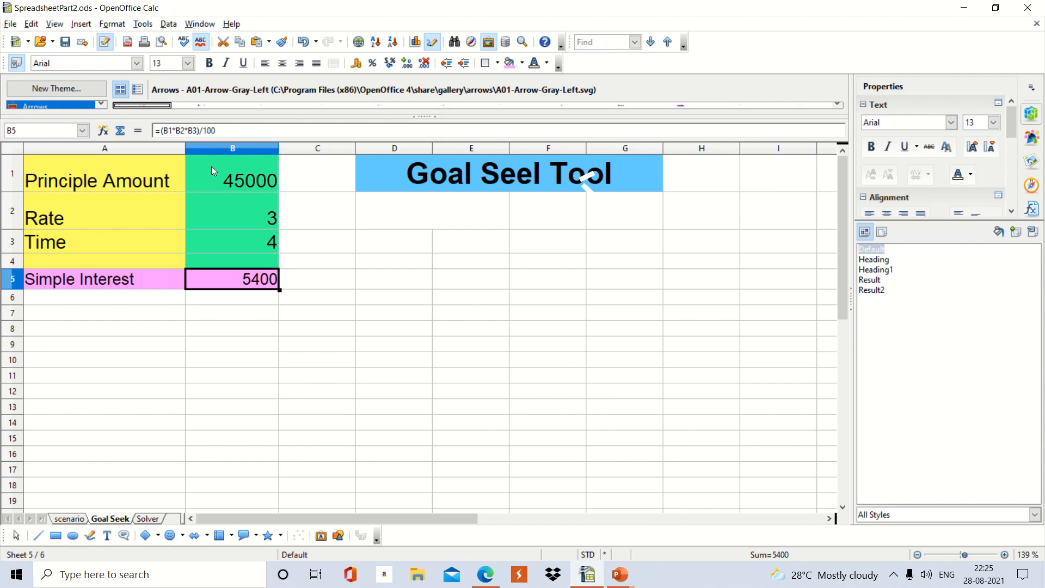
Select the simple interest table A1:B5 and open Goal Seek with B5 as the formula cell, moving its dialog closer to the table
{"action": "left_click", "coordinate": [144, 180]}
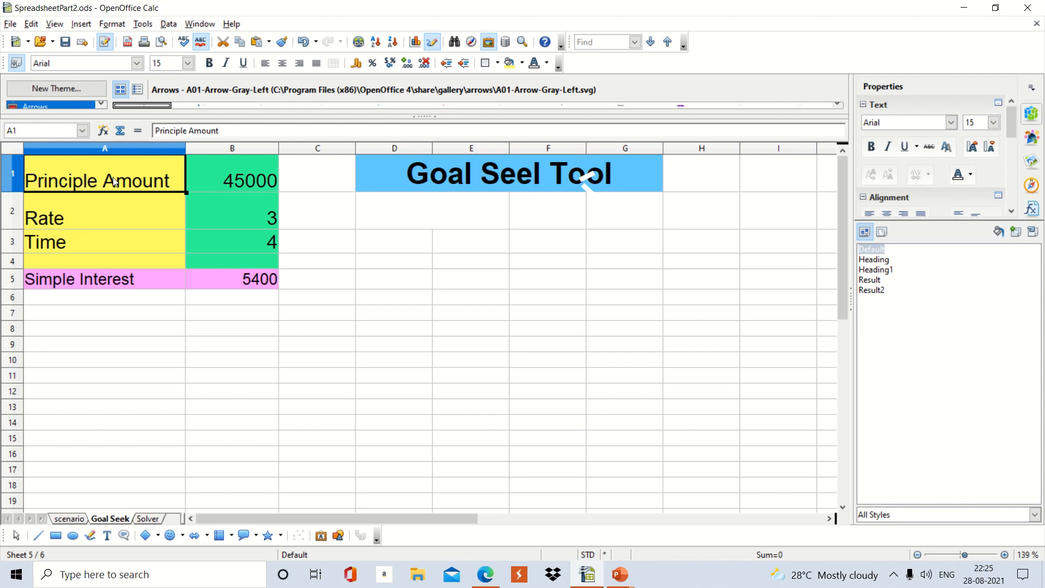
{"action": "key", "text": "shift+Right"}
{"action": "key", "text": "shift+Down"}
{"action": "key", "text": "shift+Down"}
{"action": "key", "text": "shift+Down"}
{"action": "key", "text": "shift+Down"}
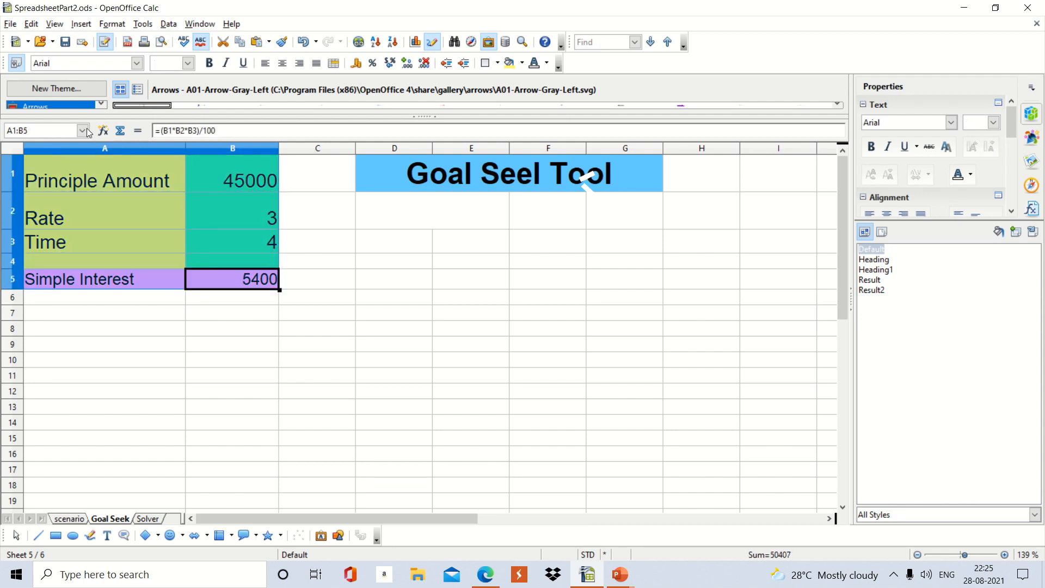
{"action": "left_click", "coordinate": [142, 24]}
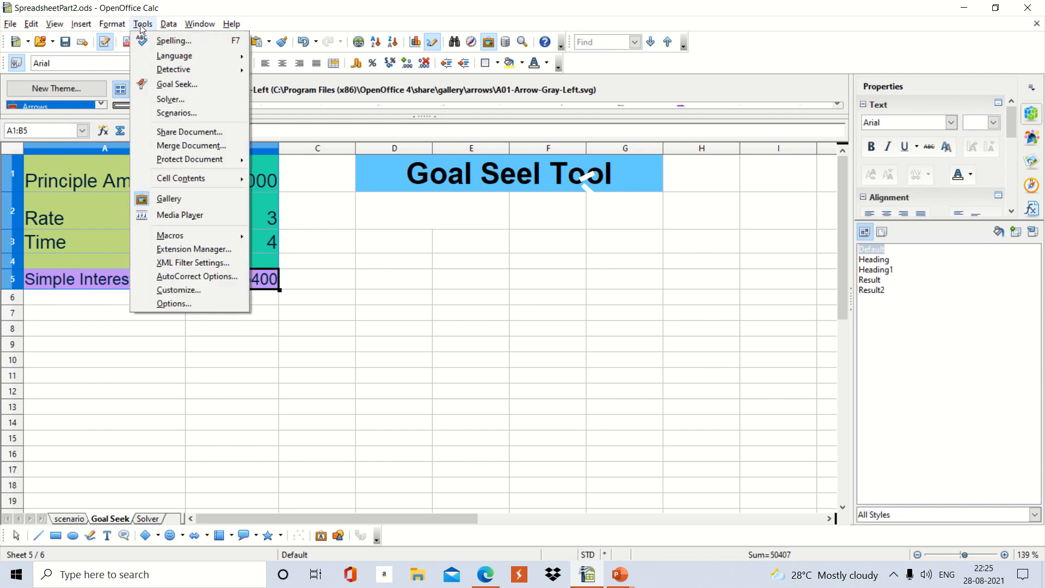
{"action": "left_click", "coordinate": [169, 85]}
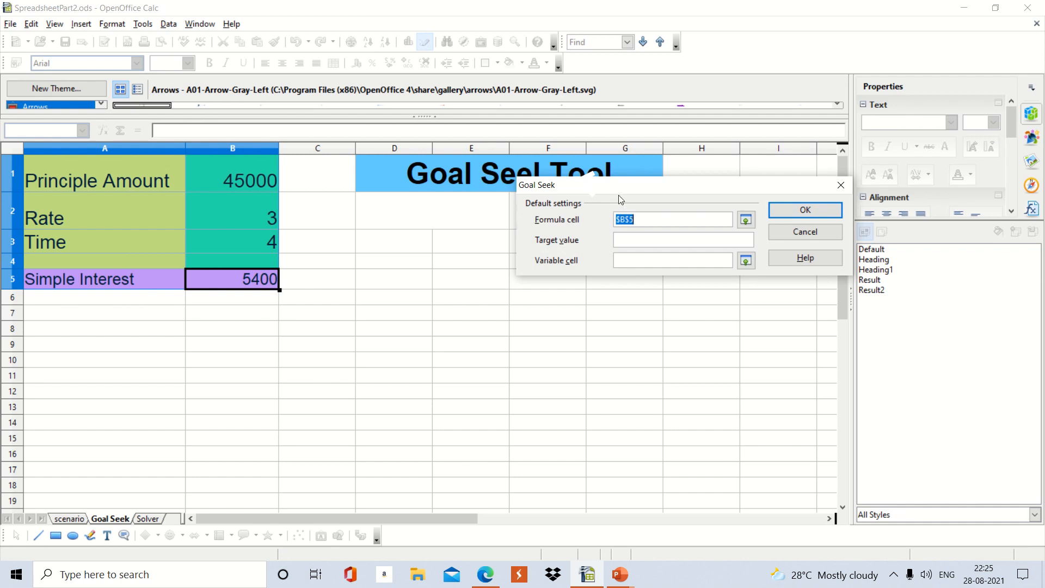
{"action": "left_click_drag", "start_coordinate": [630, 192], "coordinate": [476, 214]}
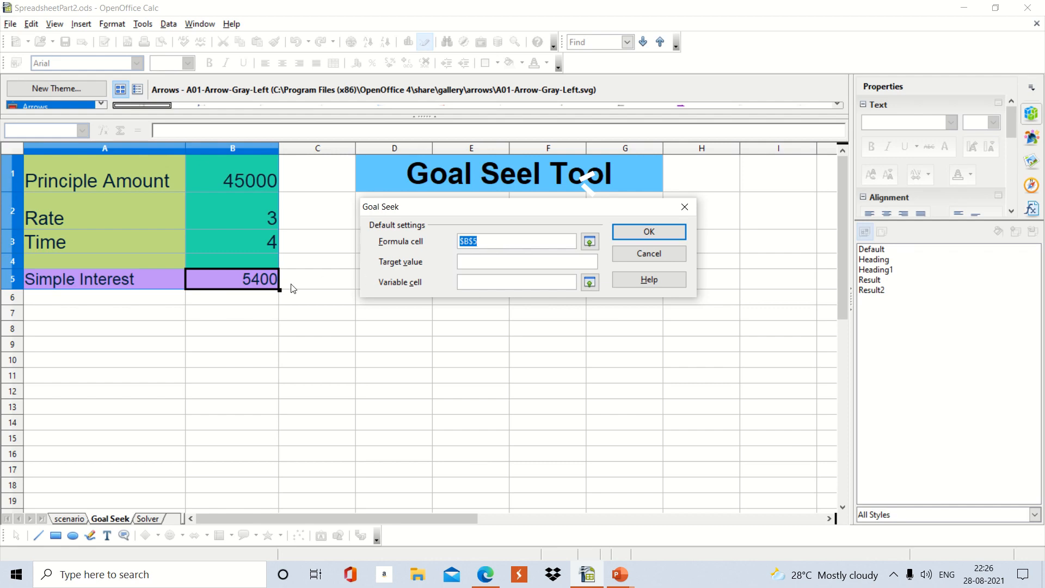
Set the Goal Seek target value to 5000 and choose the principle amount cell B1 as the variable cell
{"action": "left_click", "coordinate": [497, 261]}
{"action": "type", "text": "5000"}
{"action": "left_click", "coordinate": [589, 288]}
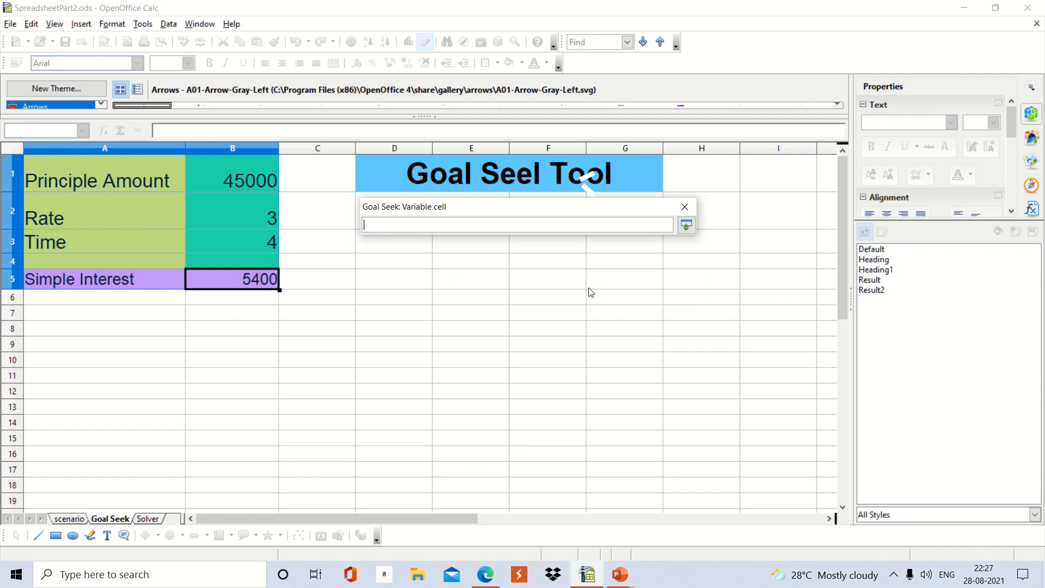
{"action": "left_click", "coordinate": [247, 182]}
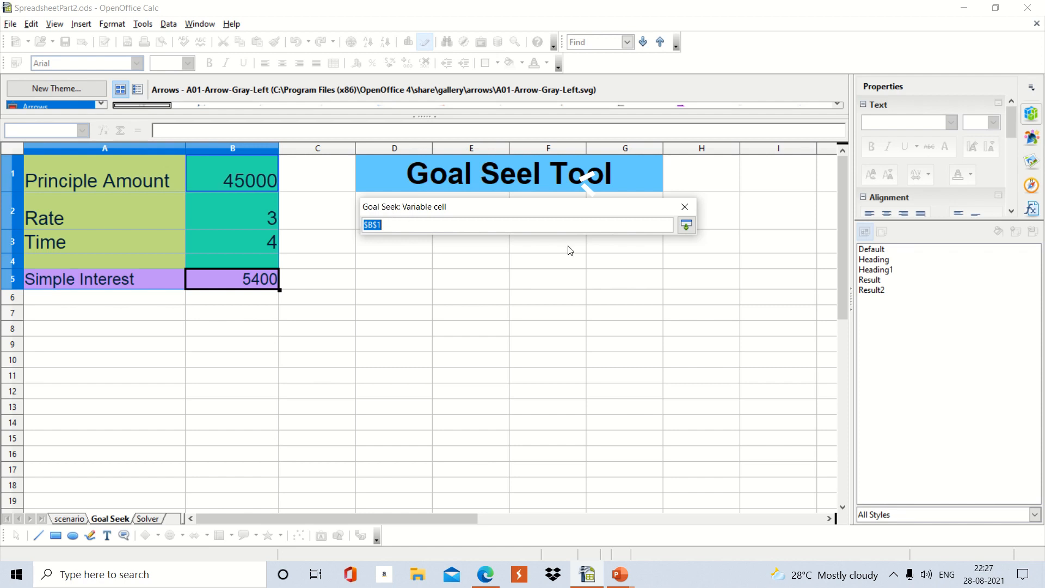
{"action": "left_click", "coordinate": [692, 227]}
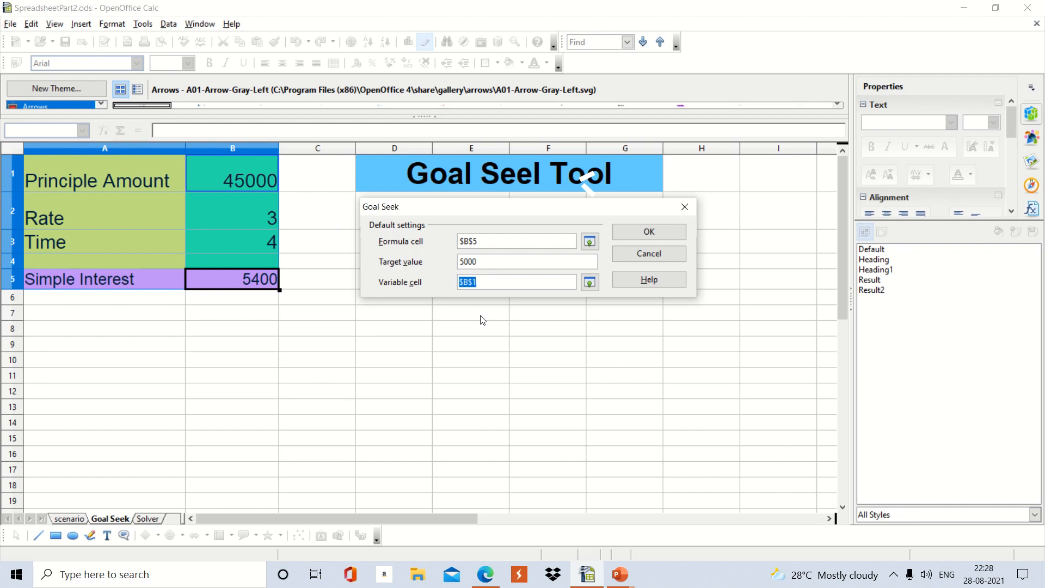
Run the goal seek, insert its result into the principle amount cell, and deselect the table
{"action": "left_click", "coordinate": [629, 234]}
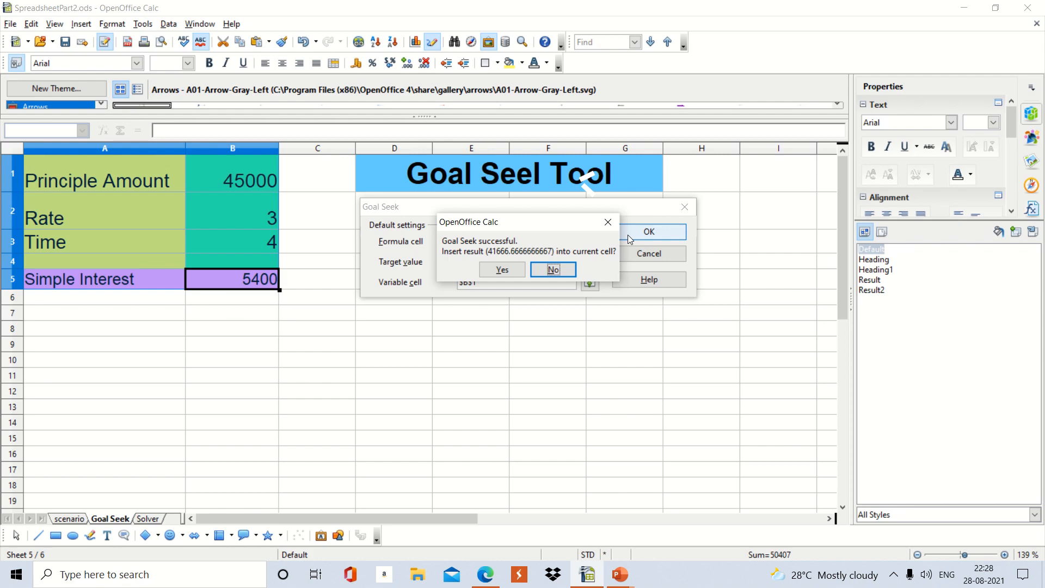
{"action": "left_click", "coordinate": [501, 270]}
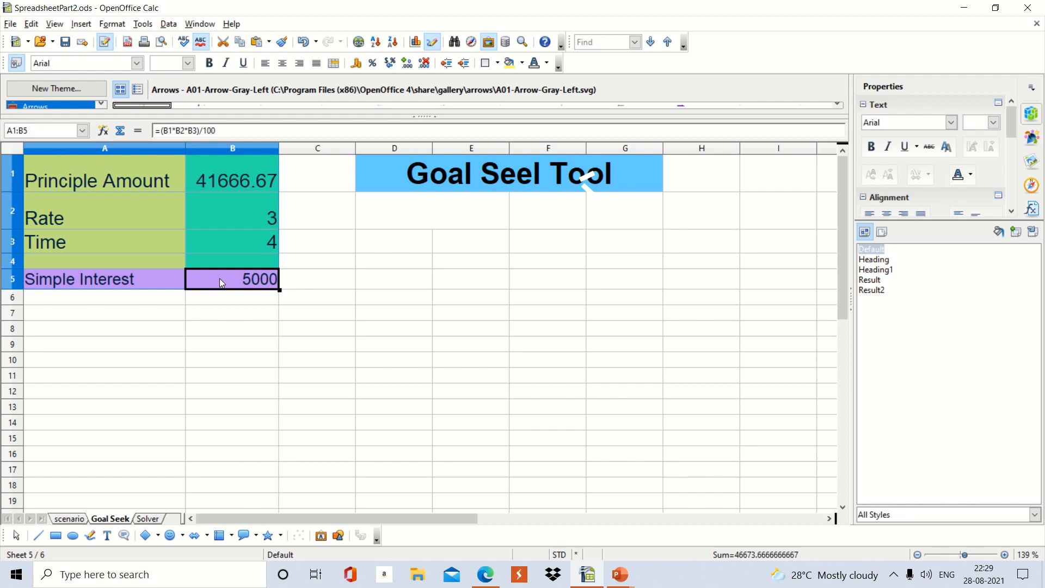
{"action": "left_click", "coordinate": [357, 283]}
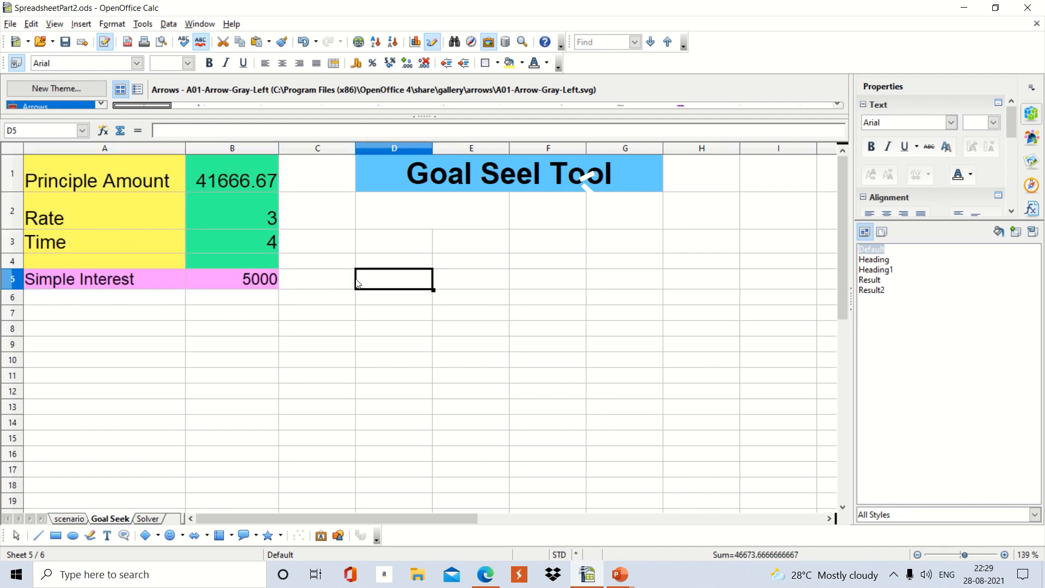
{"action": "left_click", "coordinate": [94, 176]}
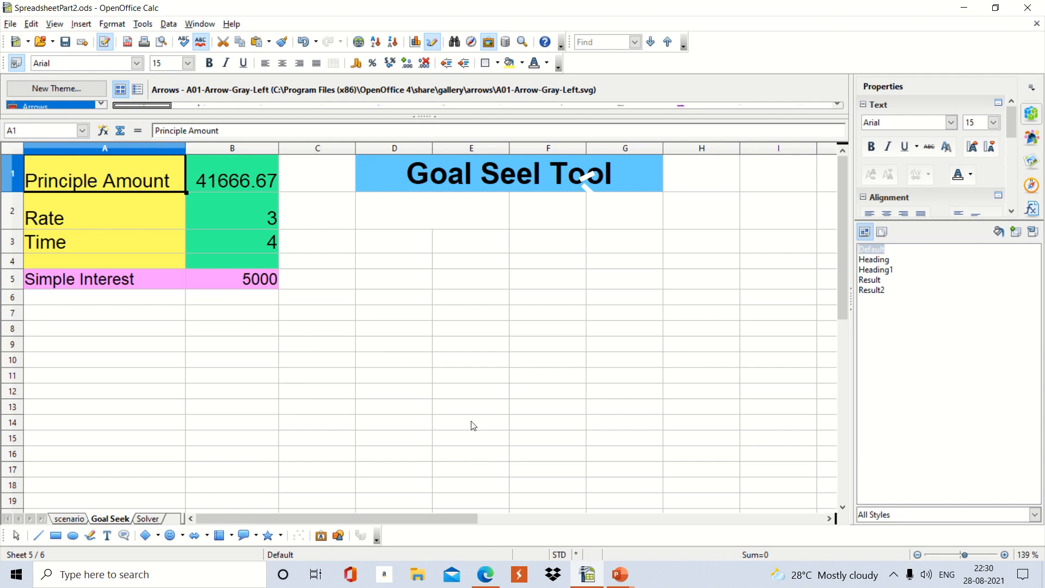
Switch to the study material PDF in Edge and highlight the first sentence under "Using the Solver", from "Solver option" through "form of Goal Seek."
{"action": "mouse_move", "coordinate": [487, 576]}
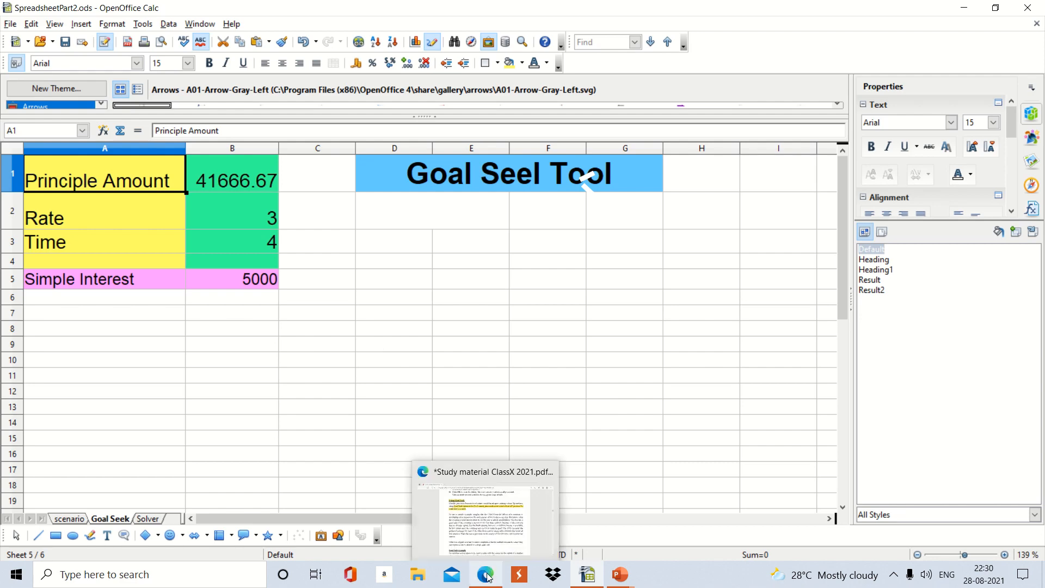
{"action": "left_click", "coordinate": [480, 521]}
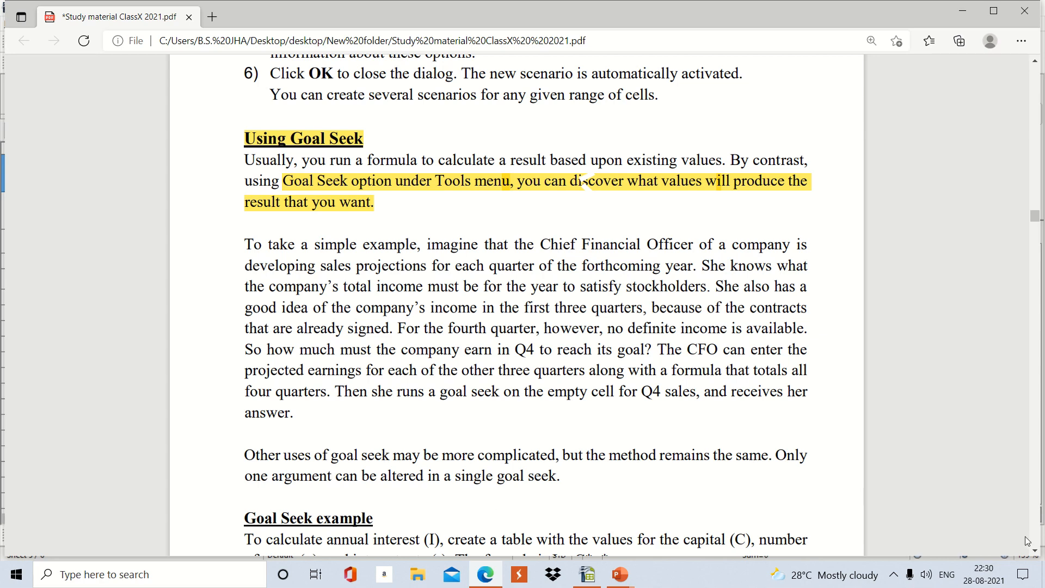
{"action": "left_click", "coordinate": [1036, 551]}
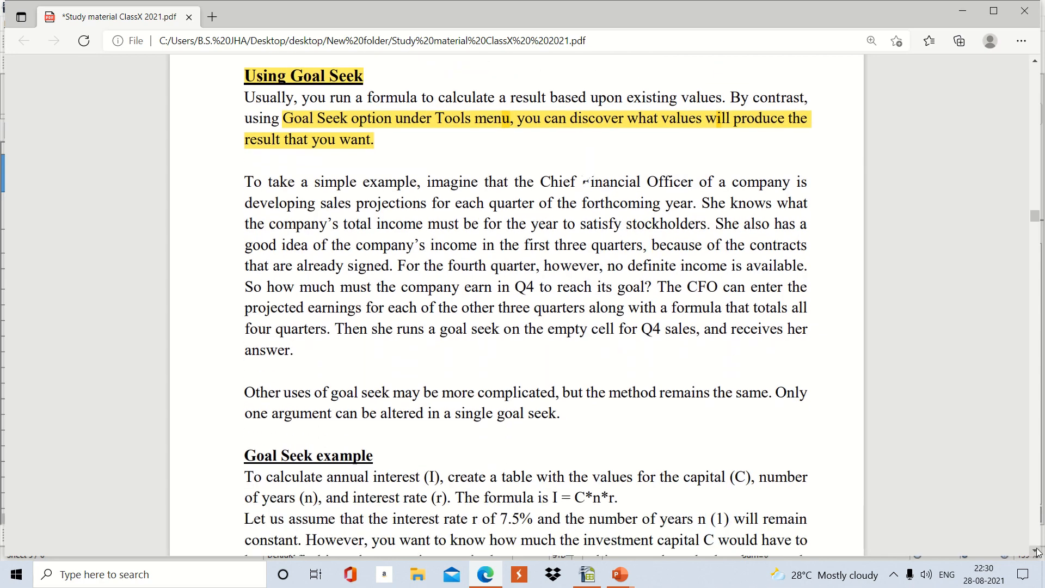
{"action": "left_click", "coordinate": [1036, 551]}
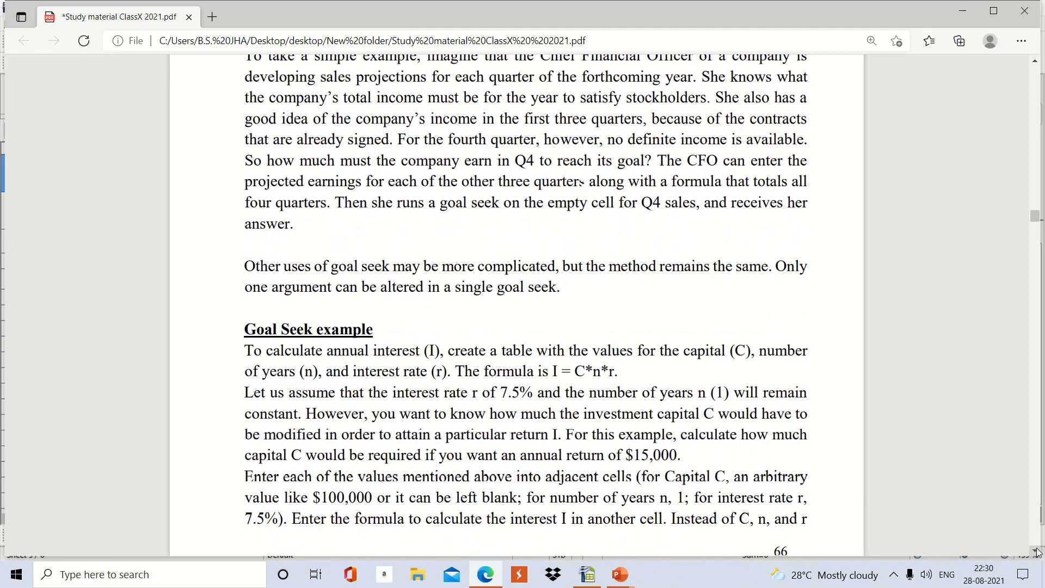
{"action": "left_click", "coordinate": [1036, 551]}
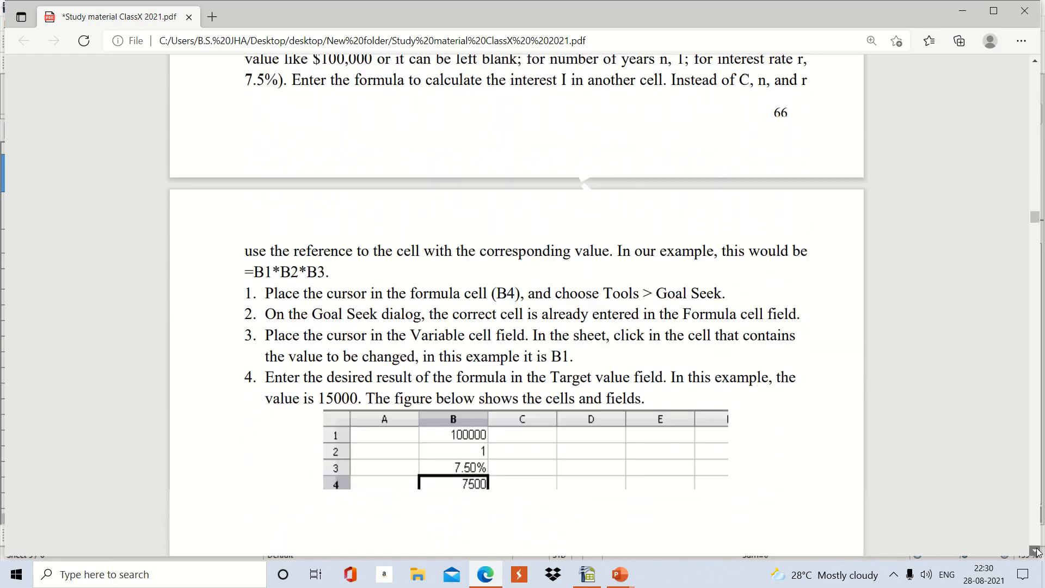
{"action": "left_click", "coordinate": [1036, 551]}
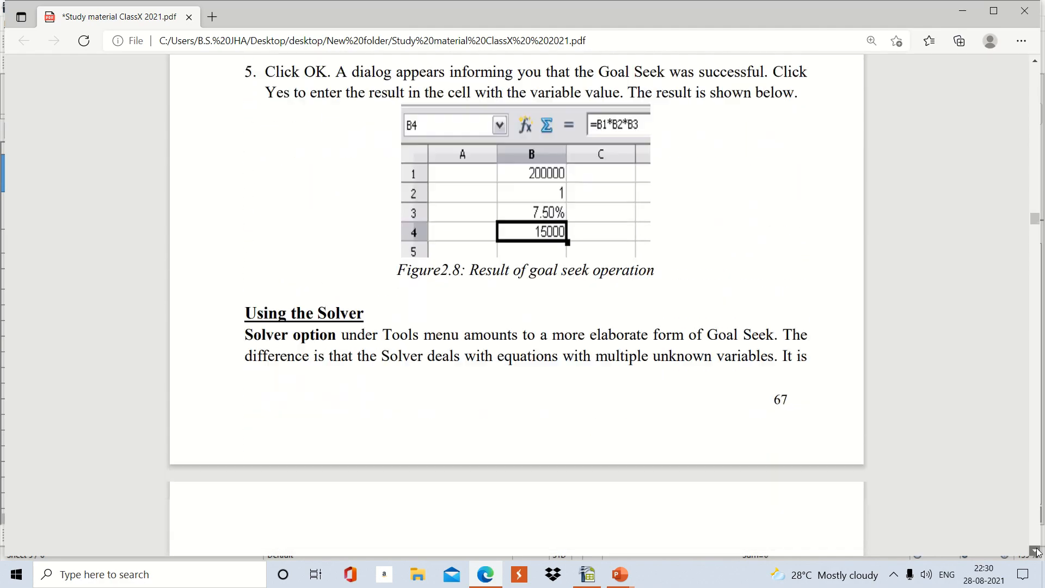
{"action": "left_click", "coordinate": [1036, 551]}
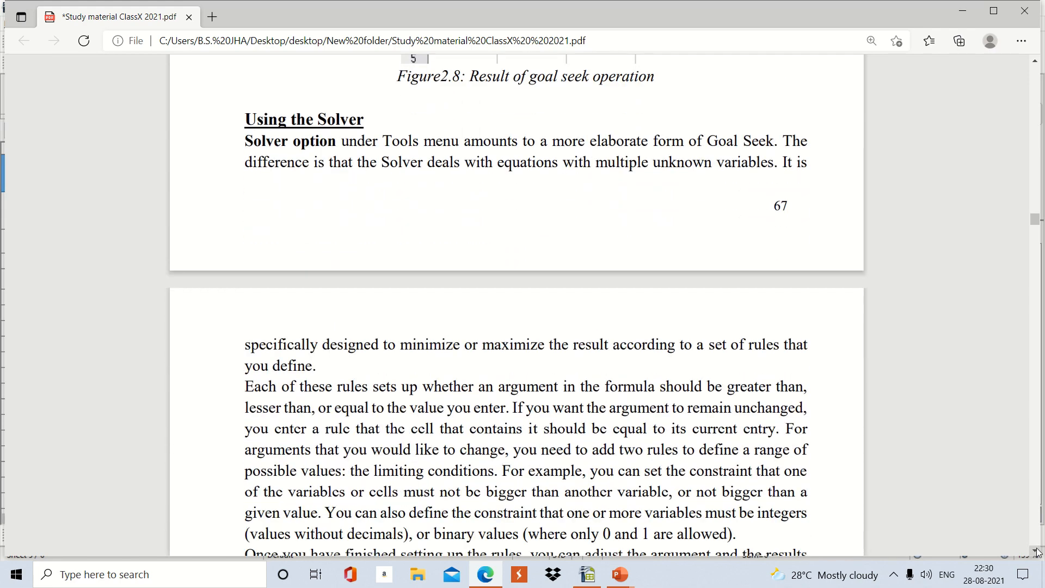
{"action": "mouse_move", "coordinate": [613, 76]}
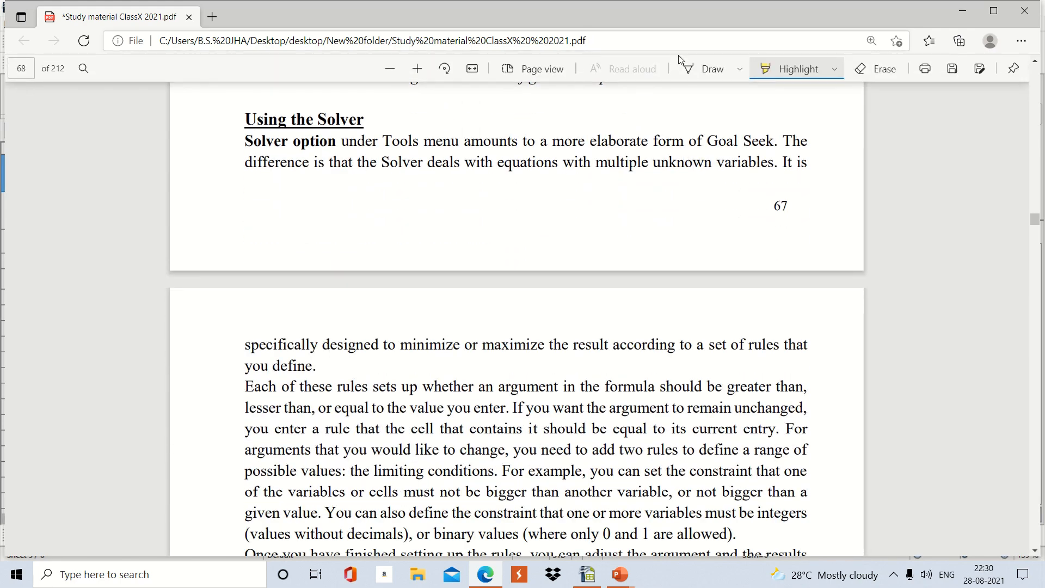
{"action": "left_click", "coordinate": [765, 68]}
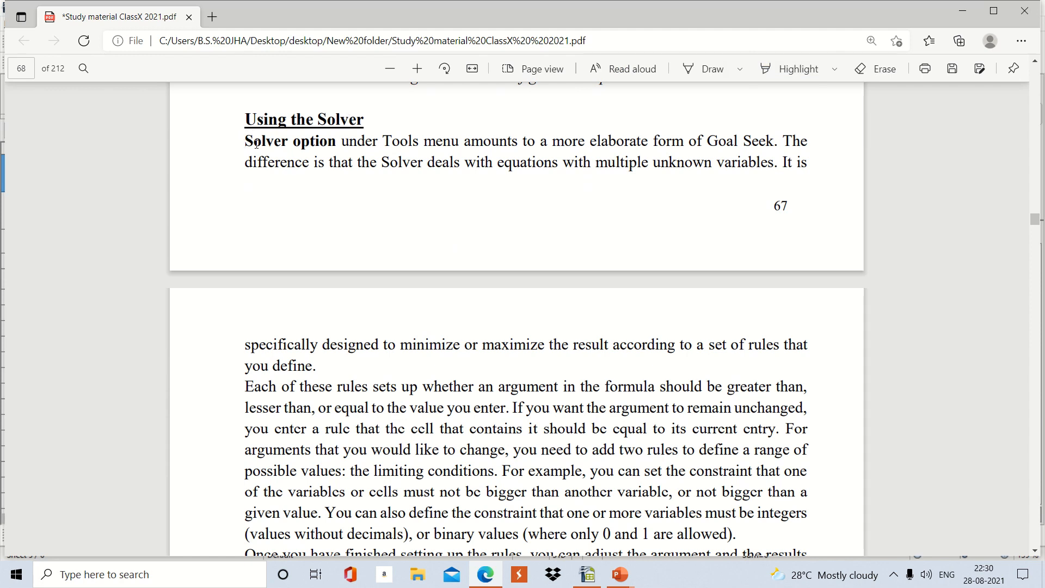
{"action": "left_click", "coordinate": [793, 78]}
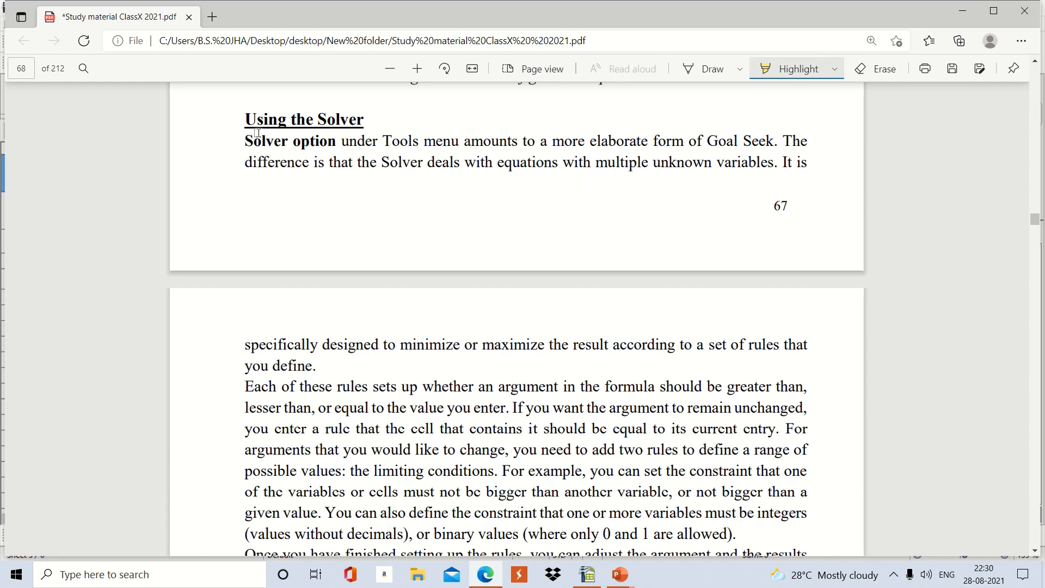
{"action": "left_click_drag", "start_coordinate": [241, 142], "coordinate": [523, 139]}
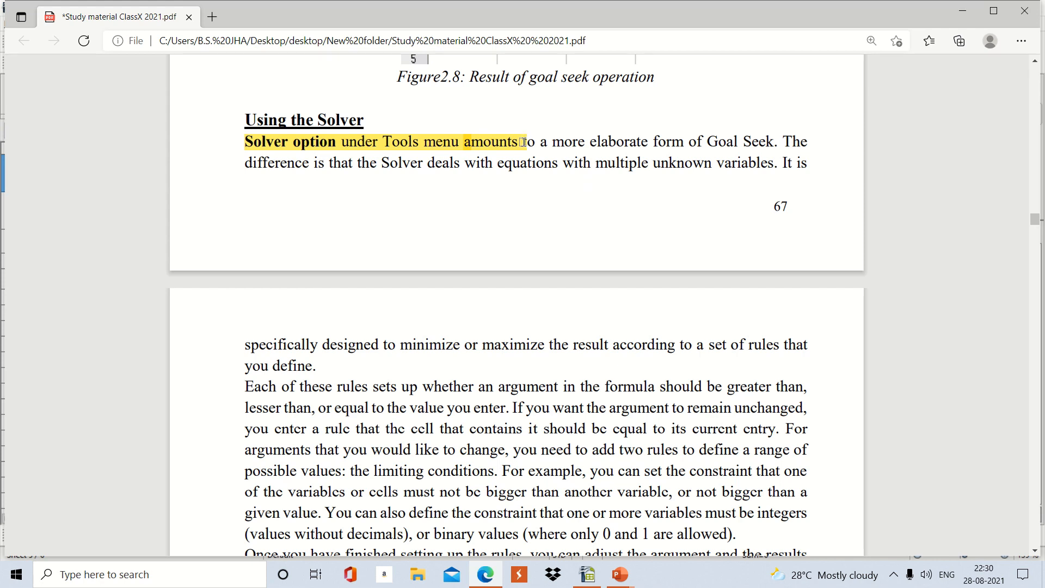
{"action": "left_click_drag", "start_coordinate": [524, 142], "coordinate": [779, 139]}
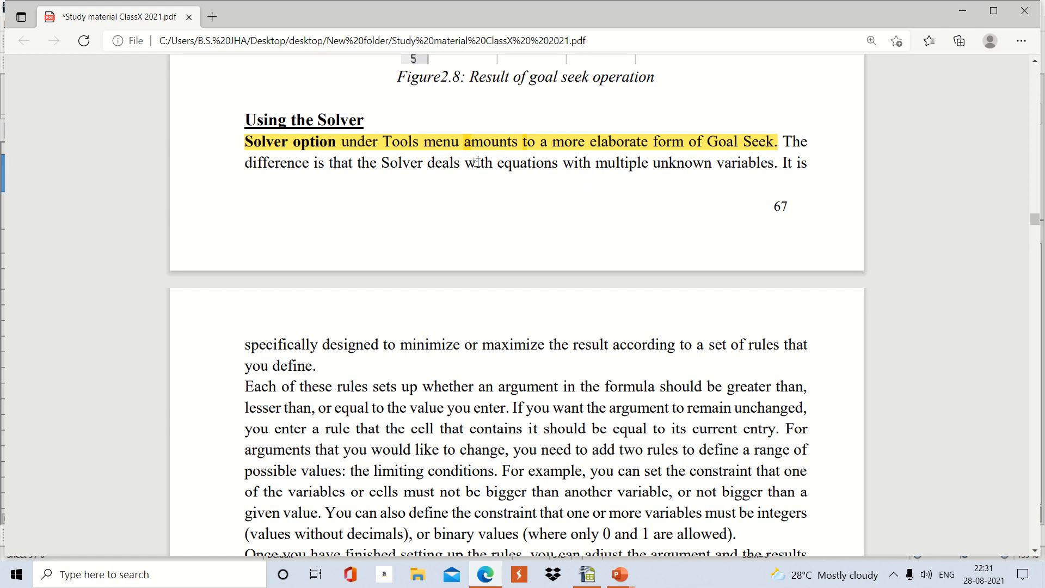
Highlight the following Solver text about multiple unknown variables, continuing onto the next page through "a set of rules that you define"
{"action": "left_click_drag", "start_coordinate": [260, 171], "coordinate": [810, 163]}
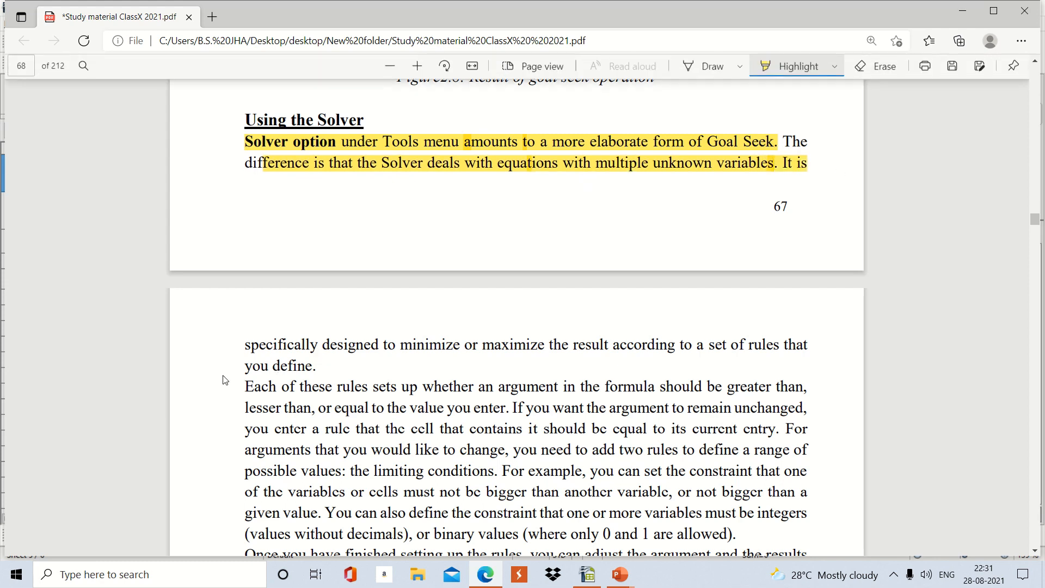
{"action": "left_click_drag", "start_coordinate": [248, 346], "coordinate": [807, 346]}
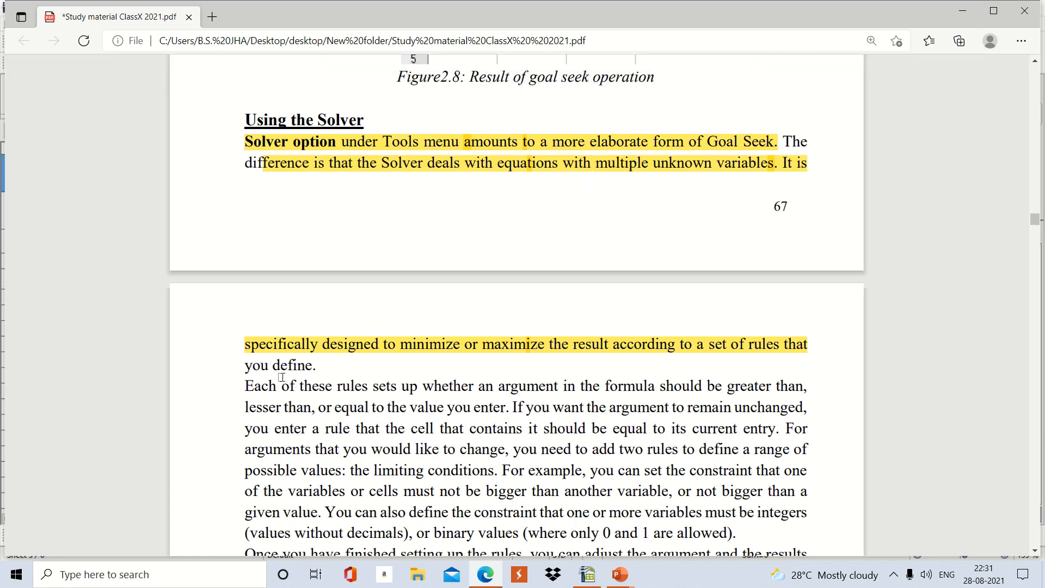
{"action": "left_click_drag", "start_coordinate": [250, 368], "coordinate": [317, 361]}
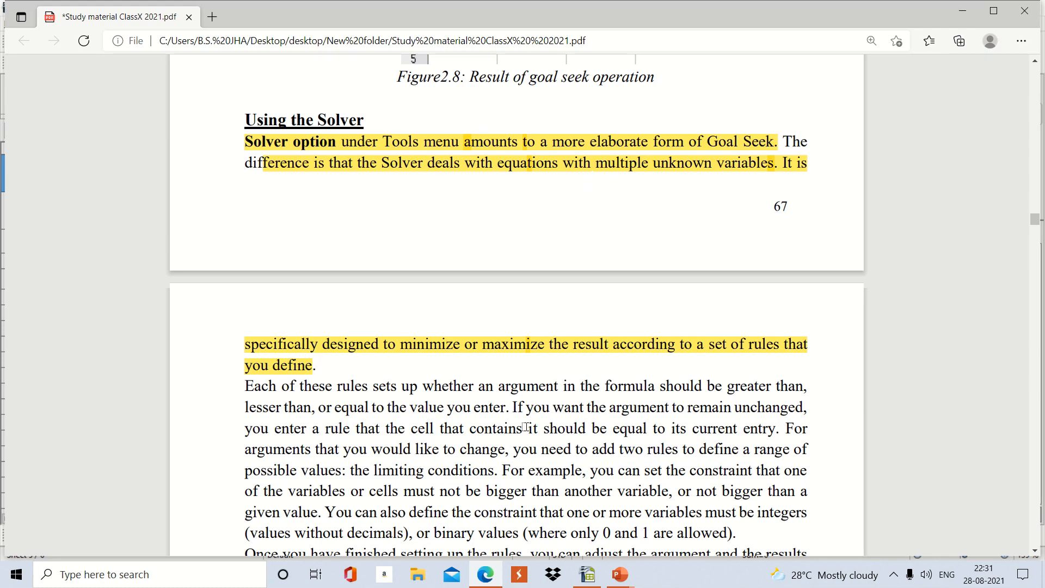
Switch back to OpenOffice Calc and open the Solver sheet
{"action": "left_click", "coordinate": [569, 534]}
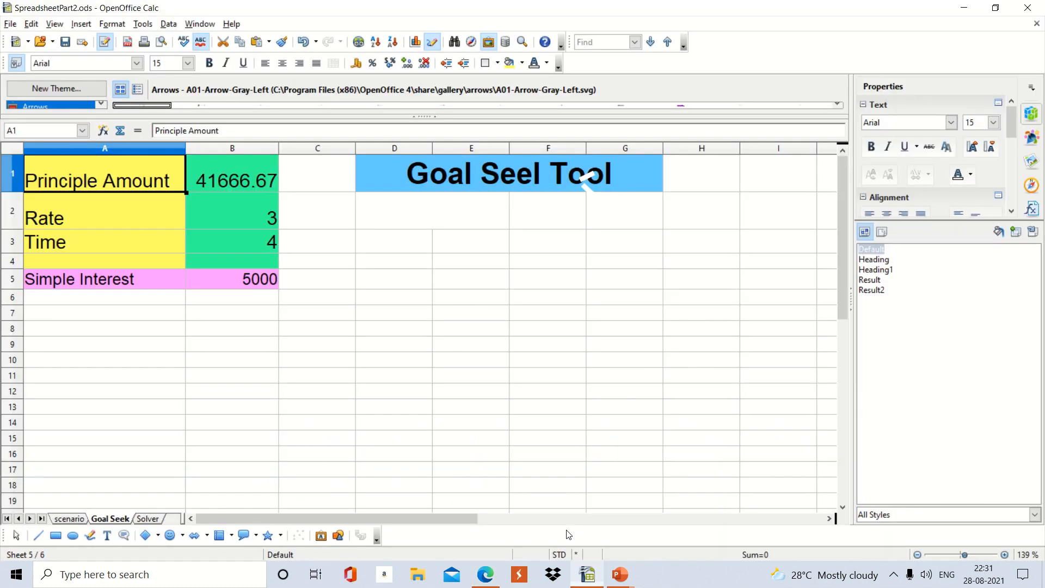
{"action": "left_click", "coordinate": [283, 362]}
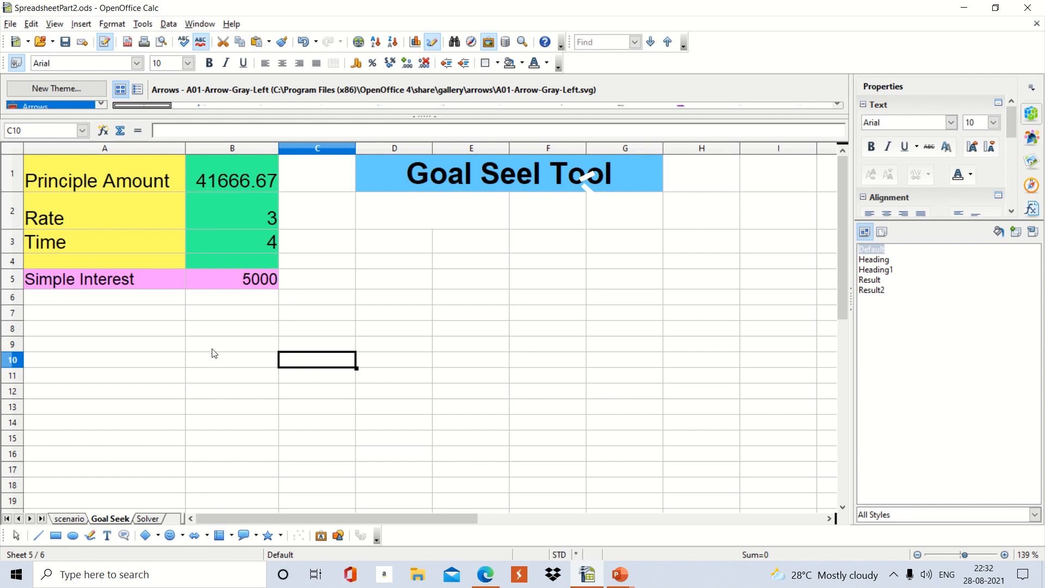
{"action": "left_click", "coordinate": [148, 519]}
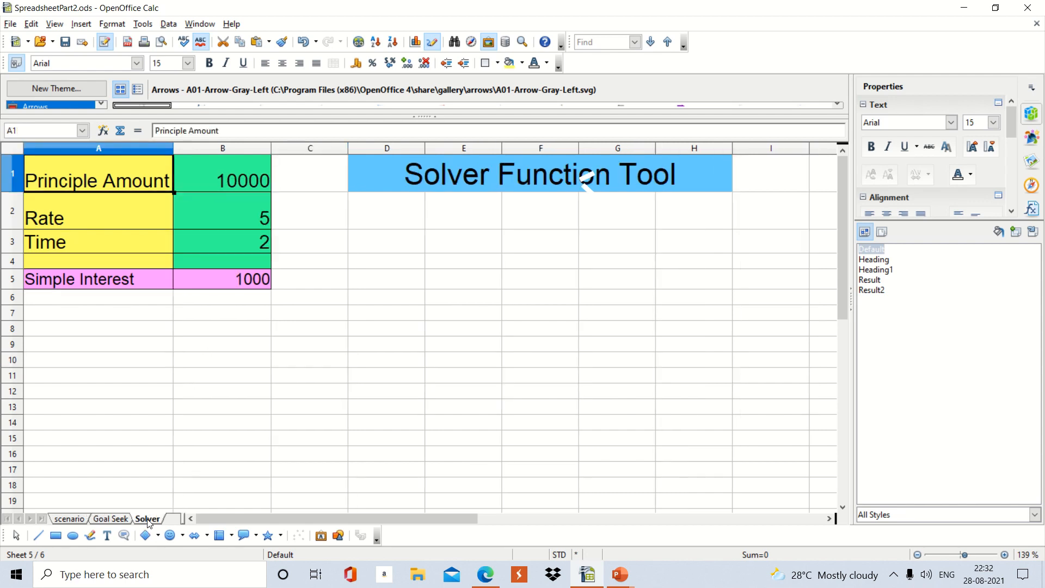
{"action": "left_click", "coordinate": [241, 425]}
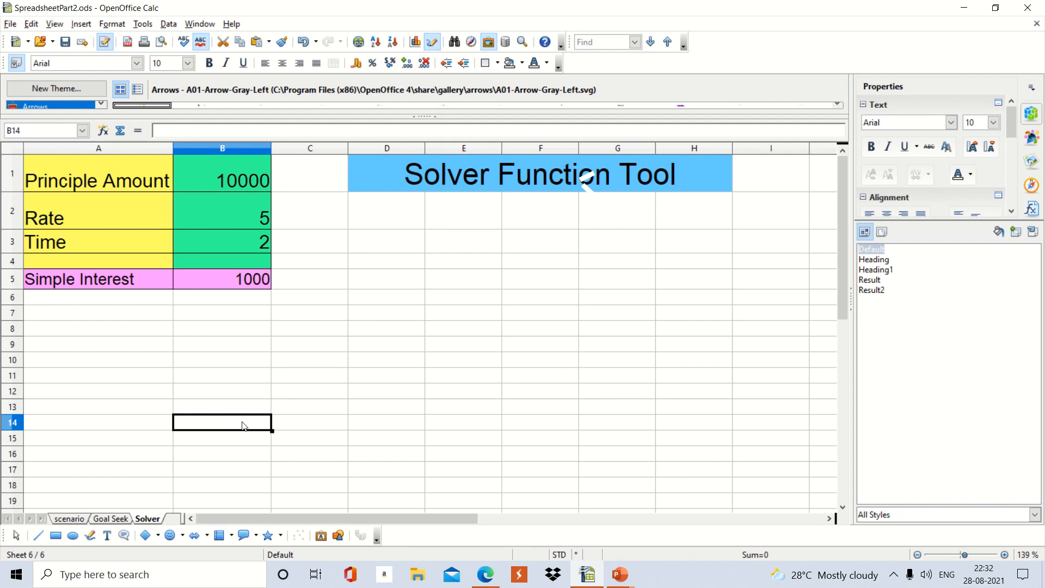
{"action": "left_click", "coordinate": [235, 375]}
Inspect the principle amount, rate and time values and the simple interest formula in cell B5 of the Solver sheet
{"action": "left_click", "coordinate": [123, 177]}
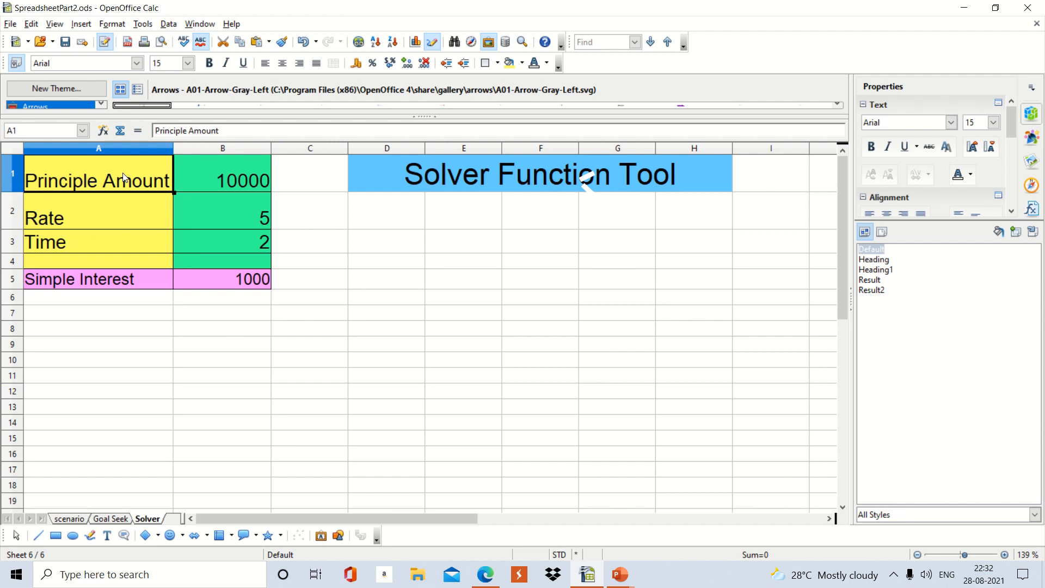
{"action": "left_click", "coordinate": [197, 178]}
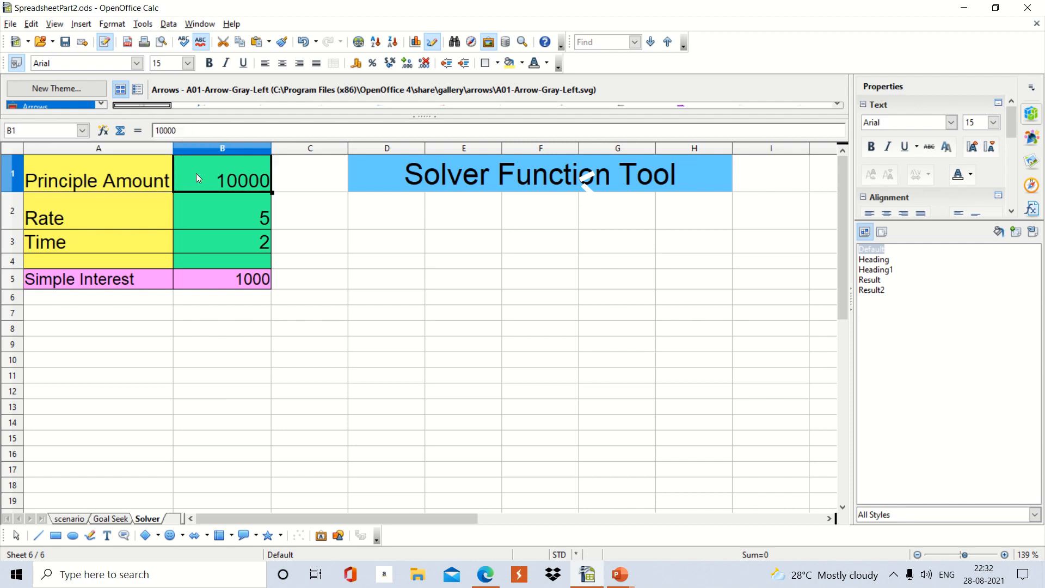
{"action": "key", "text": "Down"}
{"action": "key", "text": "Down"}
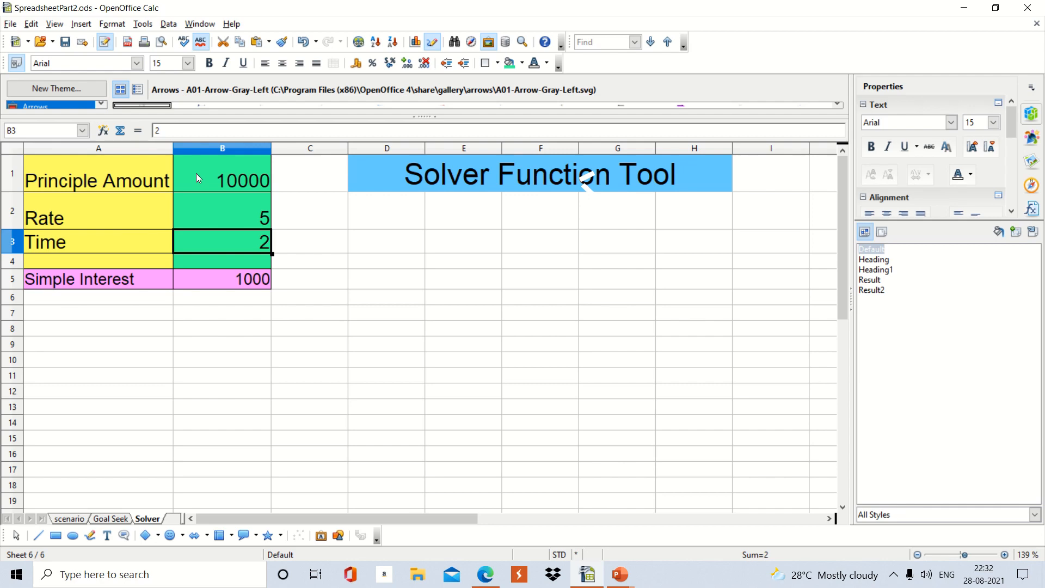
{"action": "key", "text": "Down"}
{"action": "key", "text": "Down"}
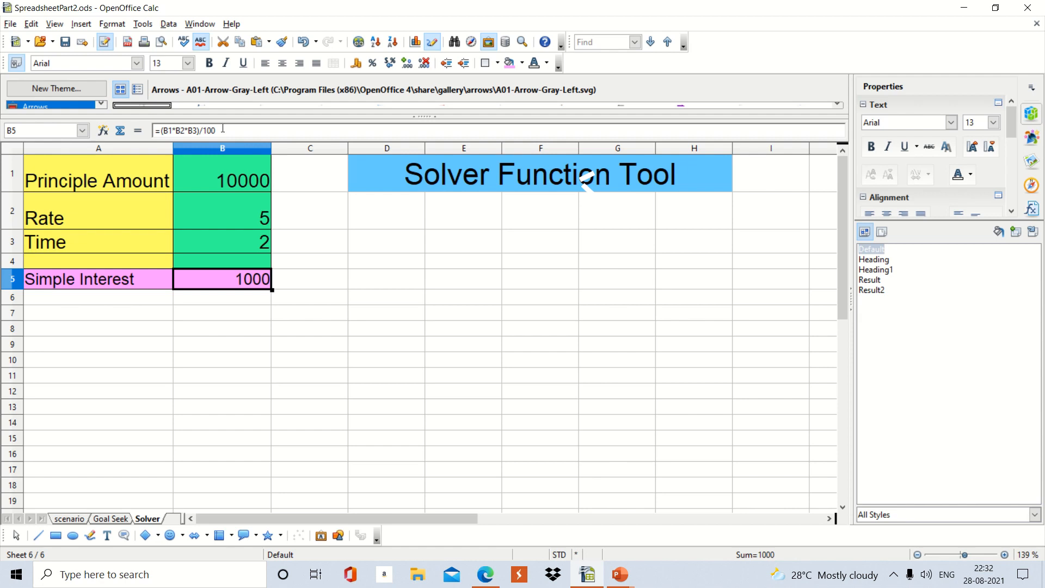
Select the simple interest data in A1:B5 and open the Solver
{"action": "left_click", "coordinate": [149, 175]}
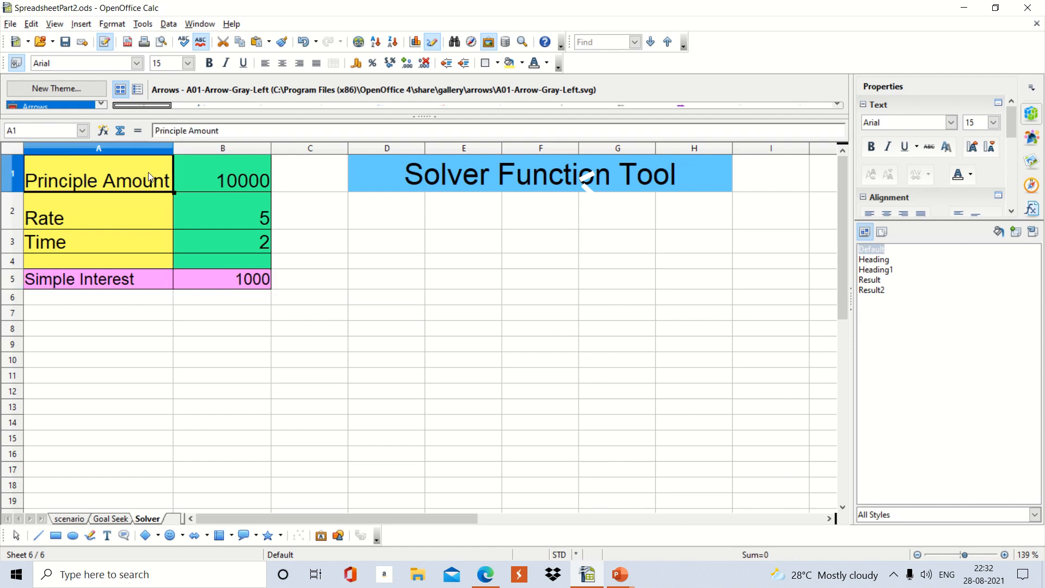
{"action": "key", "text": "shift+Right"}
{"action": "key", "text": "shift+Down"}
{"action": "key", "text": "shift+Down"}
{"action": "key", "text": "shift+Down"}
{"action": "key", "text": "shift+Down"}
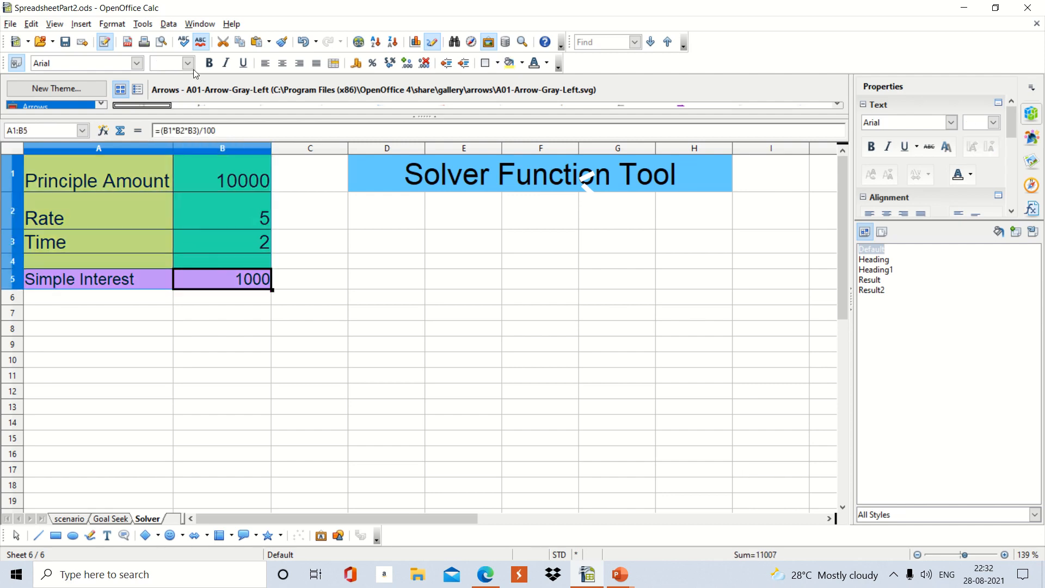
{"action": "left_click", "coordinate": [142, 24]}
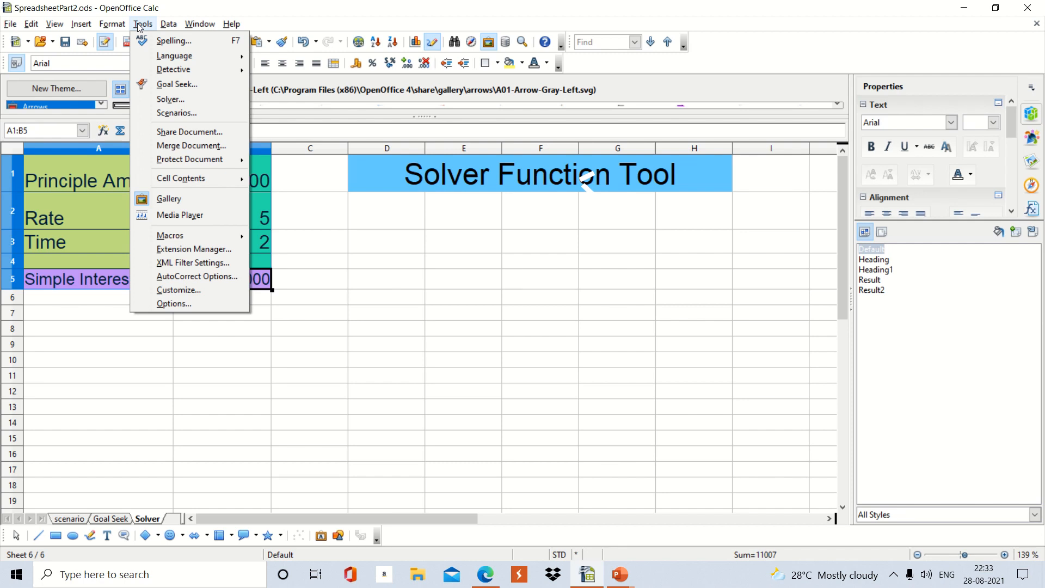
{"action": "left_click", "coordinate": [169, 100]}
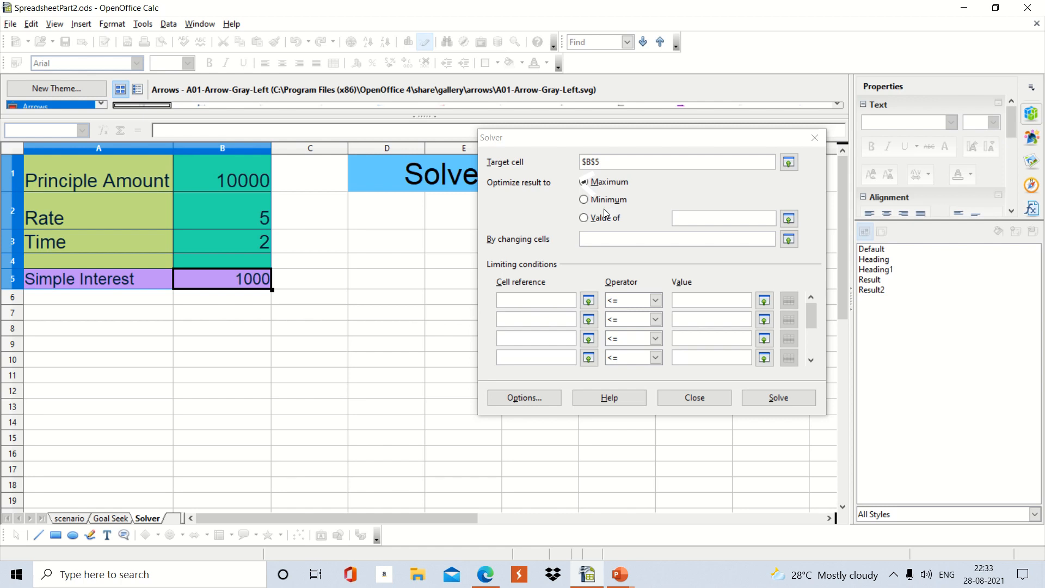
Optimize target cell B5 to a value of 900, run the Solver without any changing cells, and keep the result
{"action": "left_click", "coordinate": [593, 224]}
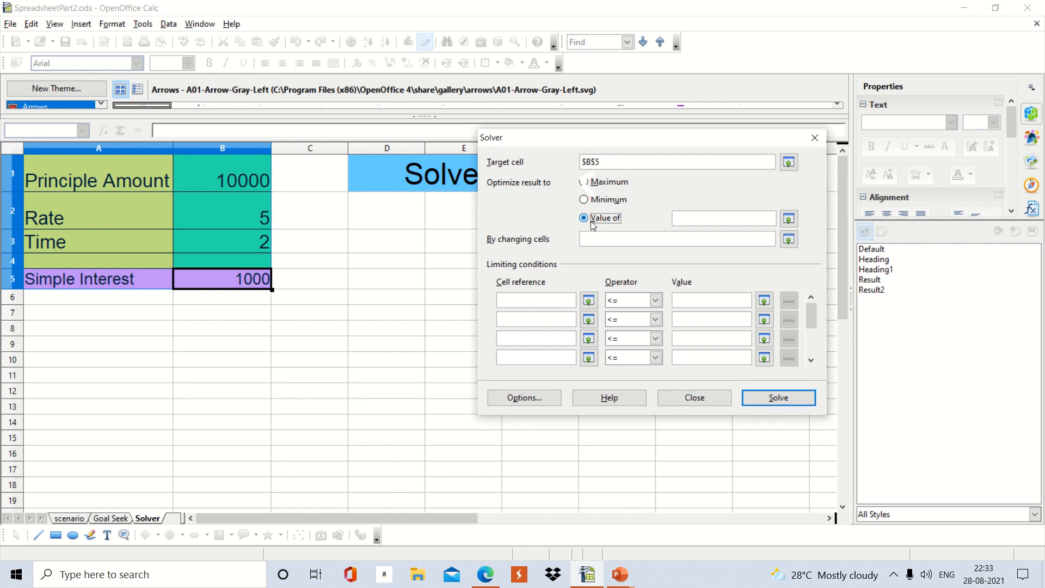
{"action": "left_click", "coordinate": [685, 220]}
{"action": "type", "text": "900"}
{"action": "left_click", "coordinate": [774, 404]}
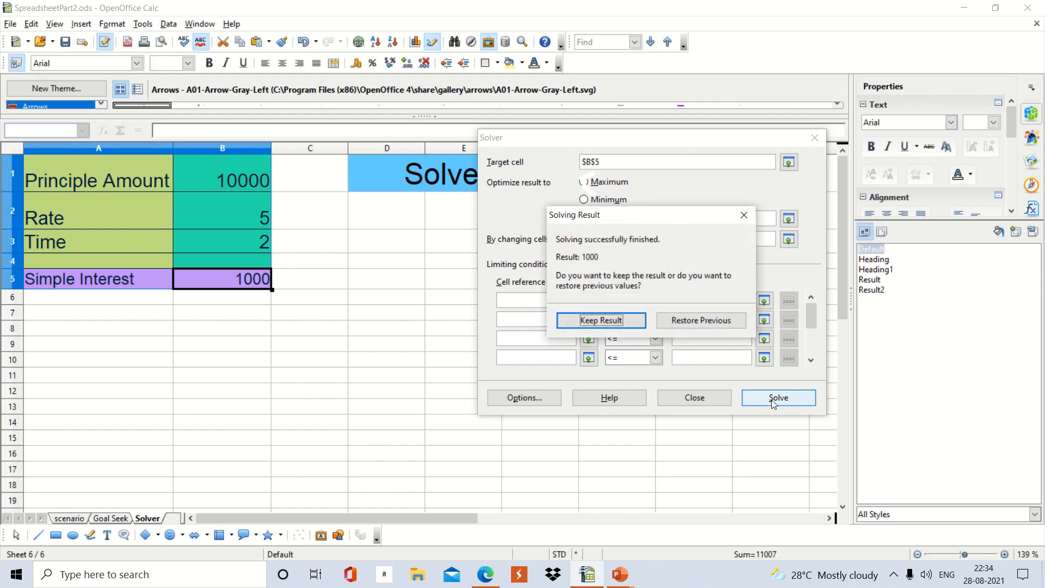
{"action": "left_click", "coordinate": [600, 320]}
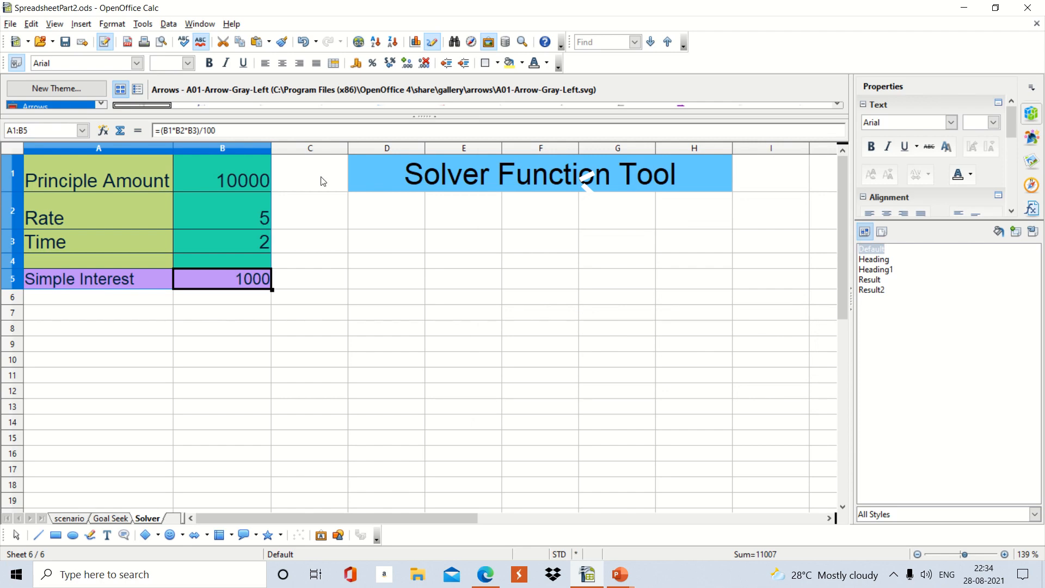
Reopen the Solver, assign principle amount cell B1 as the changing cell, solve for the 900 target, and keep the result
{"action": "left_click", "coordinate": [135, 26]}
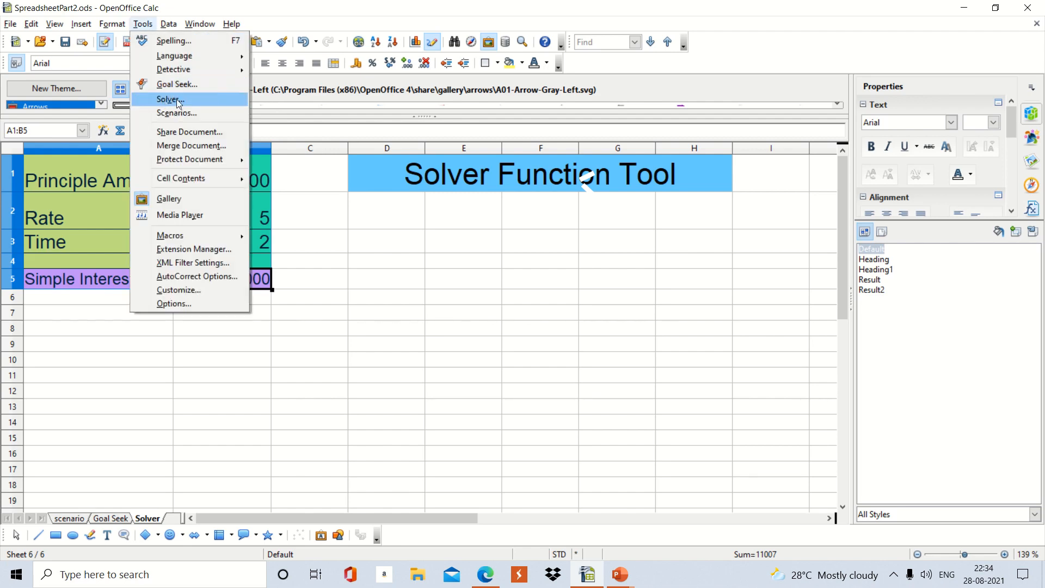
{"action": "left_click", "coordinate": [176, 99]}
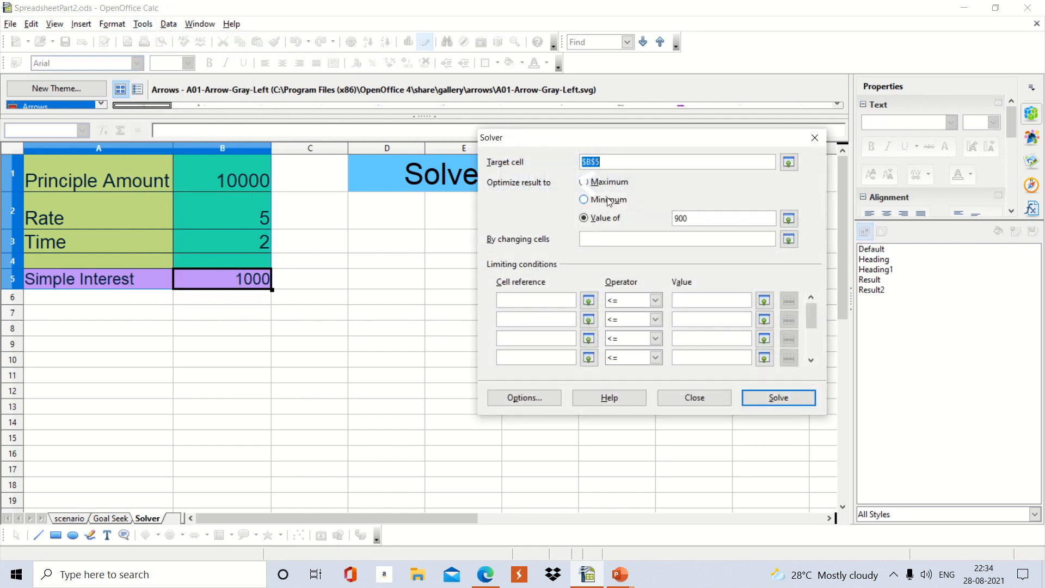
{"action": "left_click", "coordinate": [620, 240]}
{"action": "left_click", "coordinate": [789, 239]}
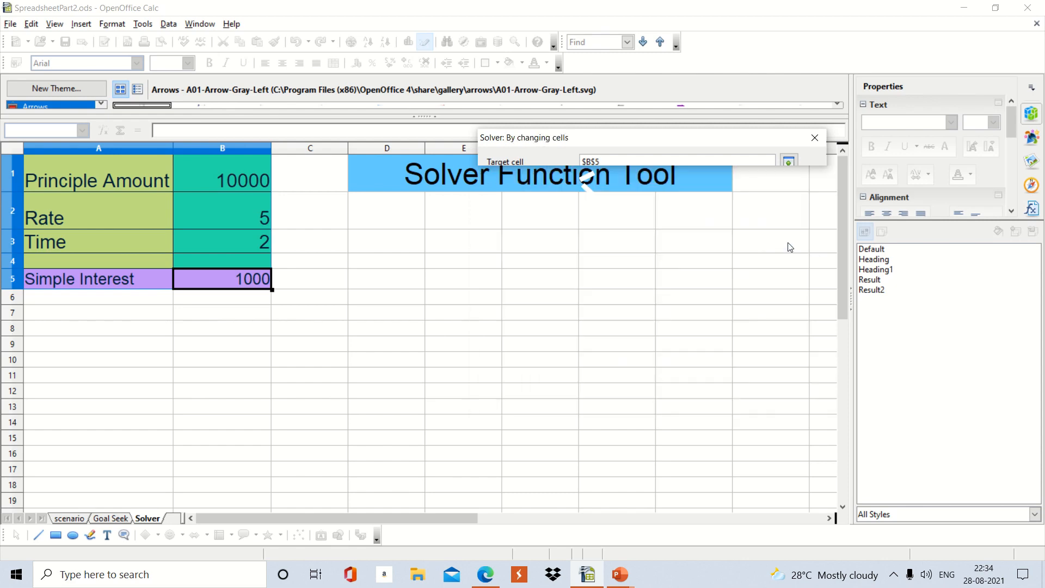
{"action": "left_click", "coordinate": [263, 178]}
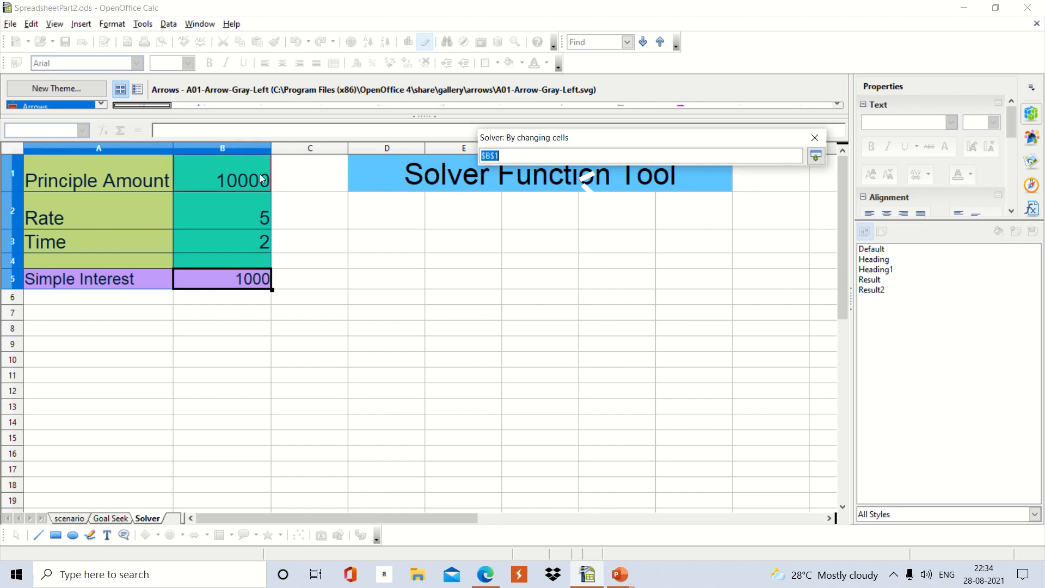
{"action": "left_click", "coordinate": [816, 156]}
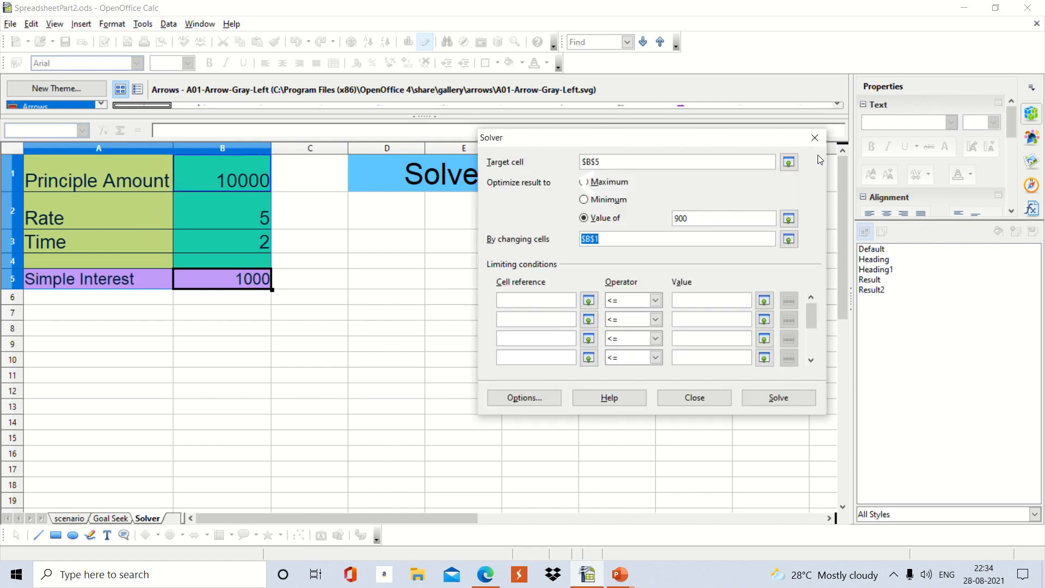
{"action": "left_click", "coordinate": [785, 403]}
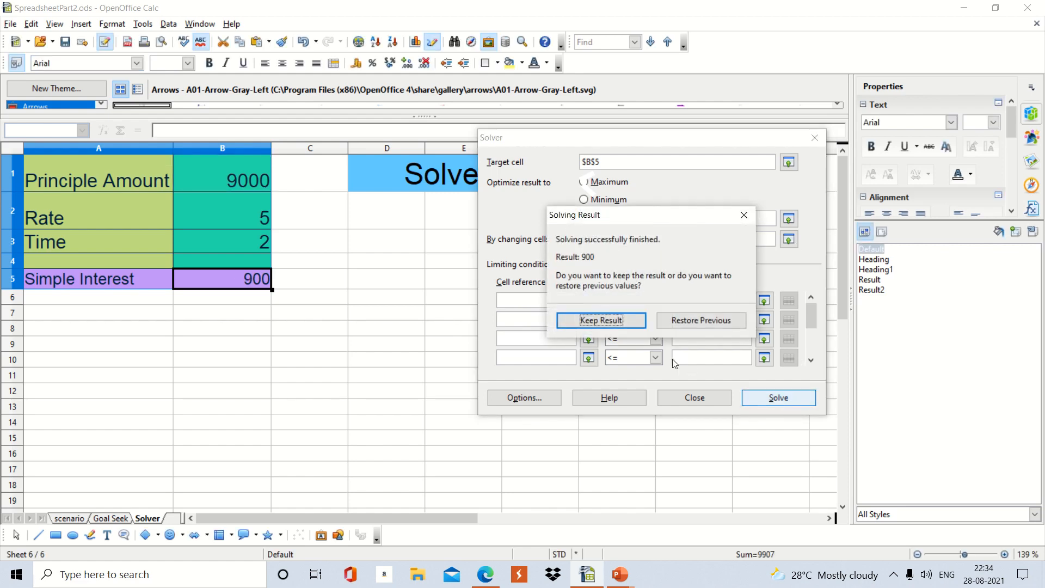
{"action": "left_click", "coordinate": [596, 322]}
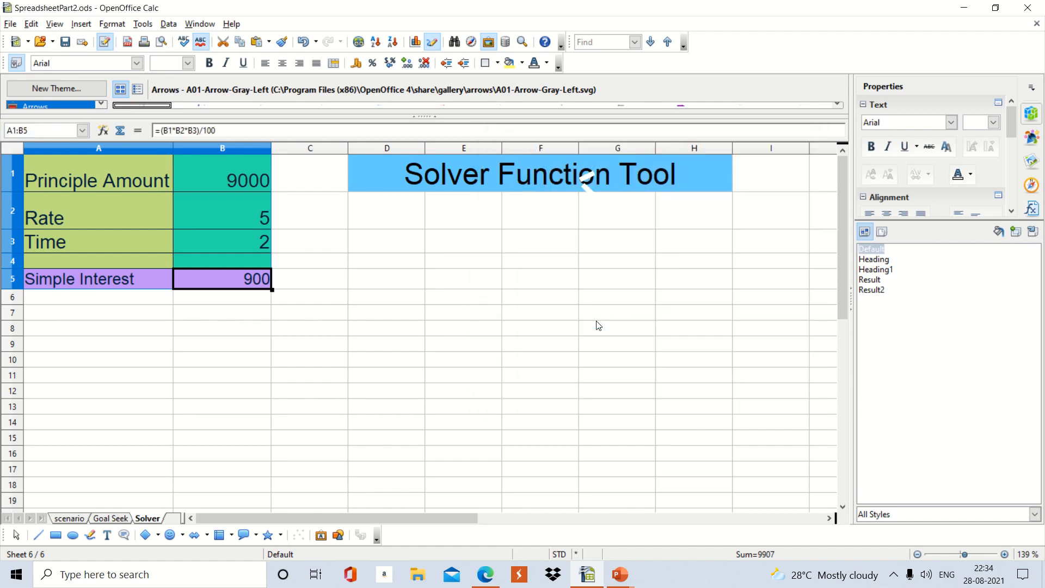
{"action": "left_click", "coordinate": [422, 349]}
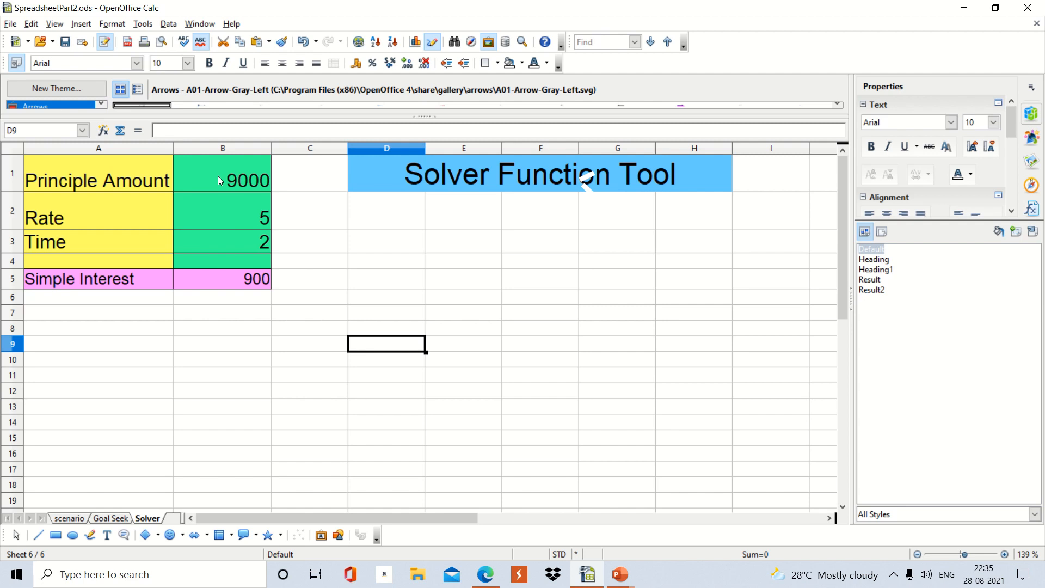
Select A1:B5 again, reopen the Solver, and set the target value for B5 to 800
{"action": "left_click", "coordinate": [126, 185]}
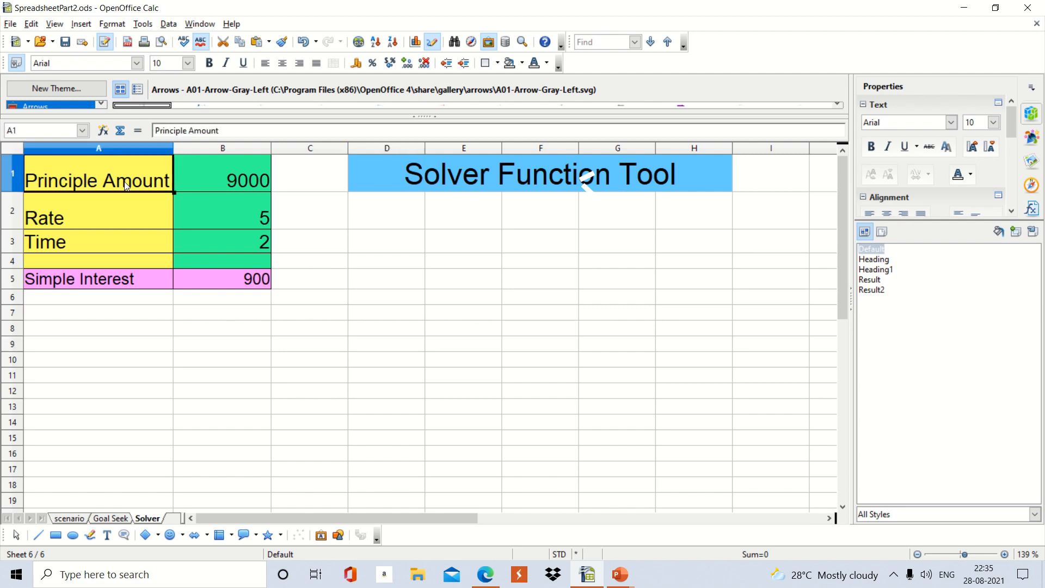
{"action": "key", "text": "shift+Right"}
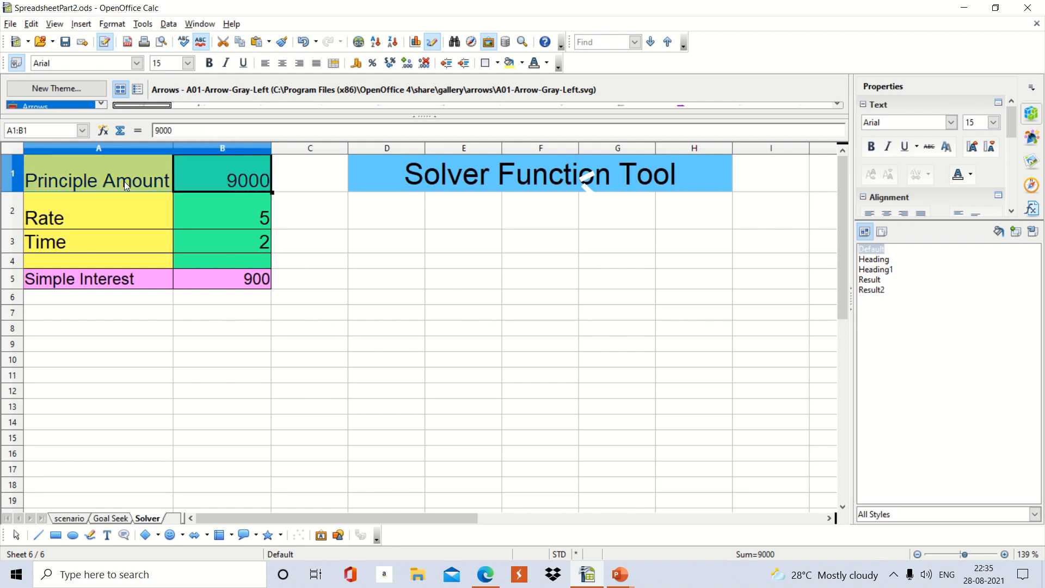
{"action": "key", "text": "shift+Down"}
{"action": "key", "text": "shift+Down"}
{"action": "key", "text": "shift+Down"}
{"action": "key", "text": "shift+Down"}
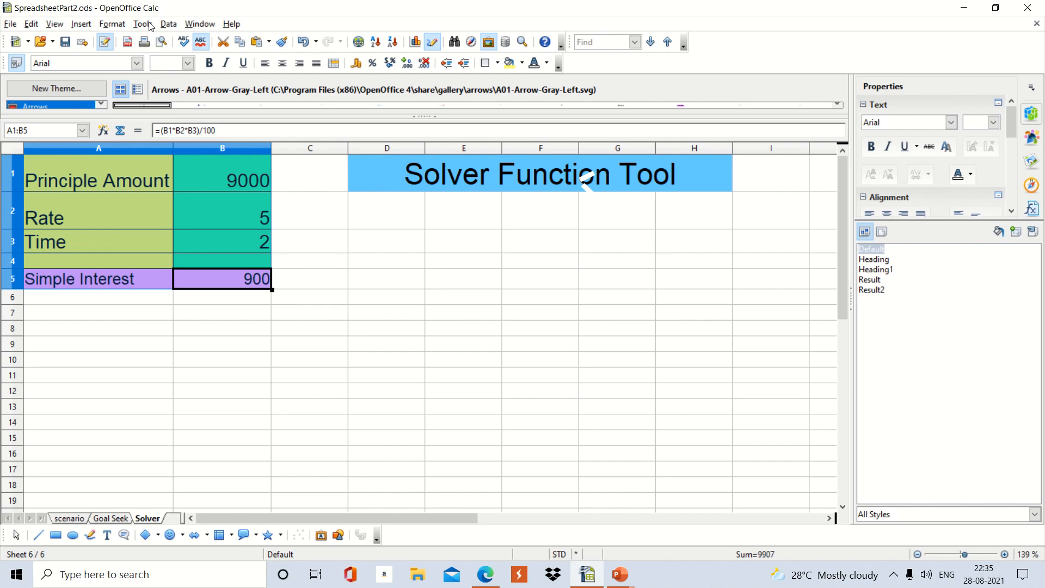
{"action": "left_click", "coordinate": [151, 27]}
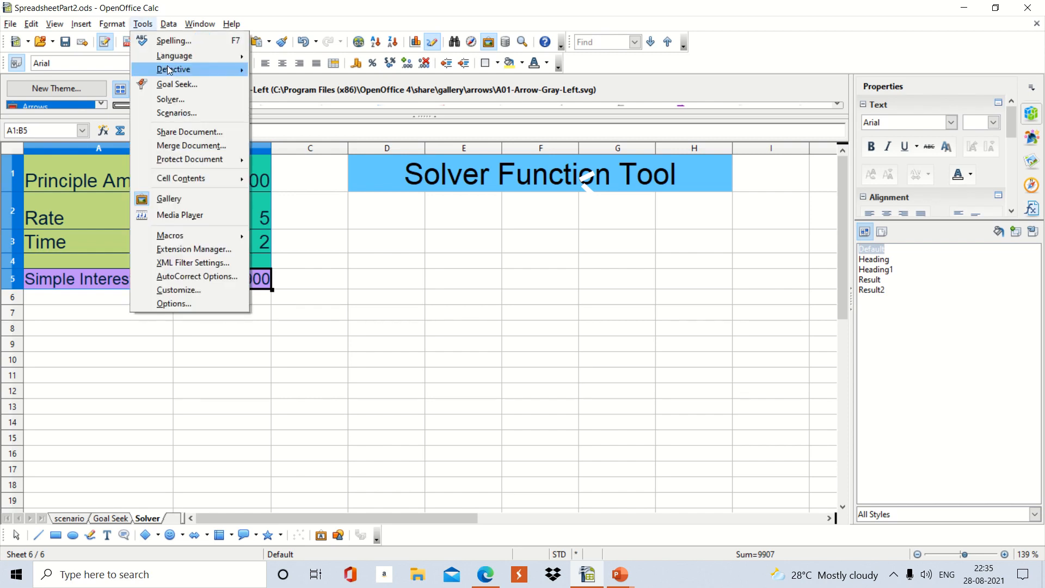
{"action": "left_click", "coordinate": [180, 101]}
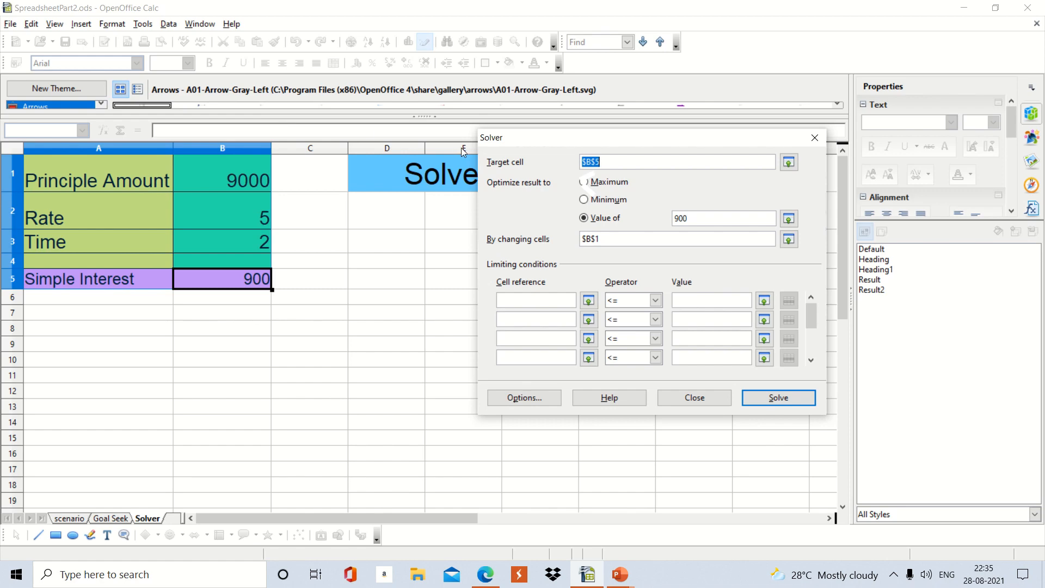
{"action": "double_click", "coordinate": [696, 220]}
{"action": "key", "text": "BackSpace"}
{"action": "type", "text": "800"}
Add a limiting condition that the rate in cell B2 is >= 5
{"action": "left_click", "coordinate": [560, 302]}
{"action": "left_click", "coordinate": [241, 217]}
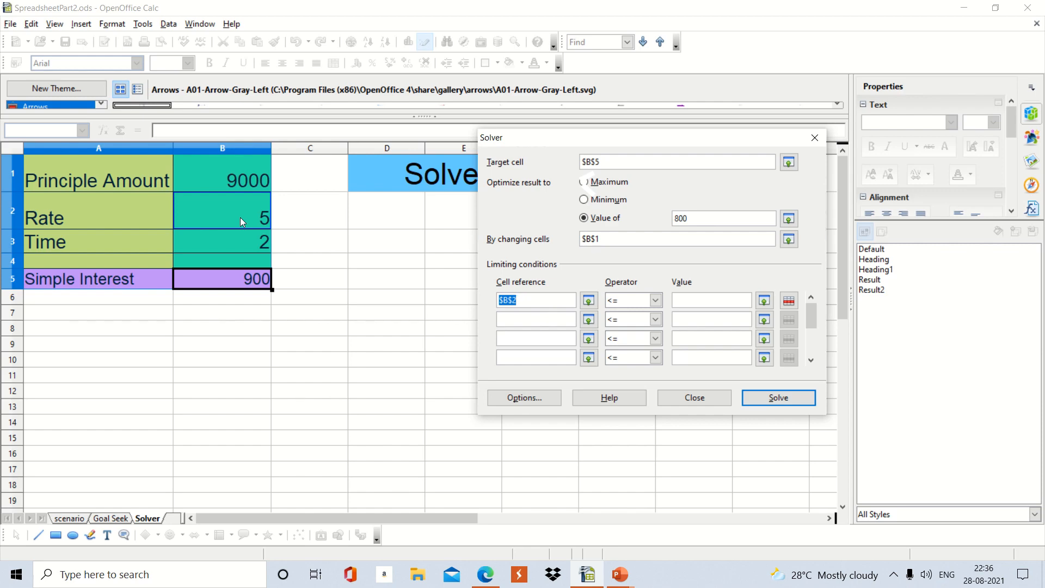
{"action": "left_click", "coordinate": [655, 300]}
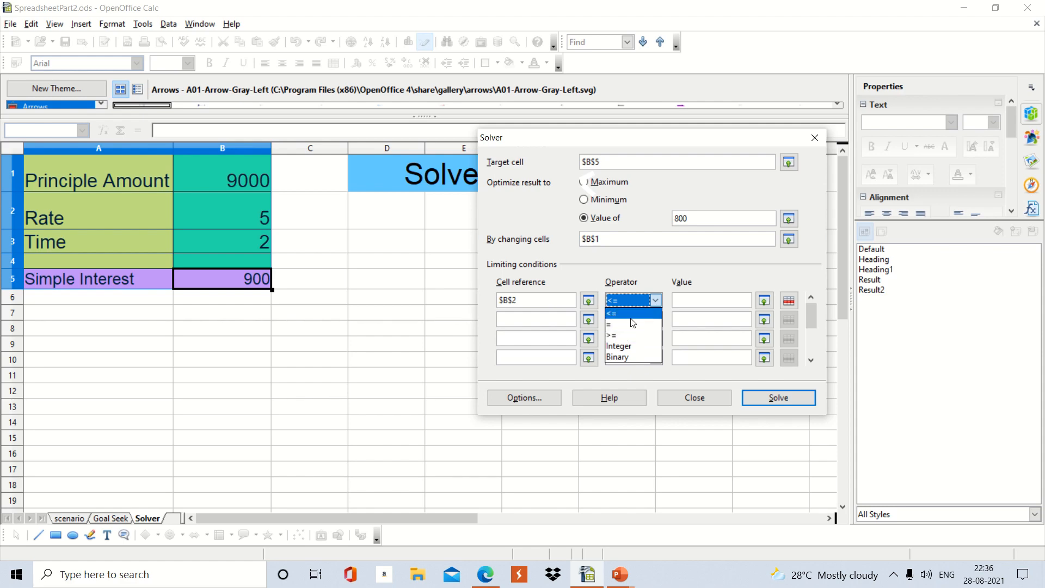
{"action": "left_click", "coordinate": [629, 336]}
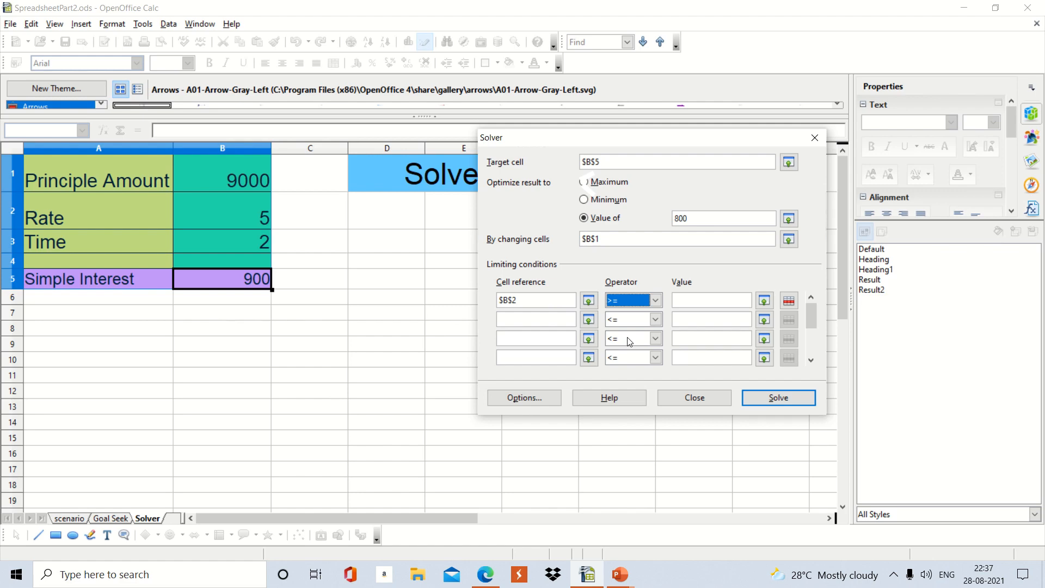
{"action": "left_click", "coordinate": [736, 302]}
{"action": "type", "text": "5"}
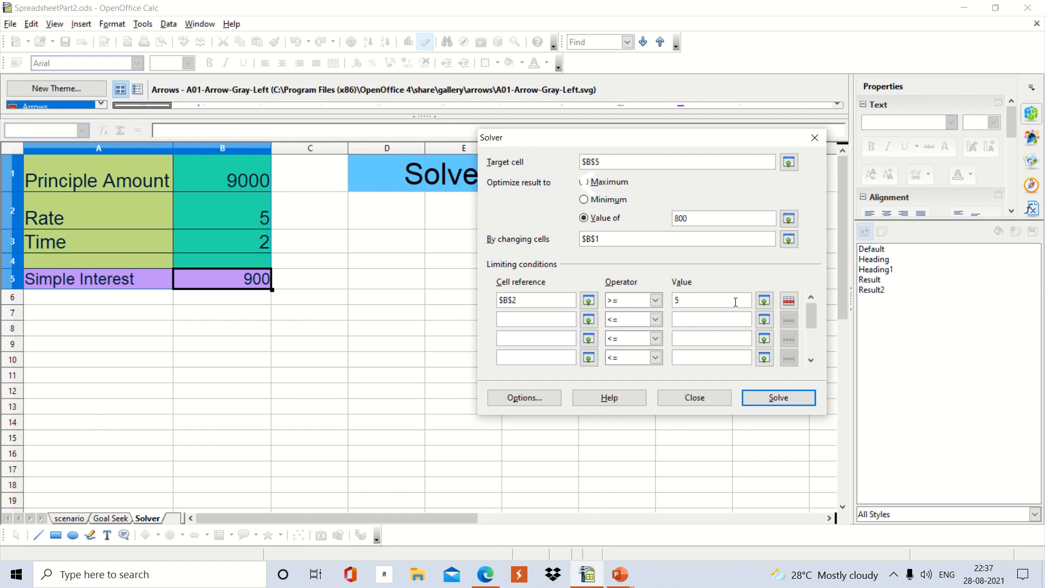
Add a second limiting condition that the principle amount in B1 is <= 20000
{"action": "left_click", "coordinate": [547, 320]}
{"action": "left_click", "coordinate": [218, 172]}
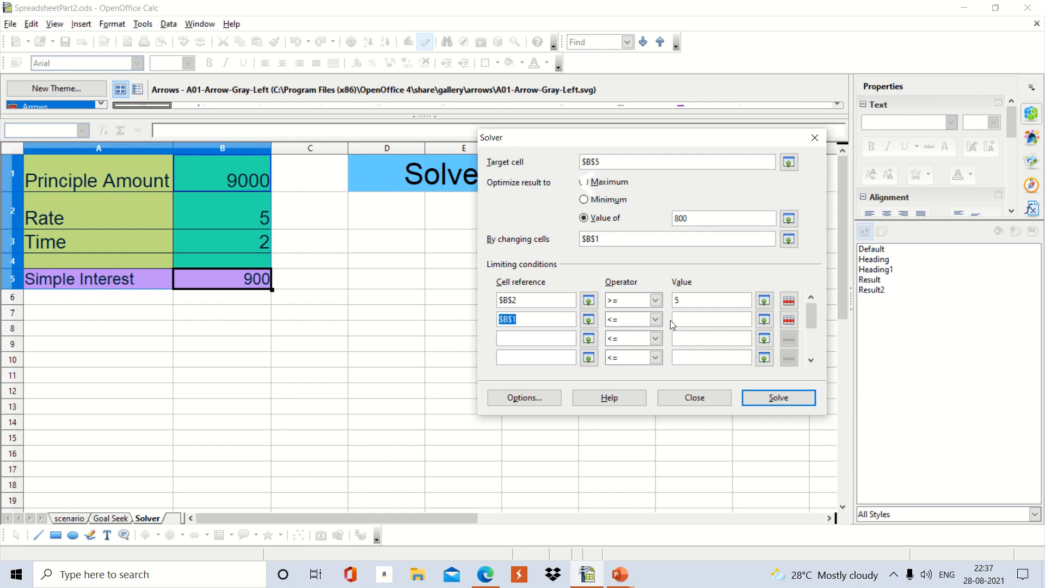
{"action": "left_click", "coordinate": [686, 321]}
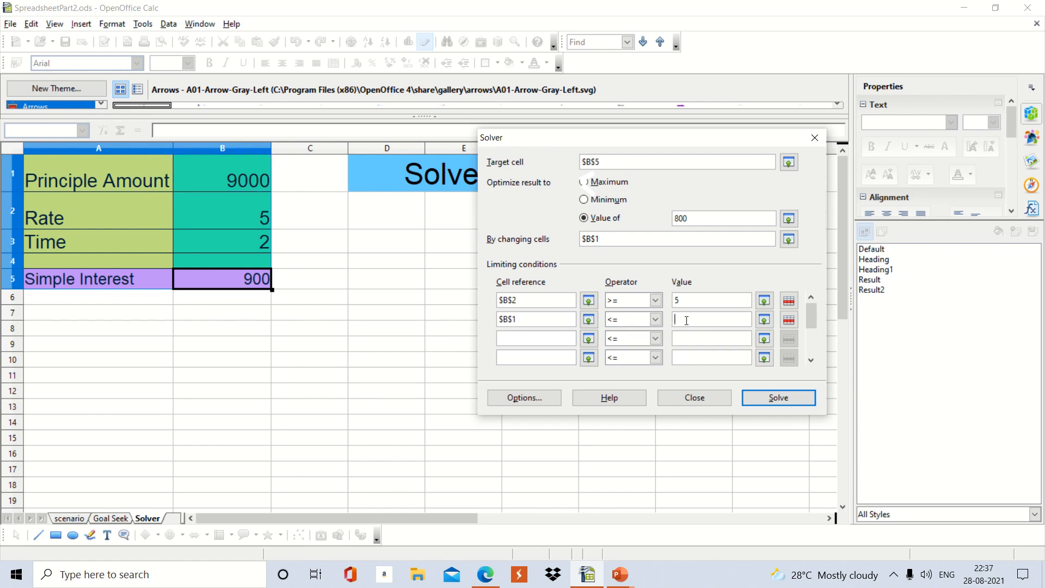
{"action": "type", "text": "20000"}
Add a third limiting condition that the principle amount in B1 is >= 5000
{"action": "left_click", "coordinate": [553, 342]}
{"action": "left_click", "coordinate": [201, 168]}
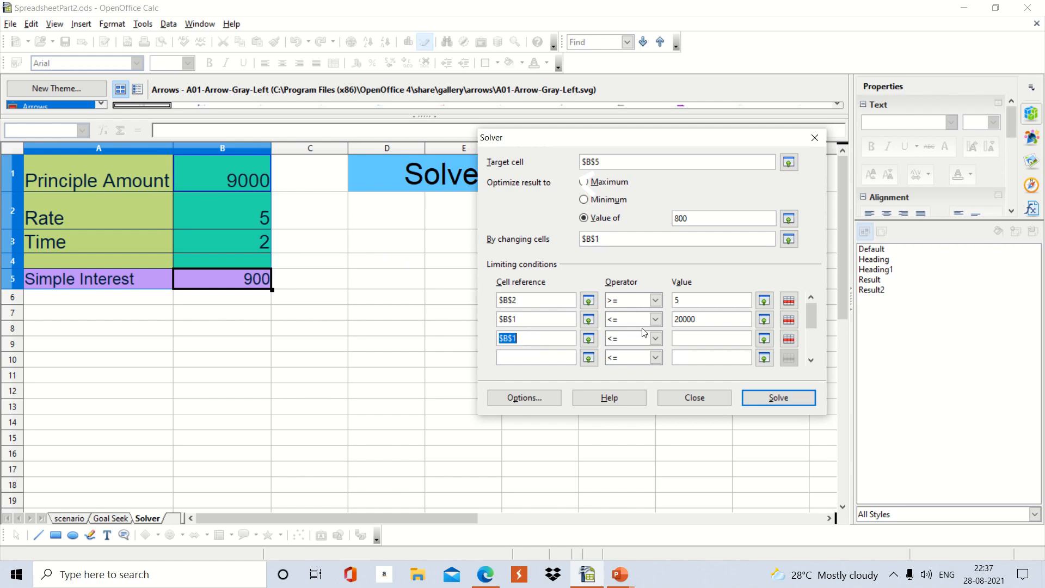
{"action": "left_click", "coordinate": [655, 339]}
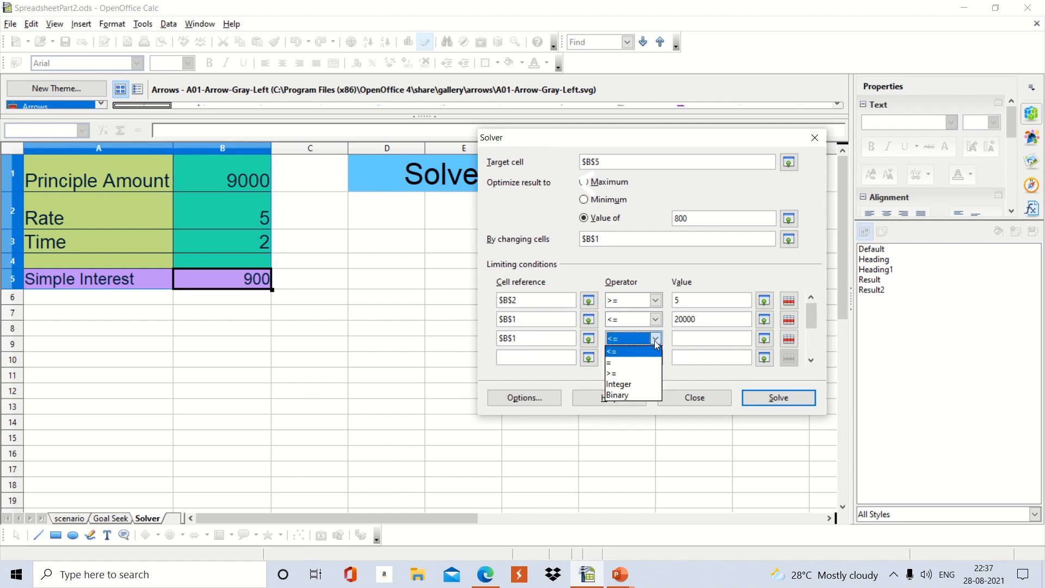
{"action": "left_click", "coordinate": [618, 375]}
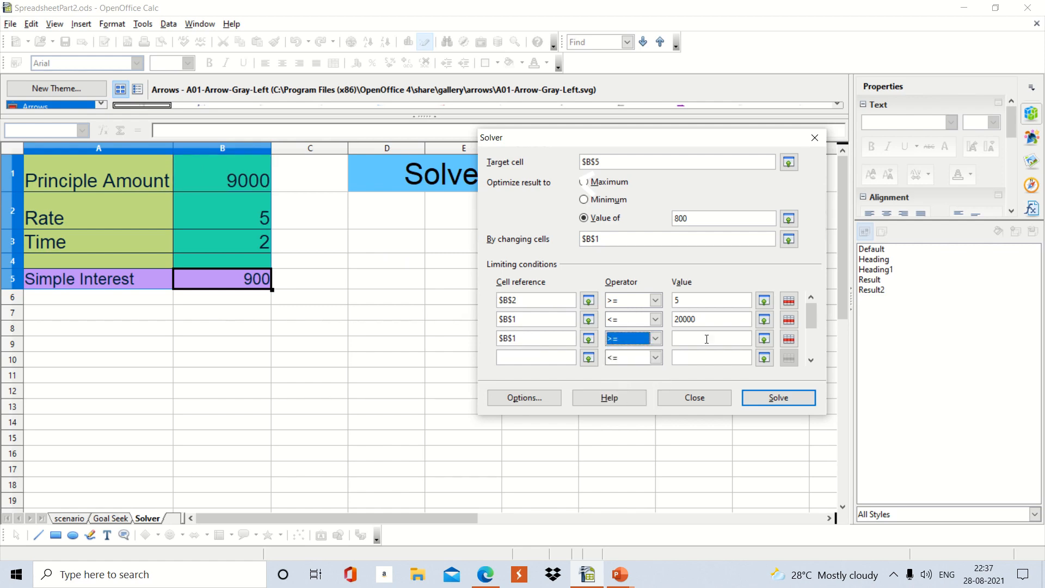
{"action": "left_click", "coordinate": [699, 339]}
{"action": "type", "text": "5000"}
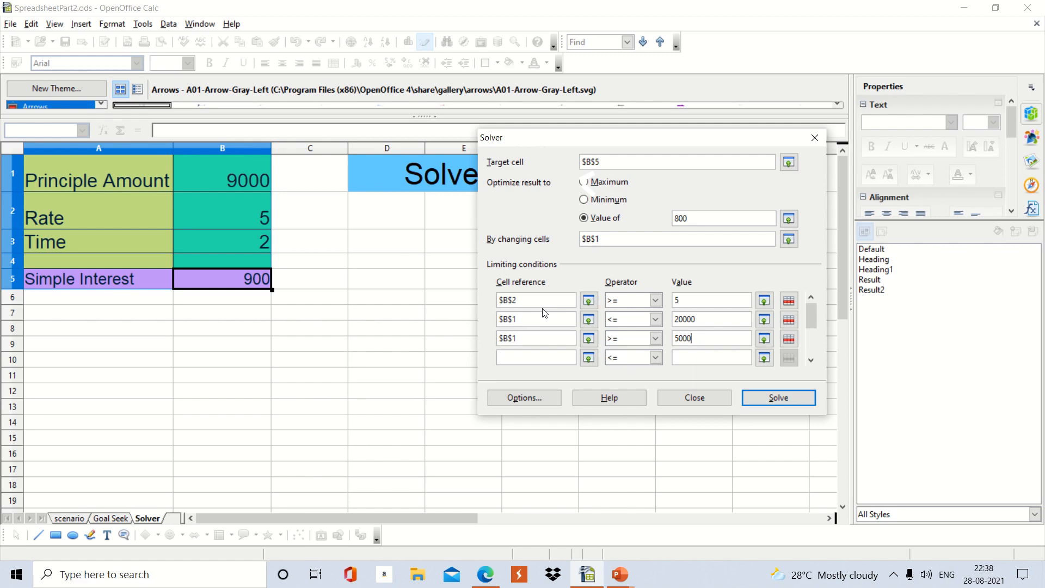
Review the operator choices for the B2 condition, run the Solver with the limiting conditions, and keep the result
{"action": "left_click", "coordinate": [656, 302]}
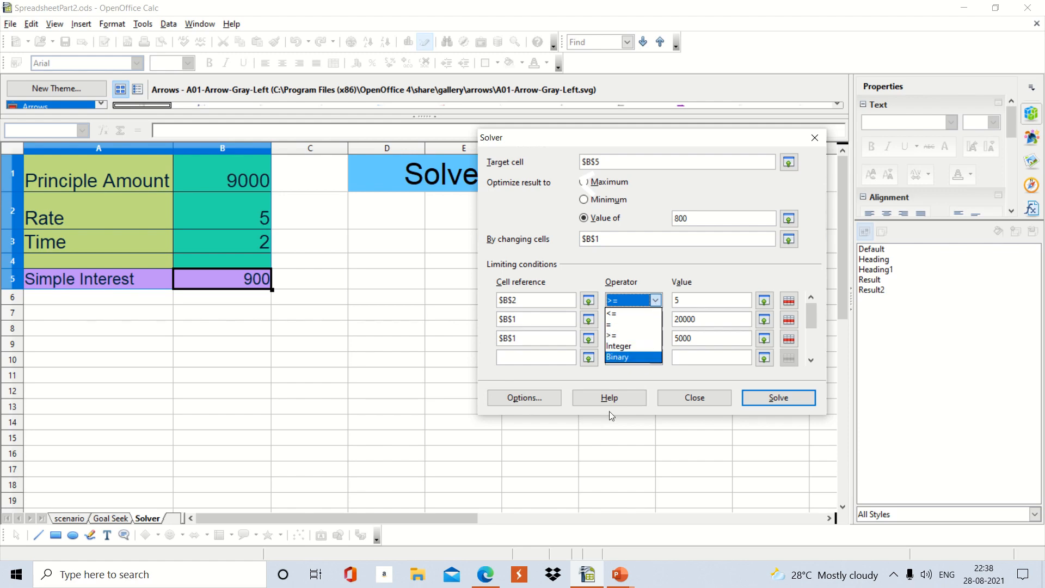
{"action": "left_click", "coordinate": [600, 446]}
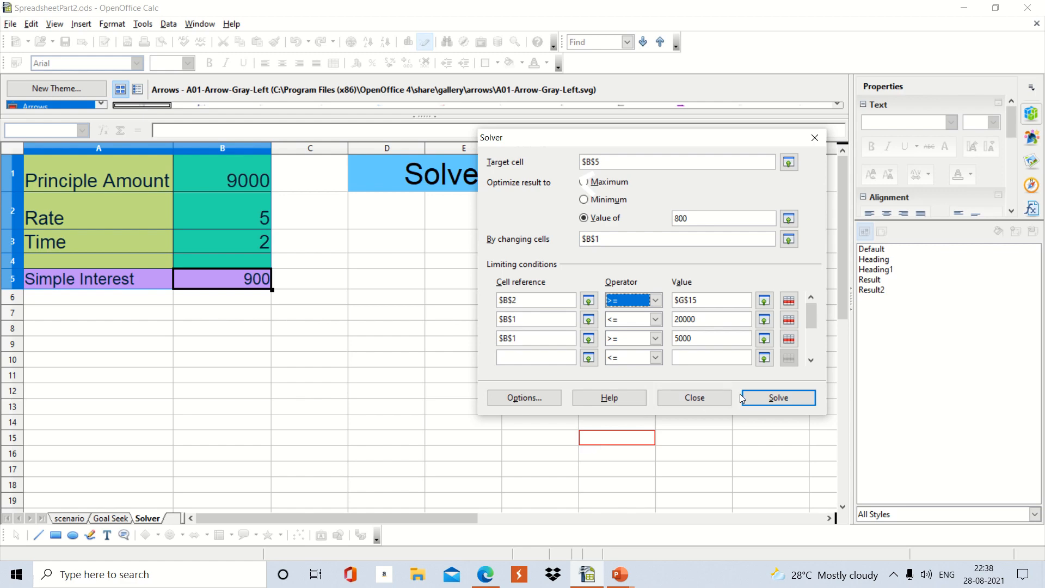
{"action": "left_click", "coordinate": [656, 300]}
{"action": "left_click", "coordinate": [635, 318]}
{"action": "left_click", "coordinate": [782, 400]}
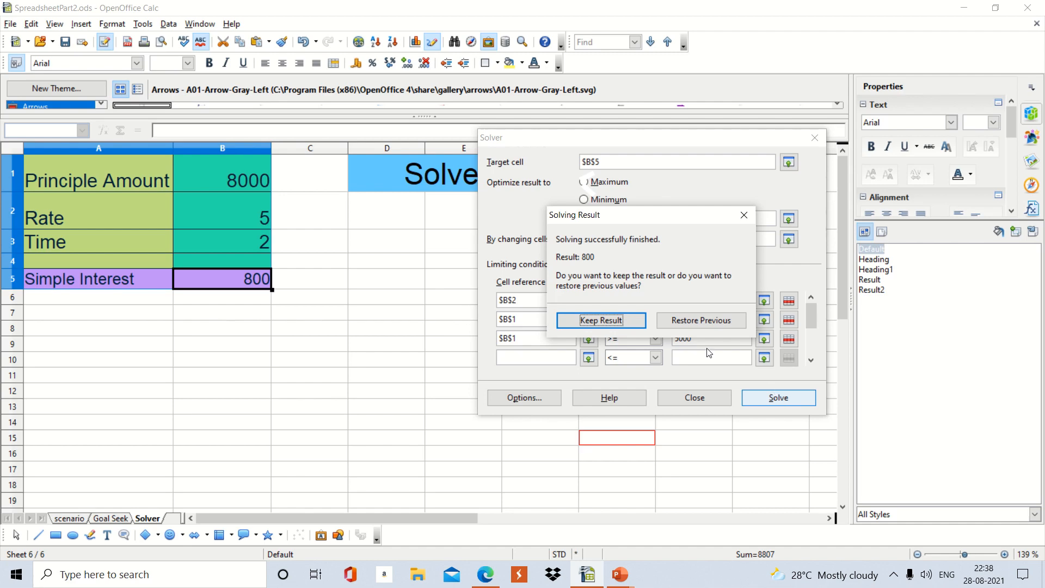
{"action": "left_click", "coordinate": [616, 320]}
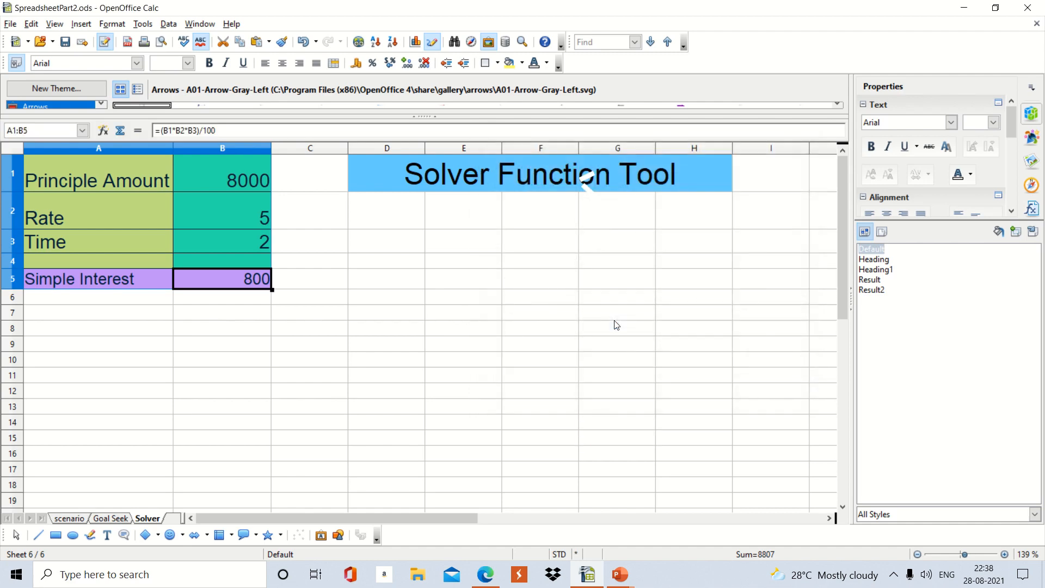
{"action": "left_click", "coordinate": [468, 298]}
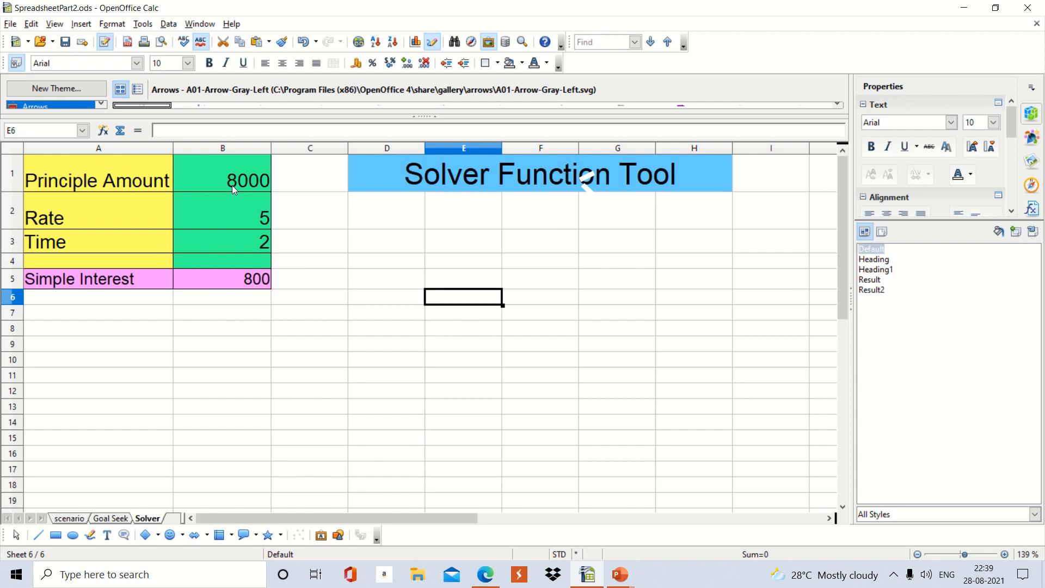
{"action": "left_click", "coordinate": [227, 318]}
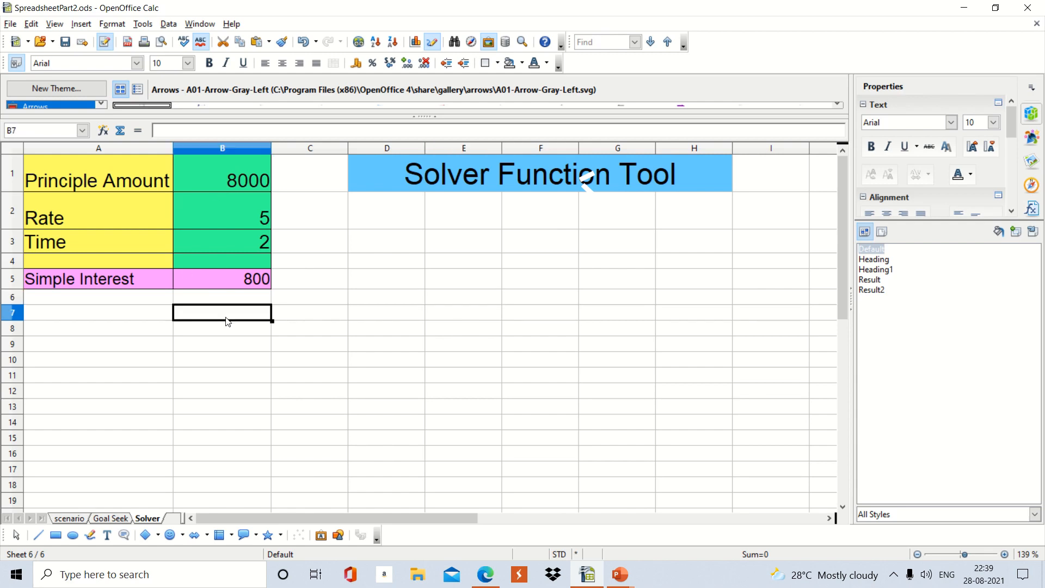